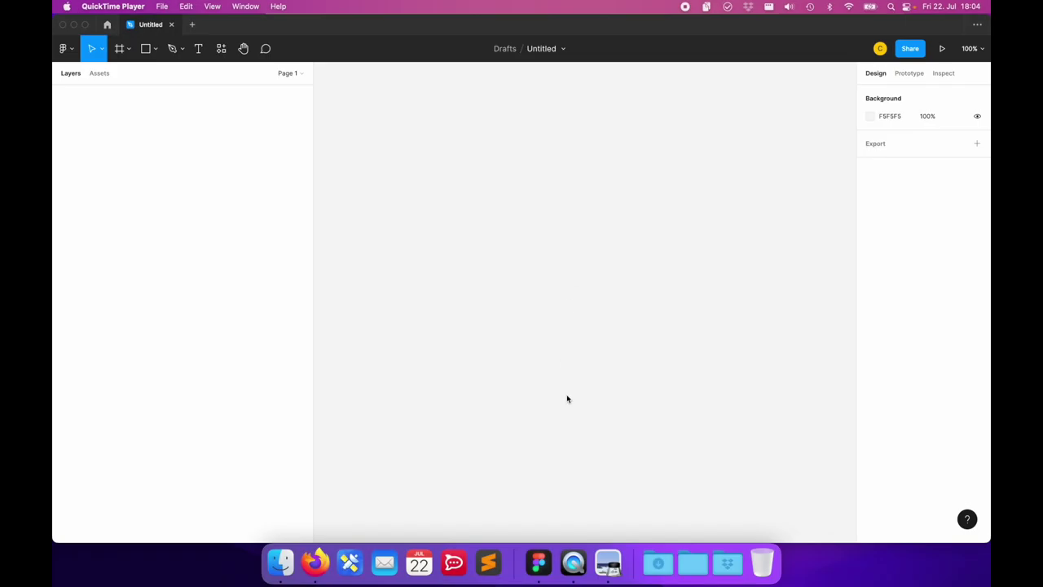
Step: Open the hand-drawn Todo List mockup, New Mockup 2.png, in Preview beside the empty Figma file
click(602, 581)
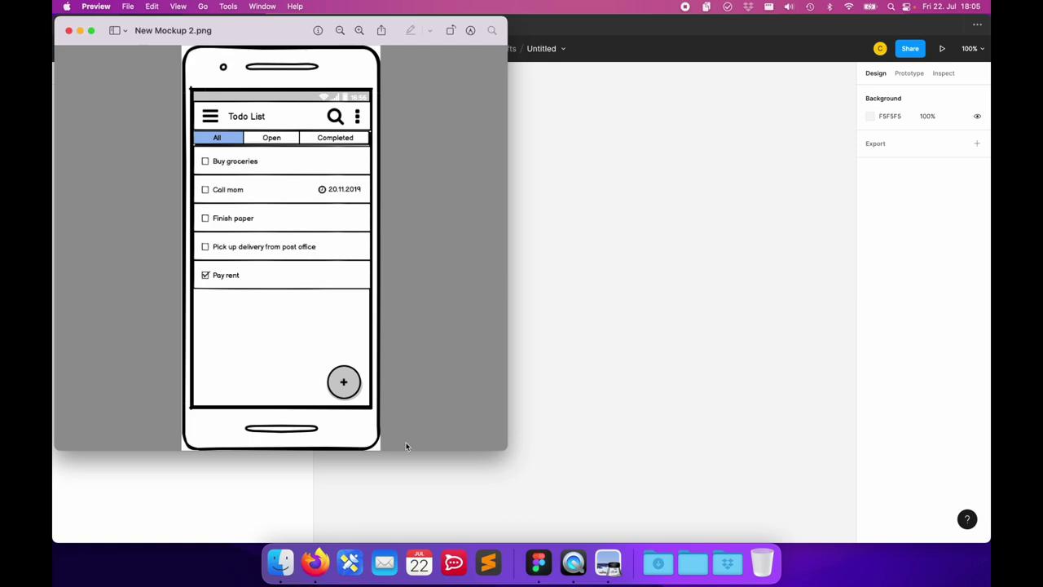
Step: Bring the material.io Material Design 3 homepage in Firefox in front of the wireframe
click(316, 562)
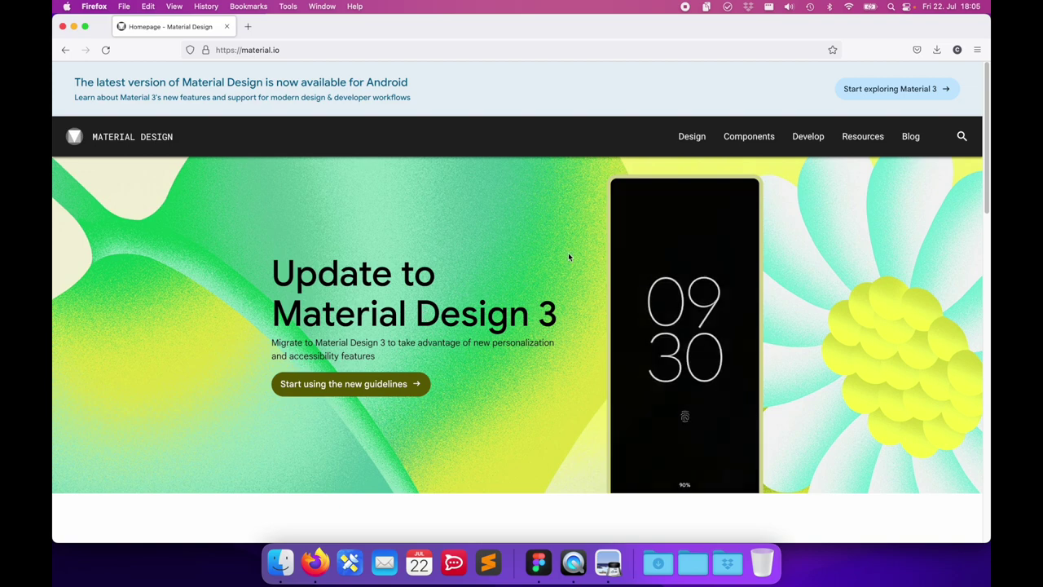
Step: Skim the material.io homepage, then open Design with its Layout, Color and Typography guides
scroll(569, 261, down, 1)
scroll(565, 366, down, 5)
scroll(566, 368, down, 6)
scroll(566, 369, down, 3)
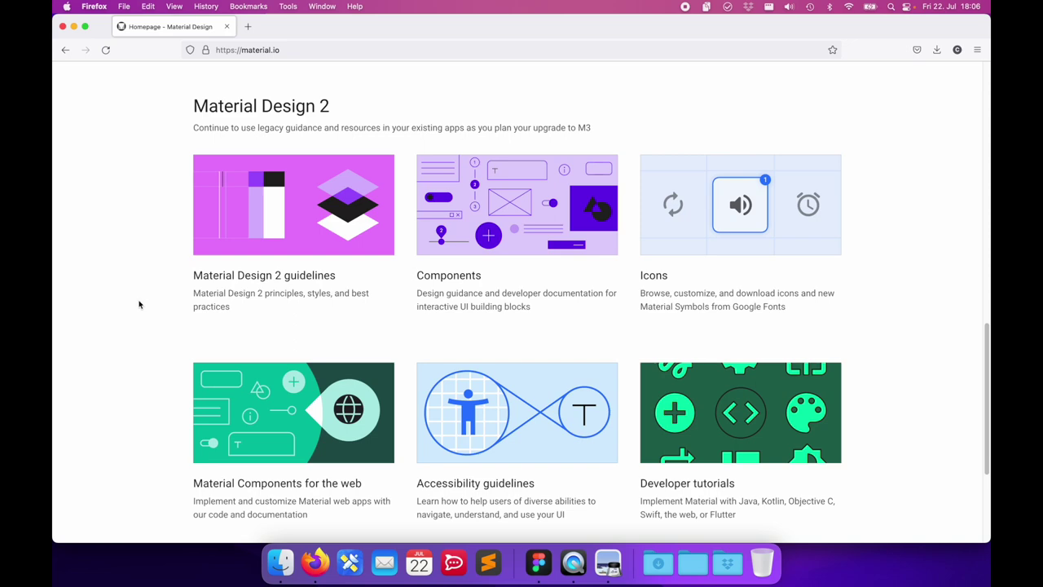
scroll(180, 283, up, 15)
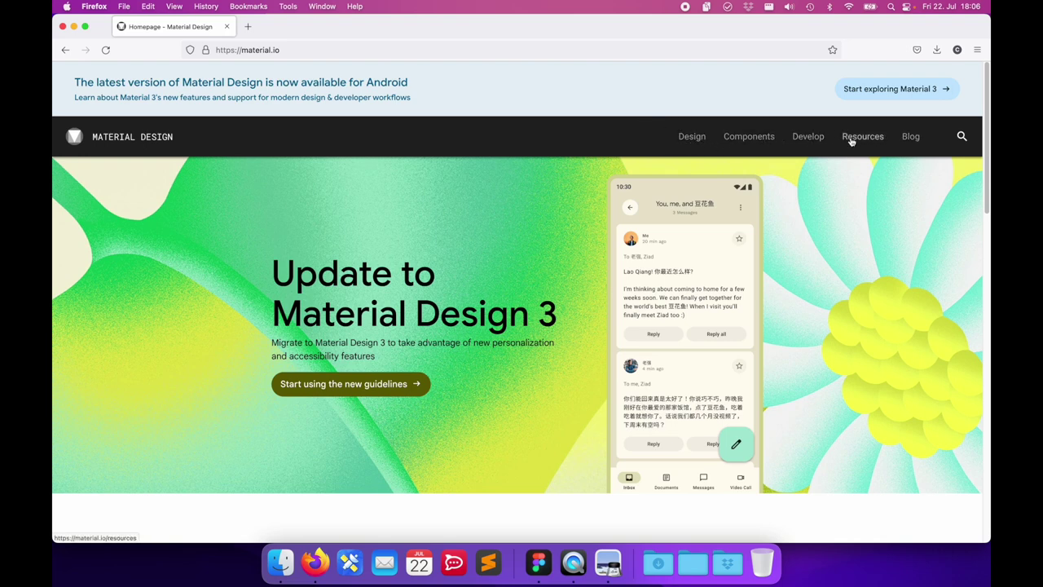
click(692, 137)
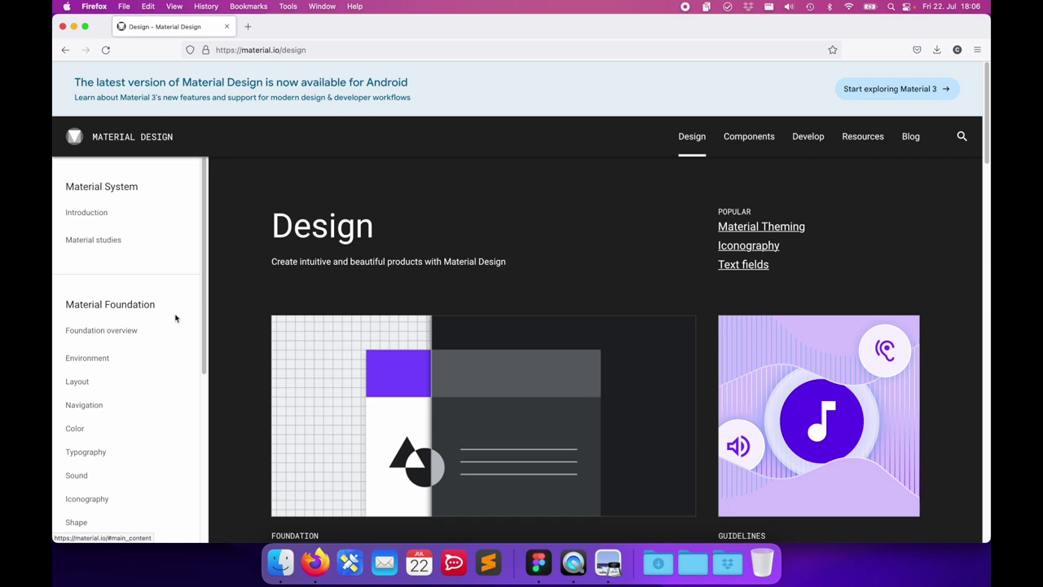
Step: Browse Components and the Resources tools list, then bring the Todo List mockup back up
scroll(176, 321, down, 1)
click(749, 137)
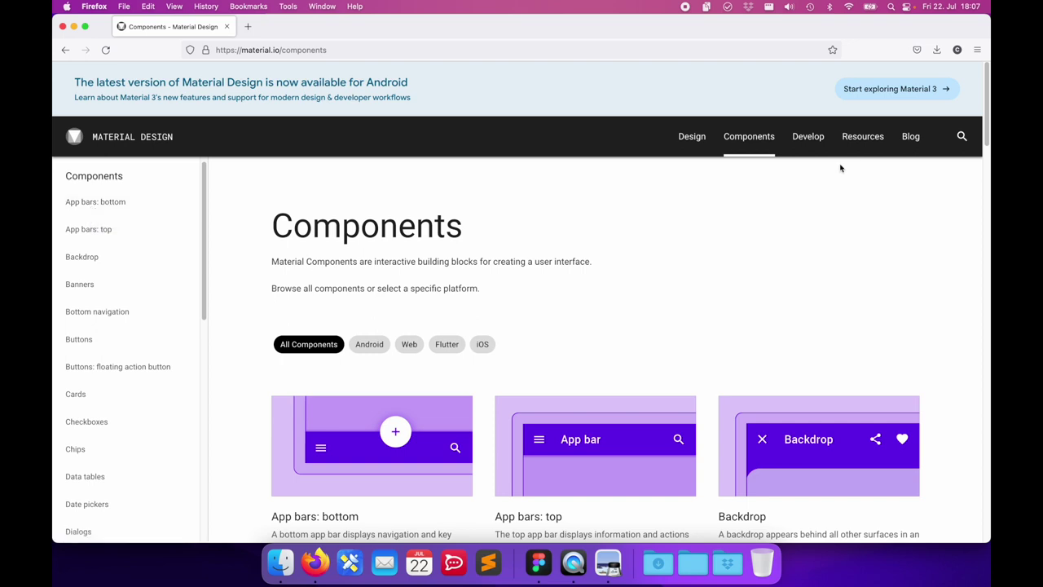
click(860, 139)
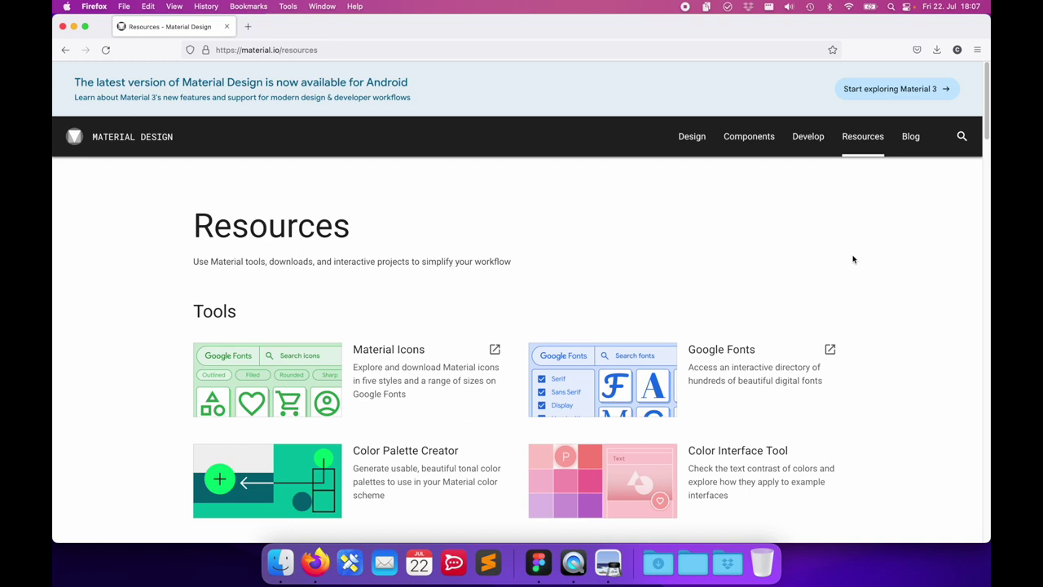
scroll(854, 259, down, 1)
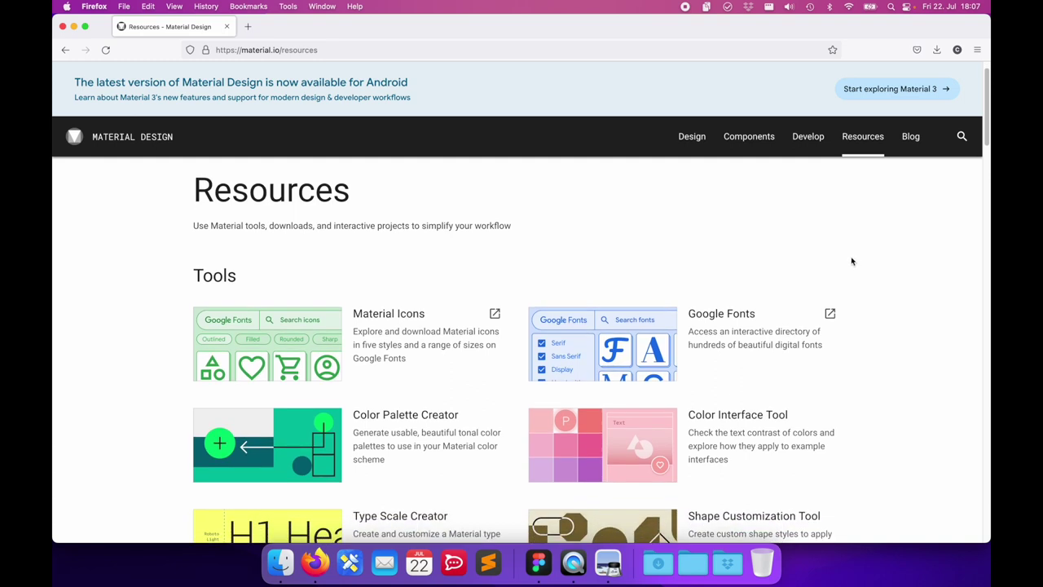
scroll(853, 259, down, 1)
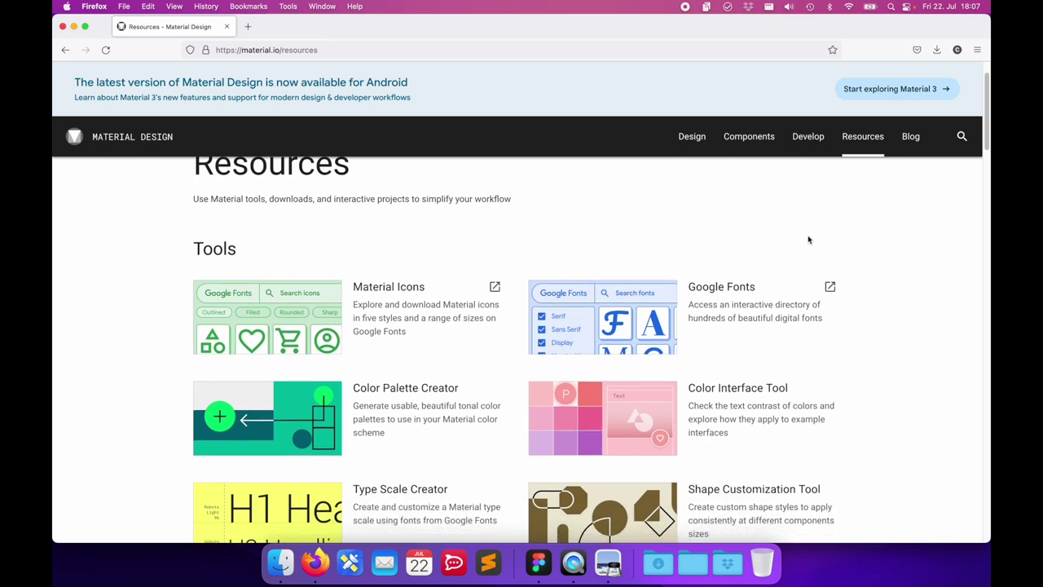
scroll(805, 240, up, 2)
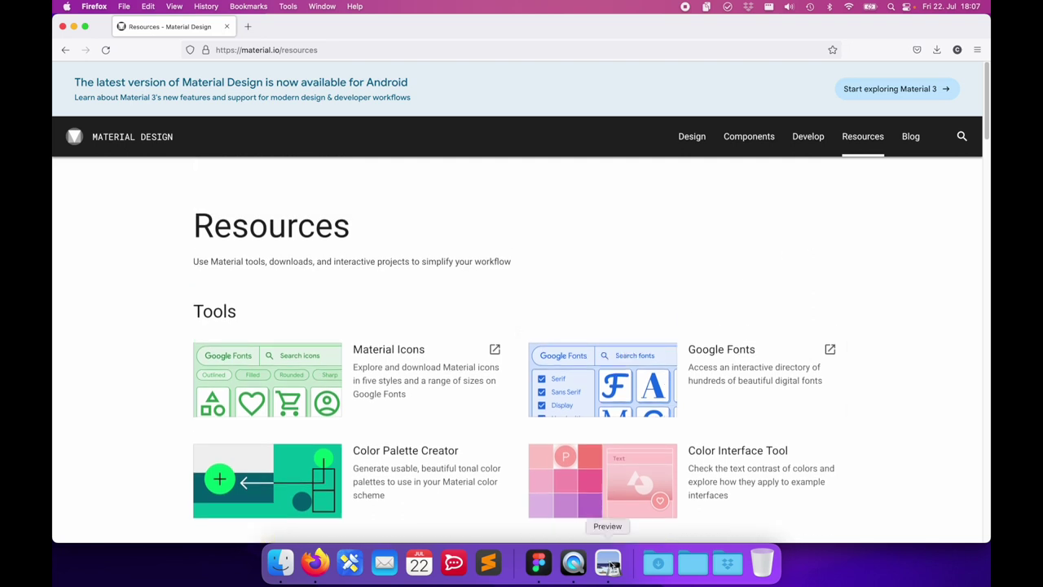
click(608, 563)
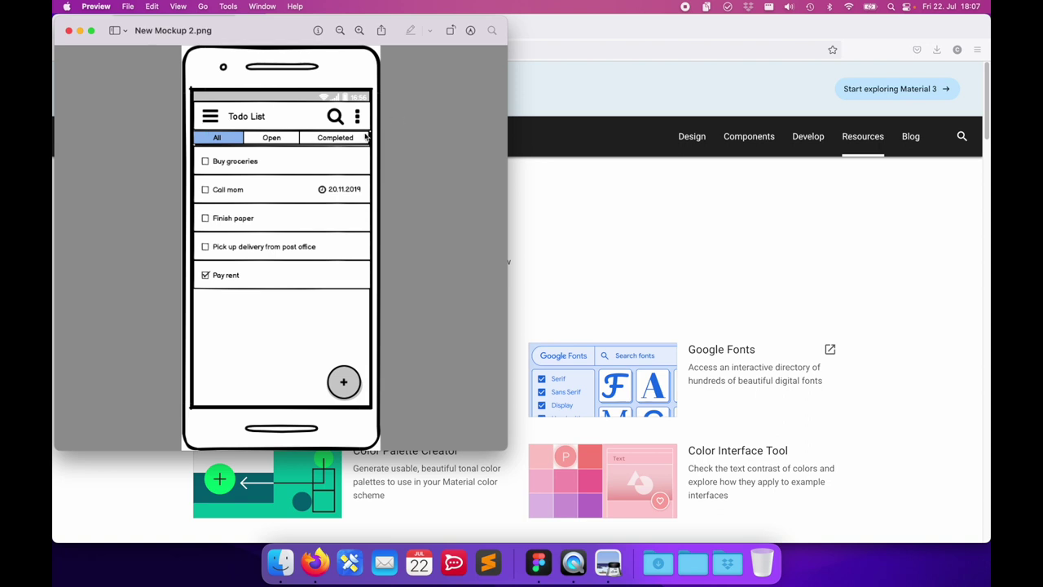
Step: Review the top app bar guidelines on material.io, comparing them with the Todo List mockup
click(762, 157)
click(764, 139)
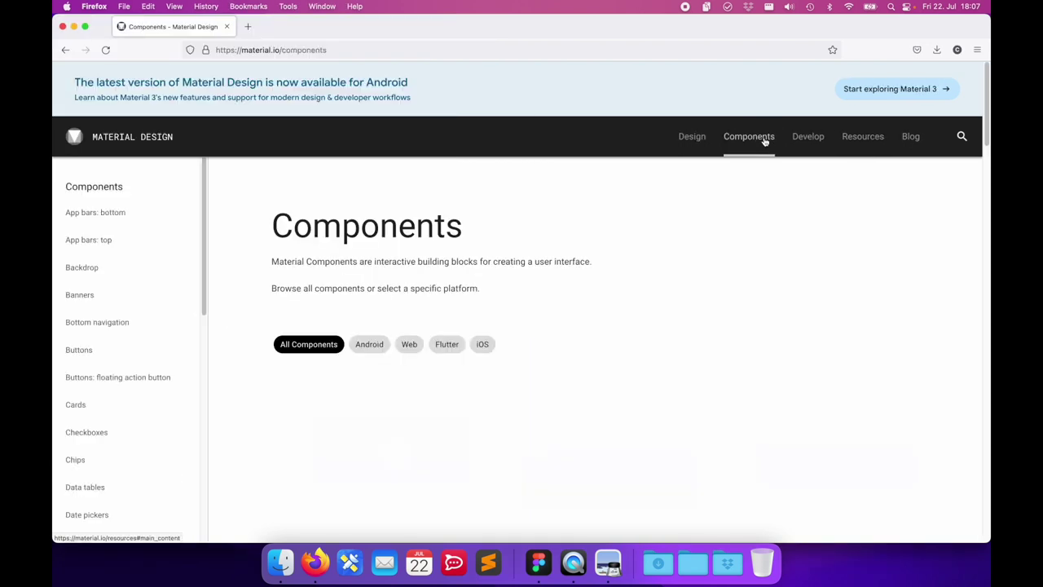
click(108, 248)
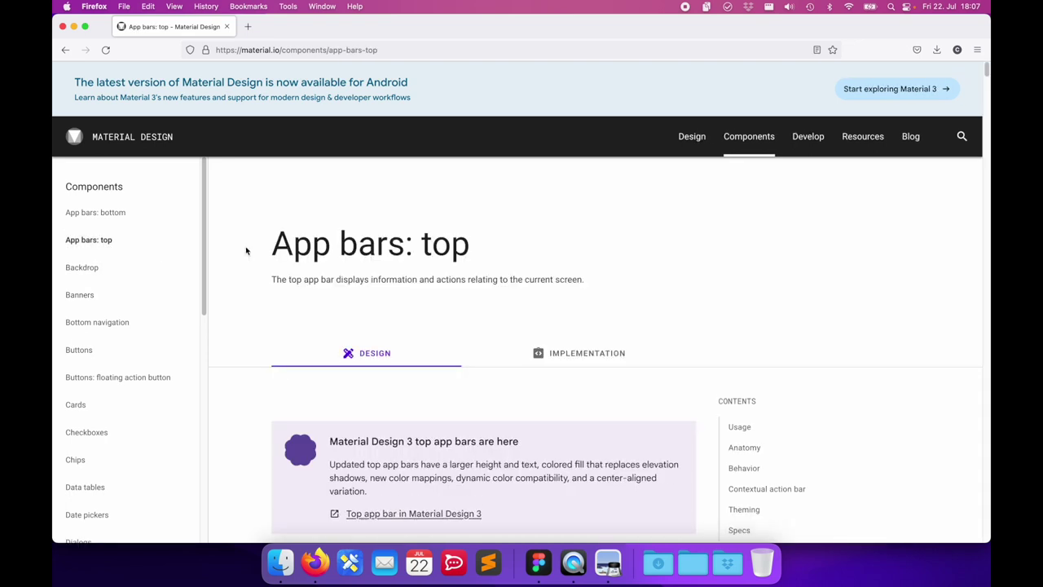
scroll(246, 251, down, 3)
scroll(248, 253, down, 4)
scroll(251, 255, down, 1)
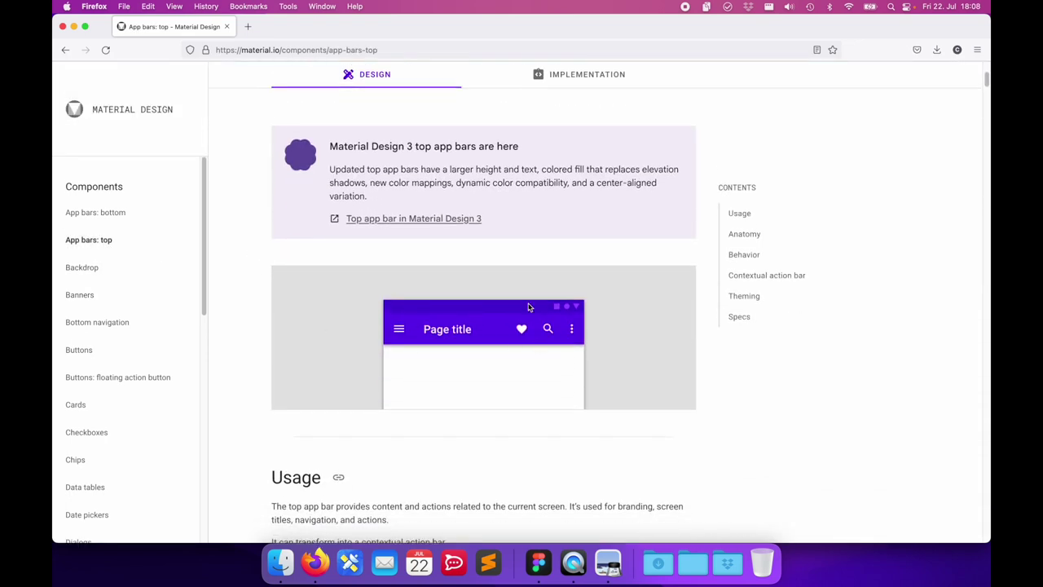
click(609, 566)
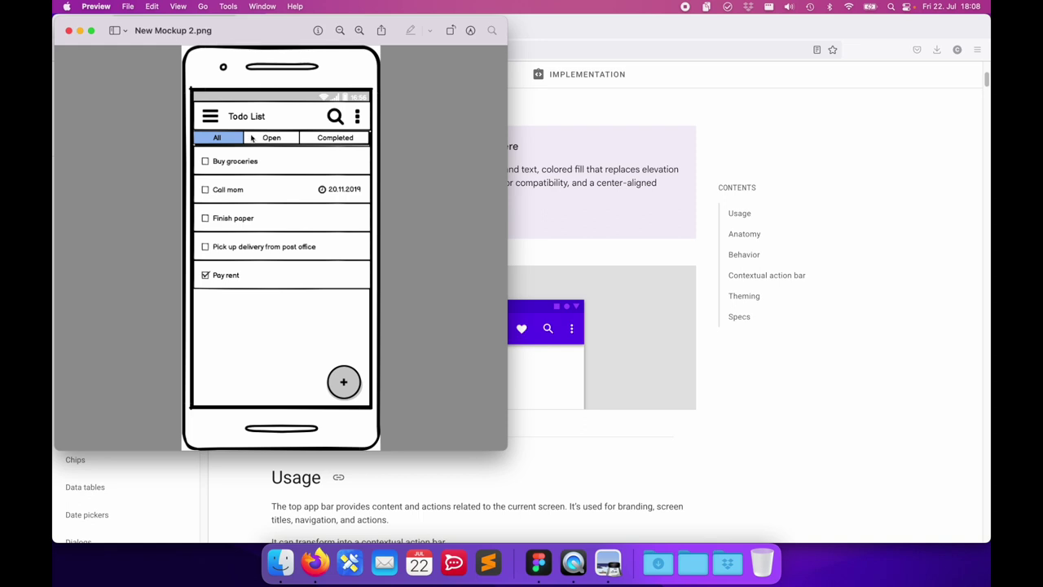
click(557, 205)
scroll(58, 395, down, 1)
scroll(92, 384, down, 5)
scroll(92, 384, down, 4)
scroll(94, 384, down, 3)
Step: Compare the Tabs guidelines with the mockup, then open the floating action button page
click(72, 422)
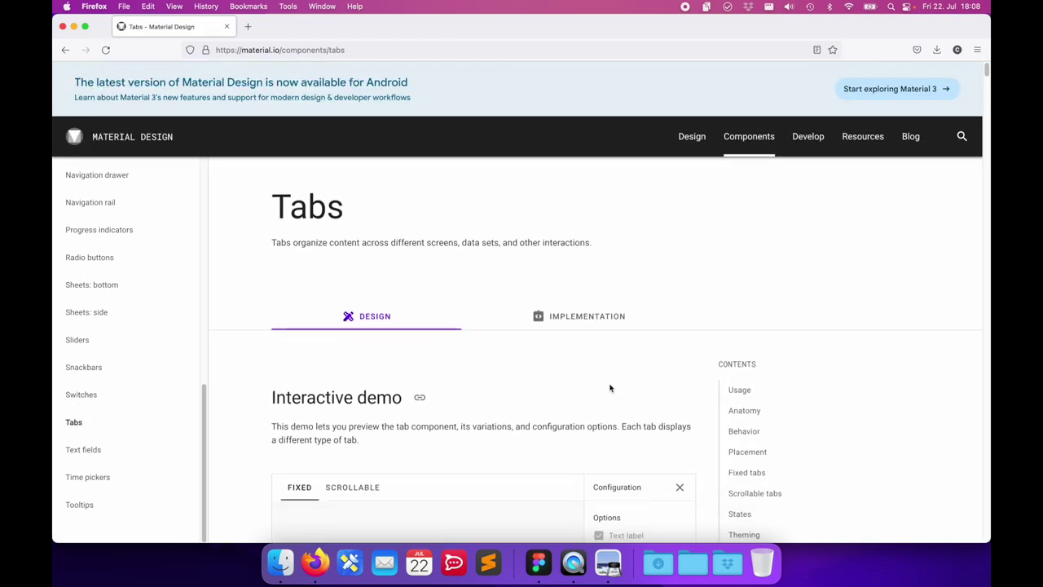
scroll(610, 388, down, 5)
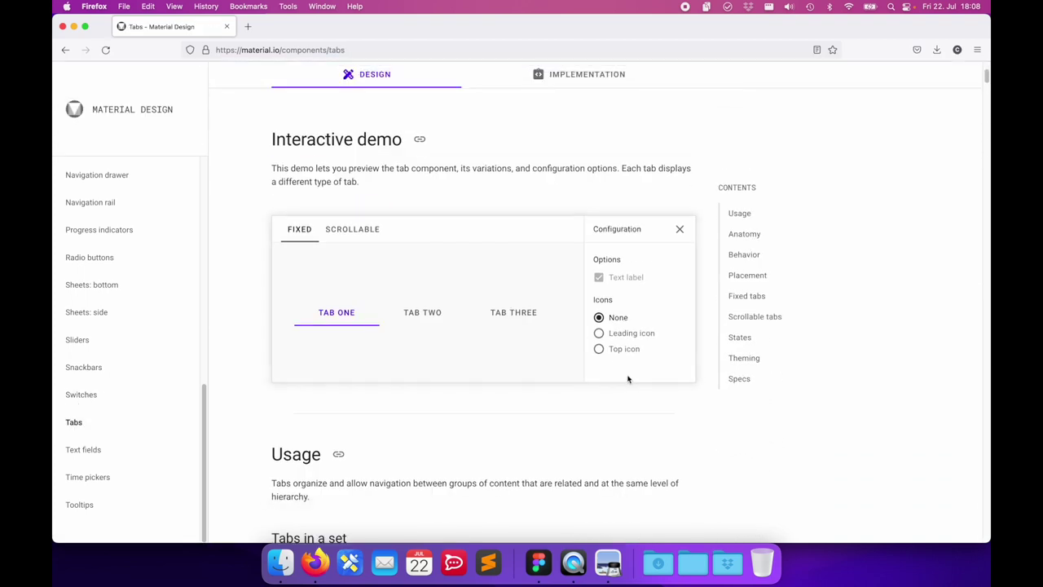
click(610, 572)
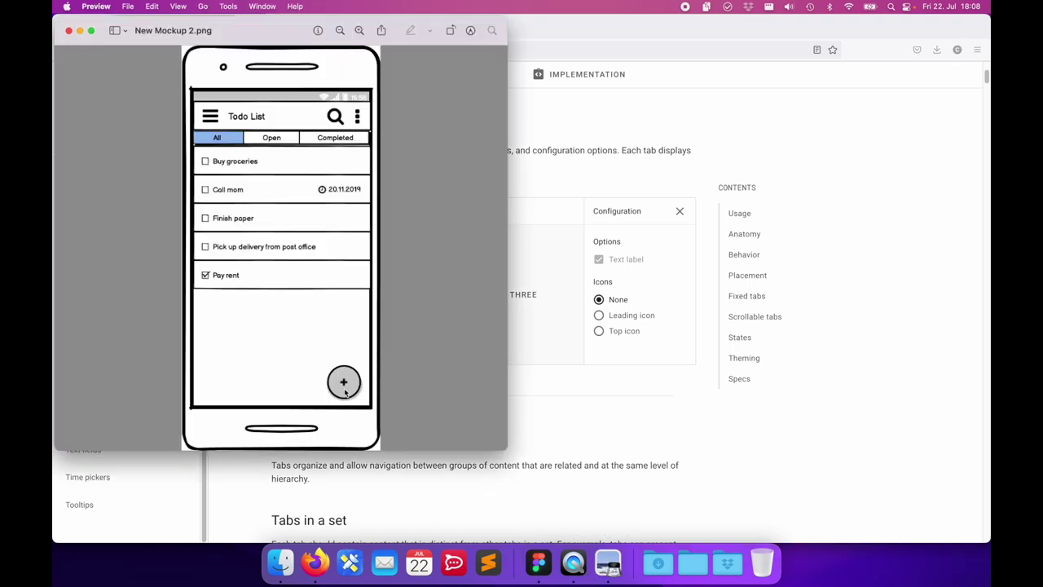
click(590, 430)
scroll(147, 361, up, 4)
scroll(145, 361, up, 3)
scroll(145, 359, up, 4)
click(81, 375)
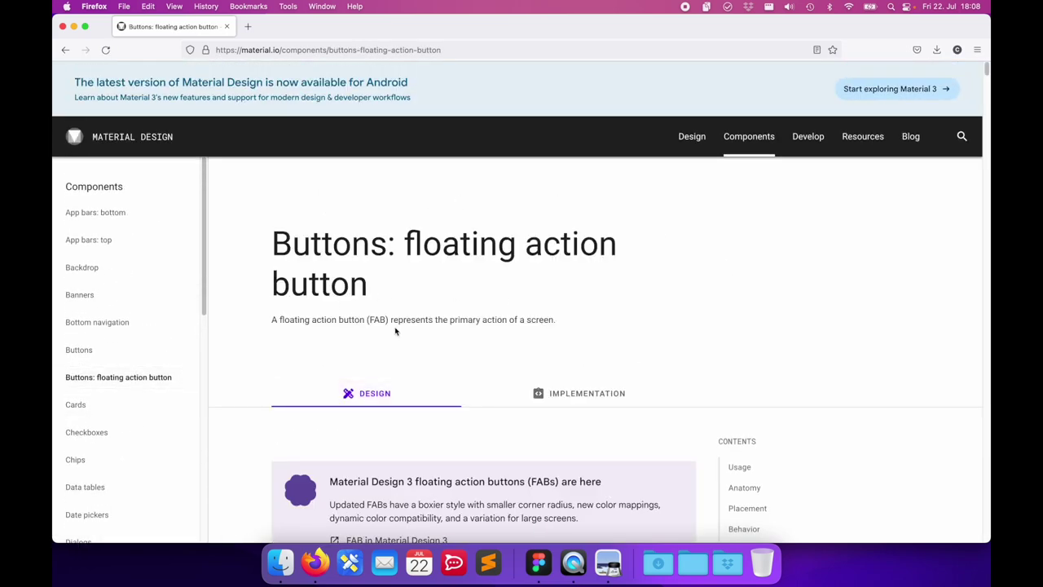
Step: Compare the floating action button page with the mockup, then open the Lists component page
click(617, 568)
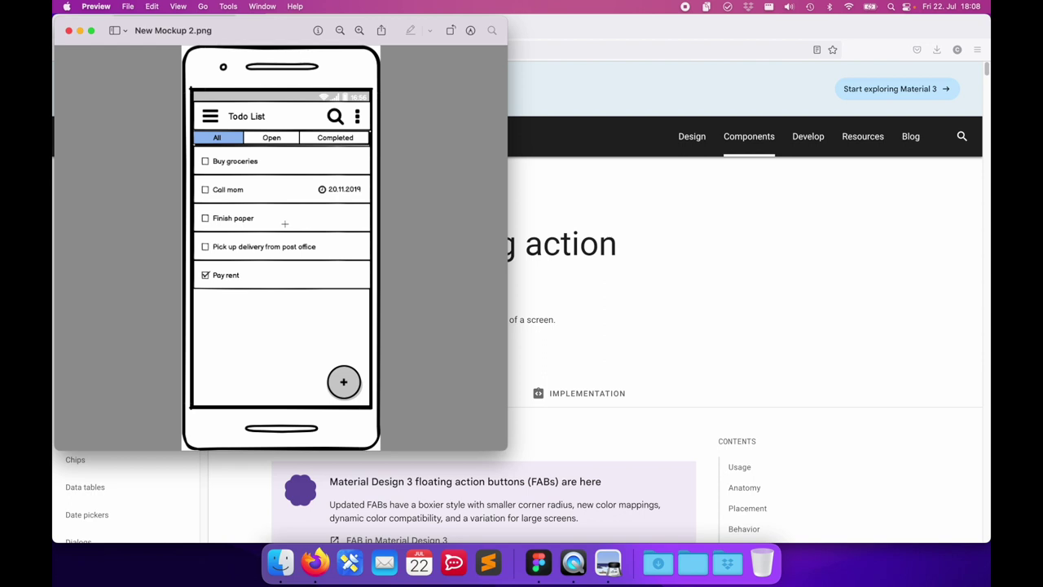
click(652, 229)
scroll(125, 400, down, 1)
scroll(131, 397, down, 5)
scroll(133, 396, down, 1)
scroll(134, 398, down, 3)
scroll(134, 398, down, 2)
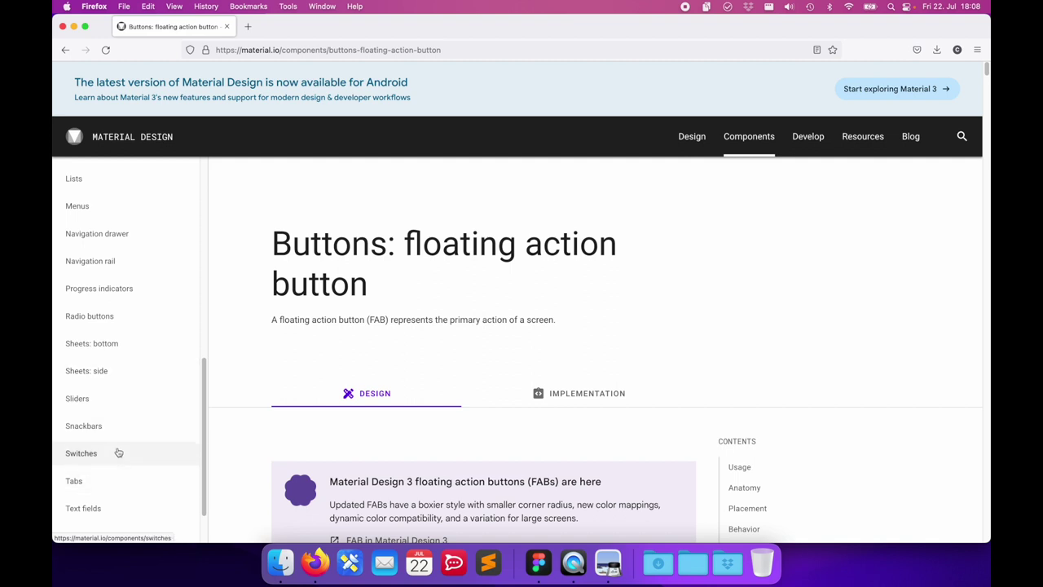
scroll(110, 367, up, 1)
click(96, 219)
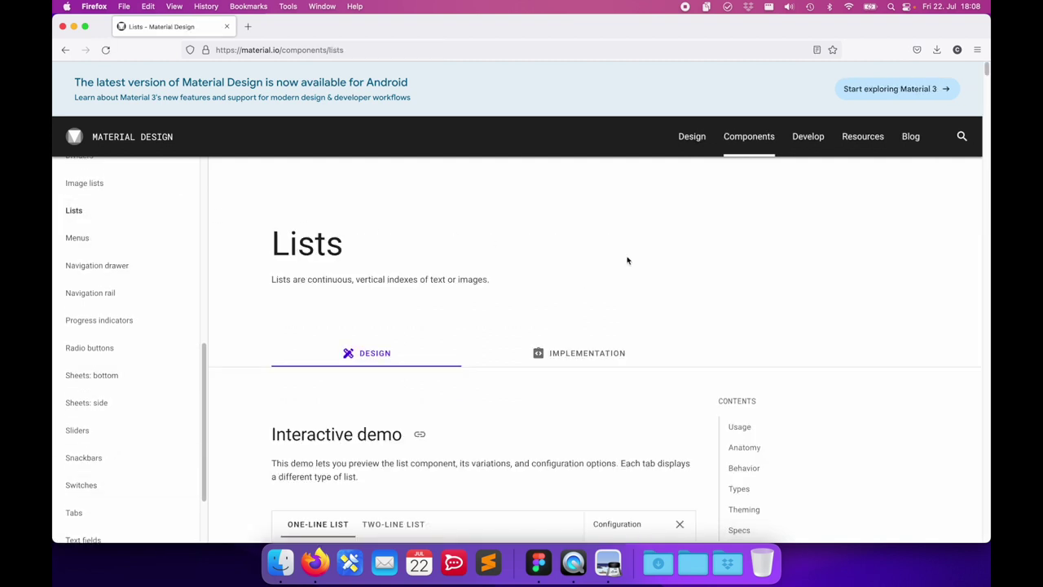
Step: Dismiss a stray QuickTime dialog and compare the Lists page with the Todo List wireframe
scroll(652, 256, down, 5)
scroll(705, 235, up, 4)
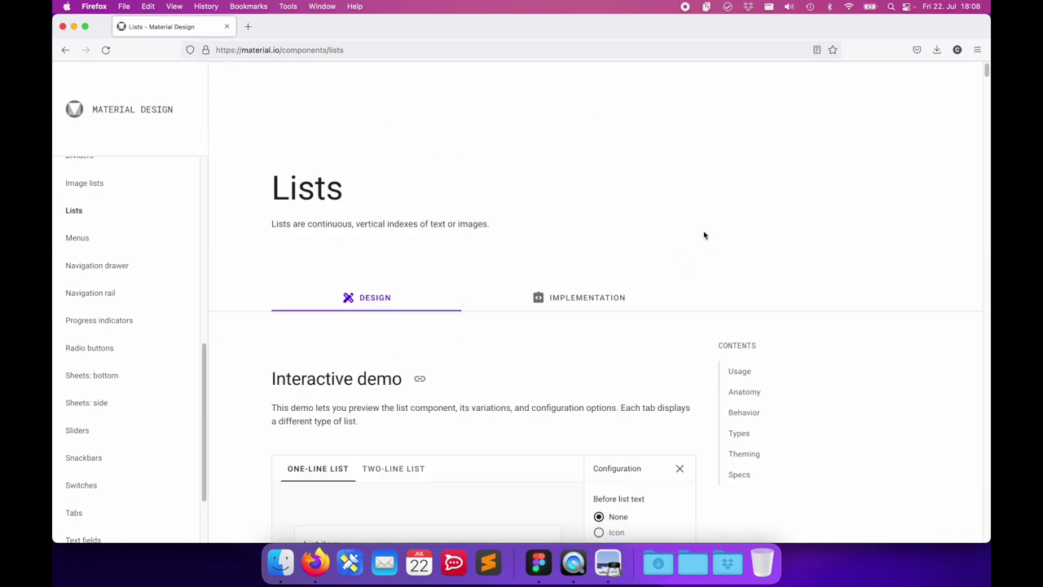
scroll(706, 235, up, 1)
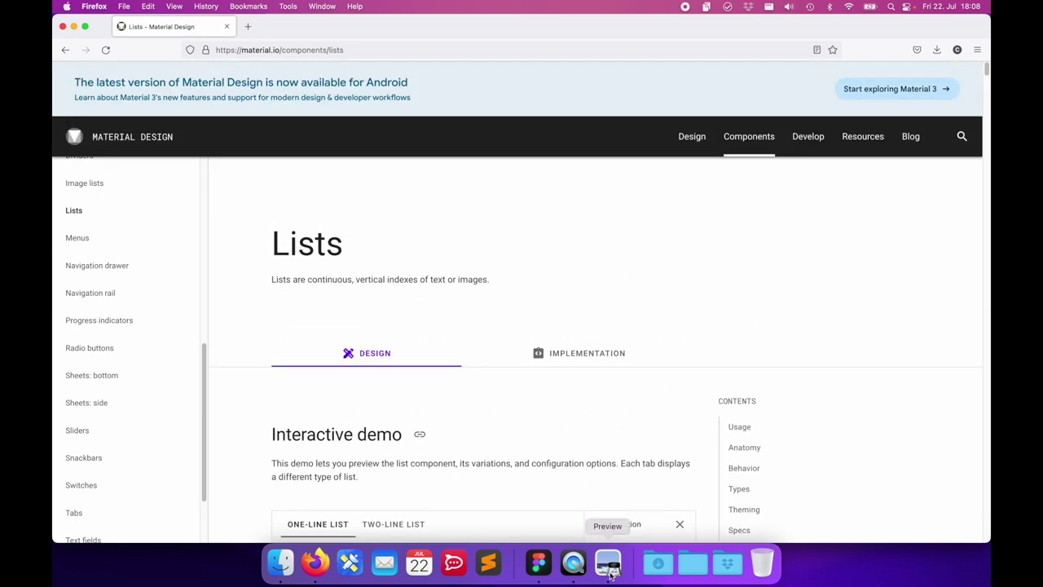
click(575, 564)
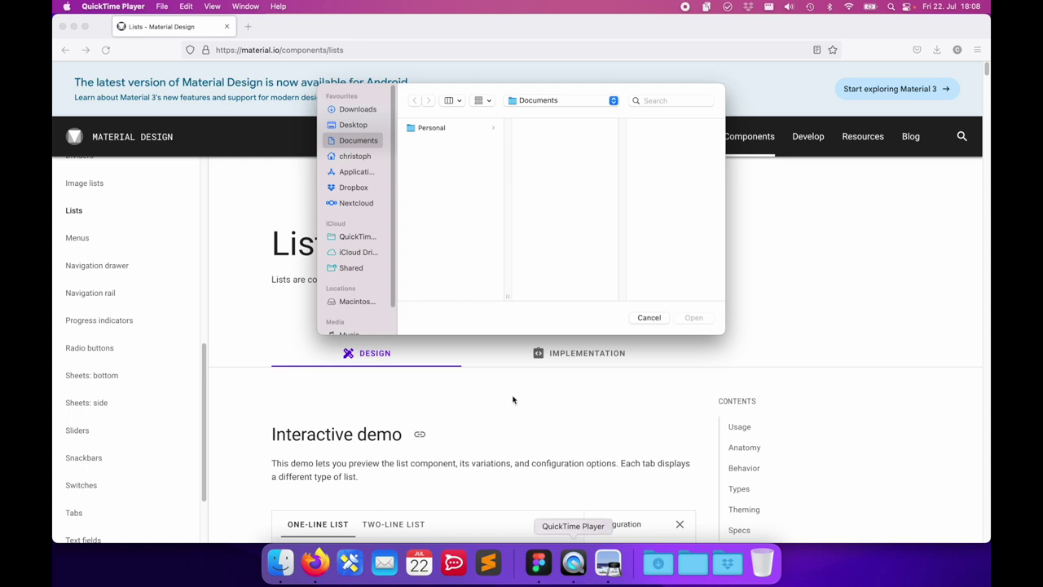
click(637, 320)
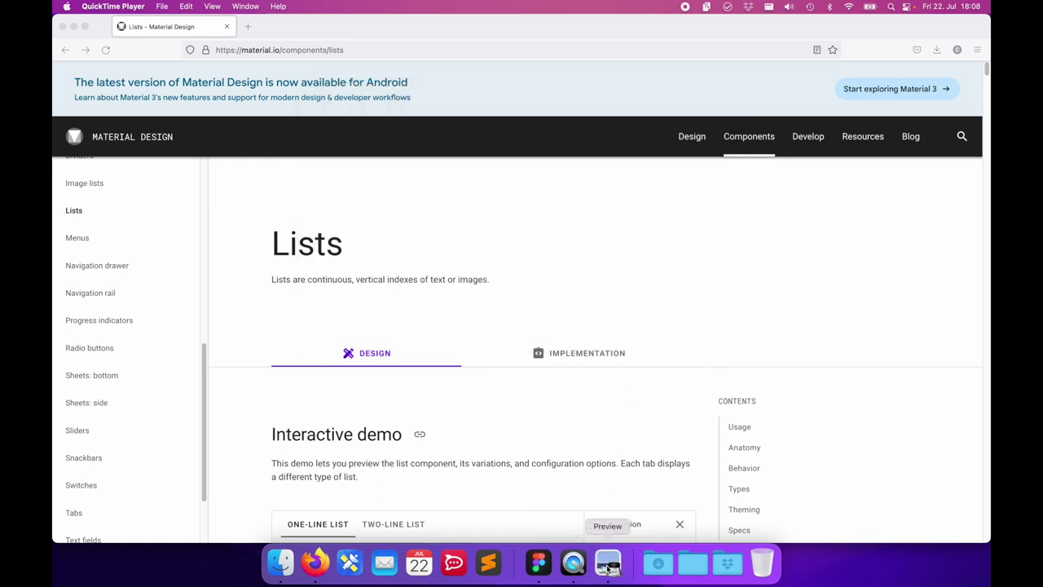
click(608, 566)
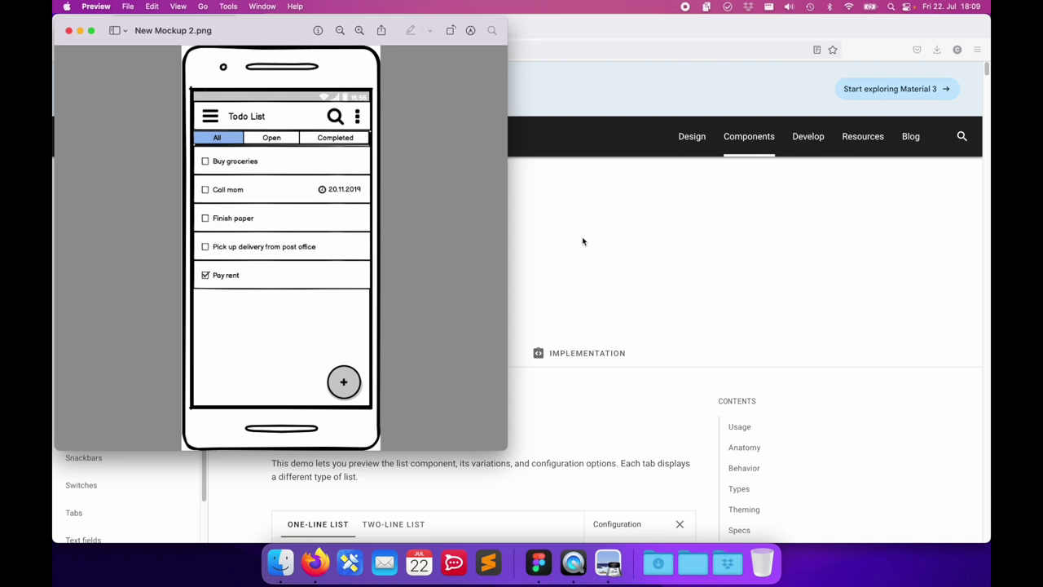
click(760, 200)
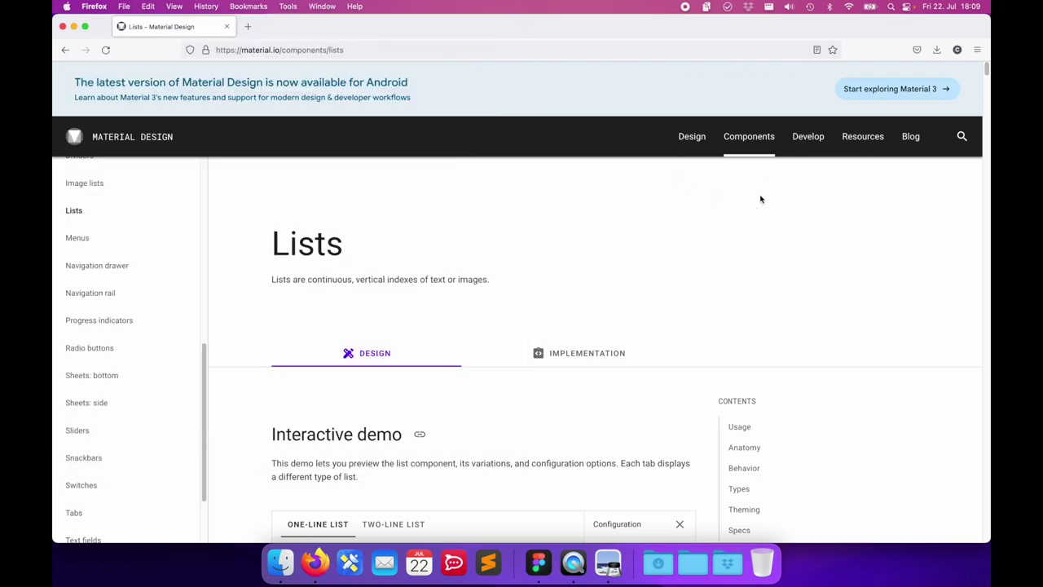
Step: Scroll the material.io Resources page down to its Design Resources section
click(869, 140)
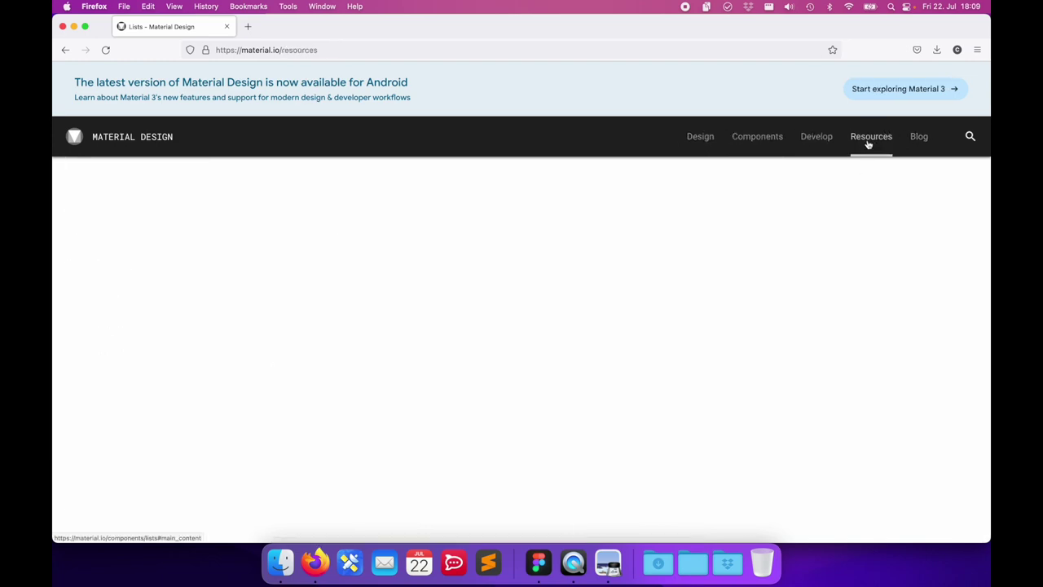
scroll(875, 292, down, 2)
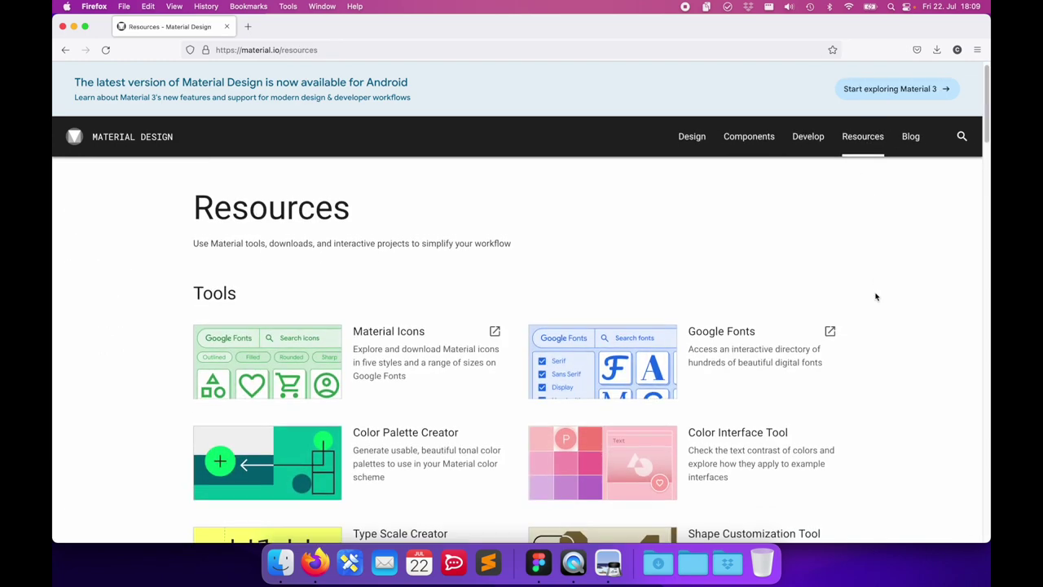
scroll(876, 297, down, 1)
scroll(876, 296, down, 1)
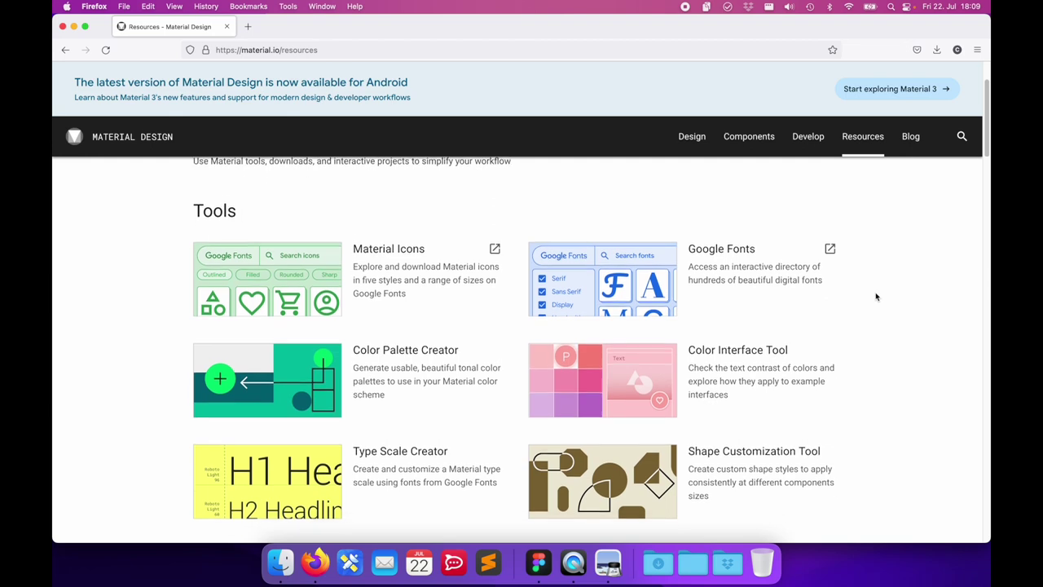
scroll(876, 296, down, 3)
scroll(876, 297, down, 5)
scroll(877, 297, down, 1)
scroll(876, 296, down, 2)
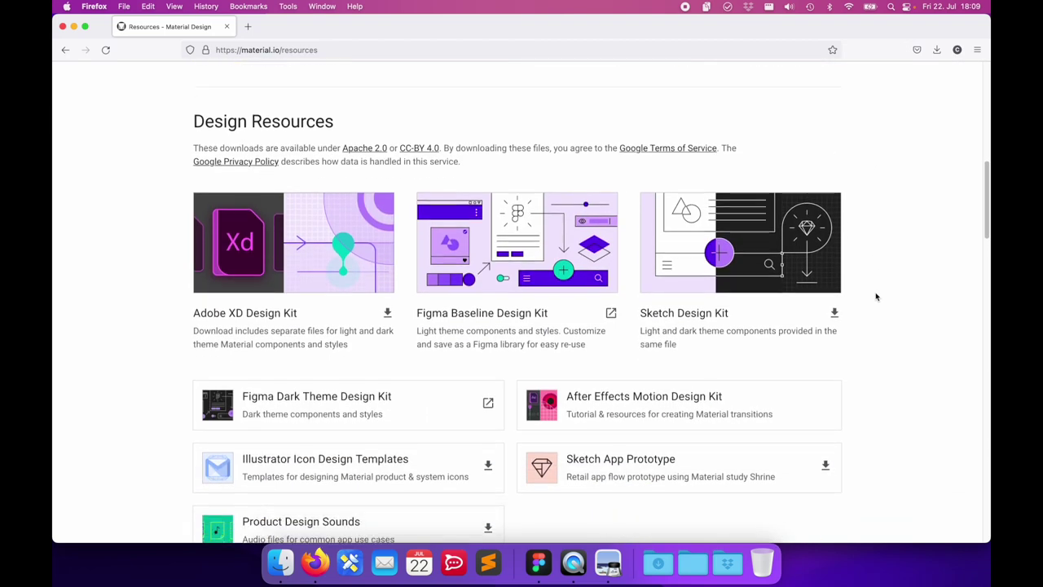
Step: Open the Figma Baseline Design Kit and get a copy of the Material 2 Design Kit
super+click(519, 300)
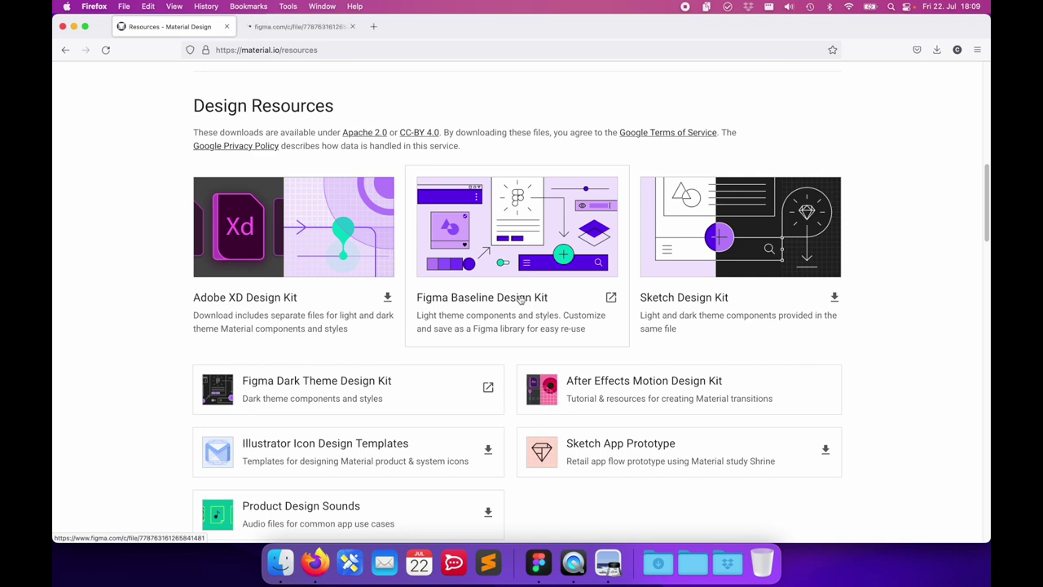
click(323, 37)
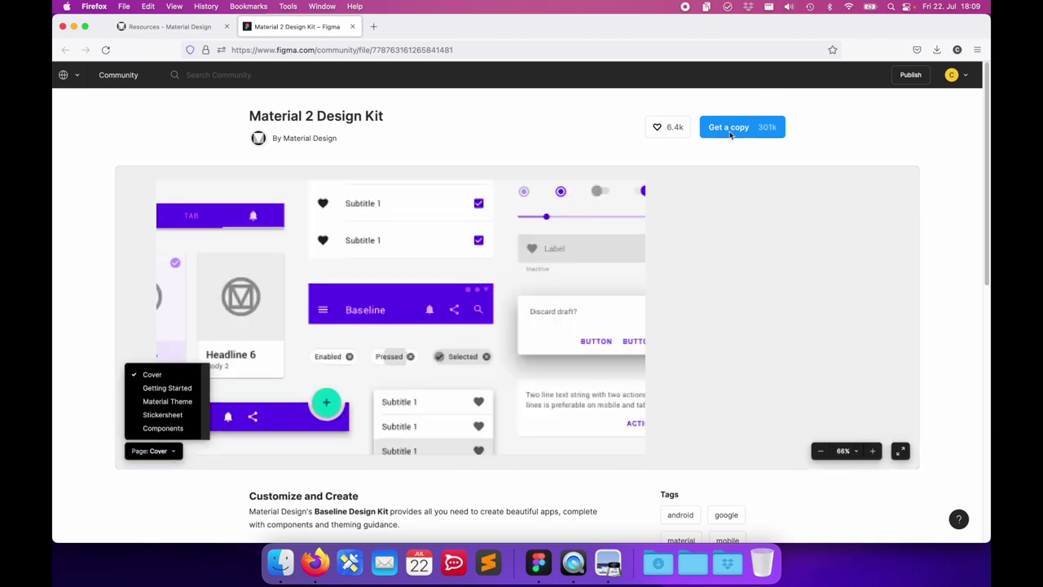
click(736, 131)
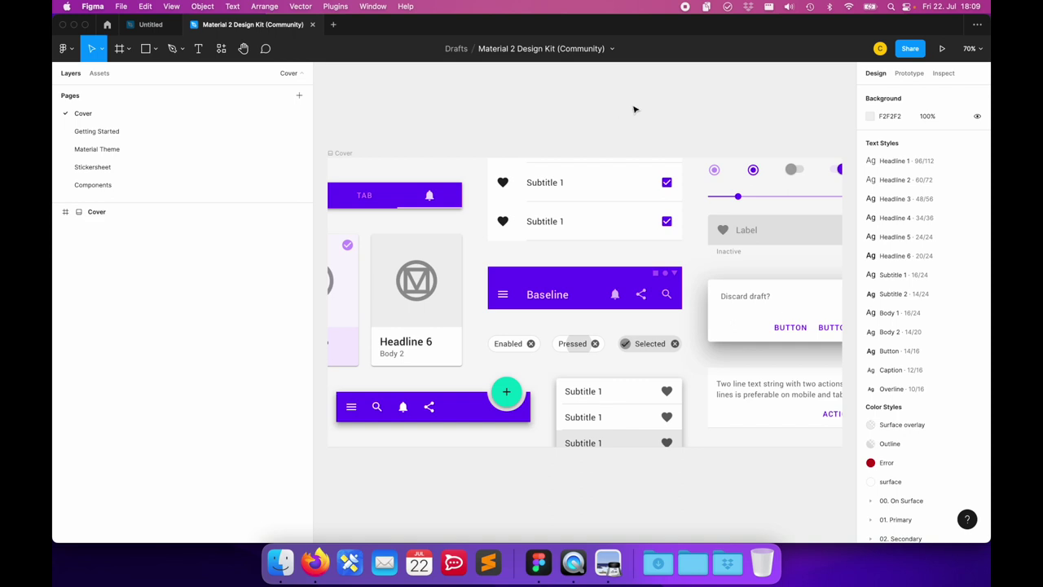
click(107, 25)
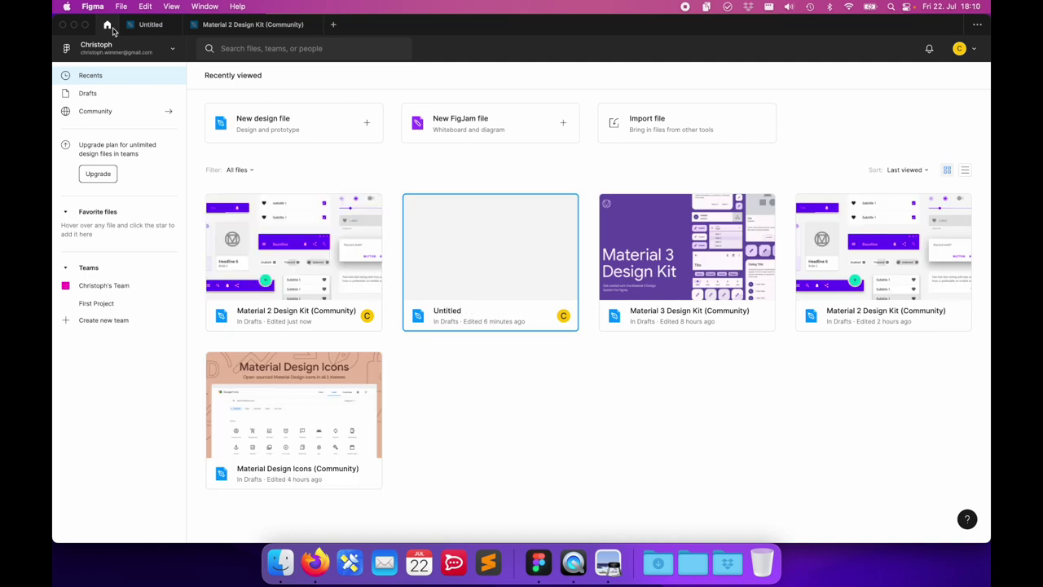
Step: Browse the kit's Getting Started, Material Theme and Stickersheet pages
click(228, 25)
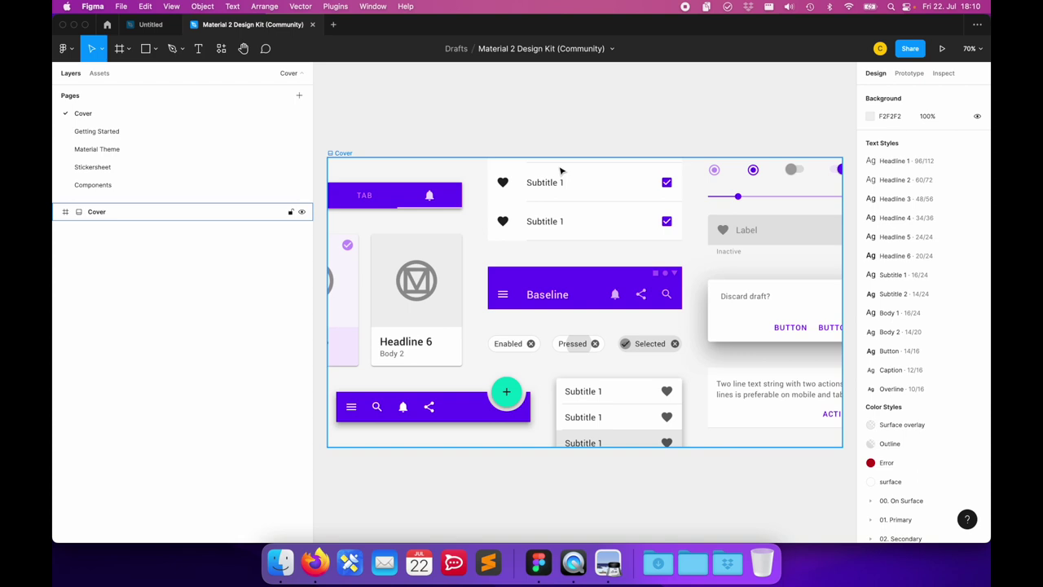
click(135, 128)
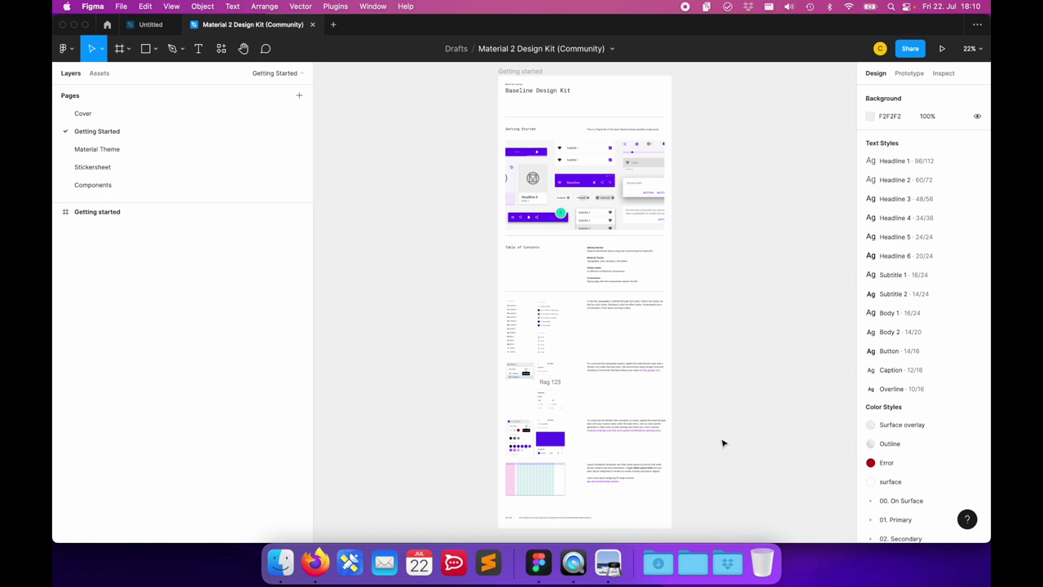
click(97, 148)
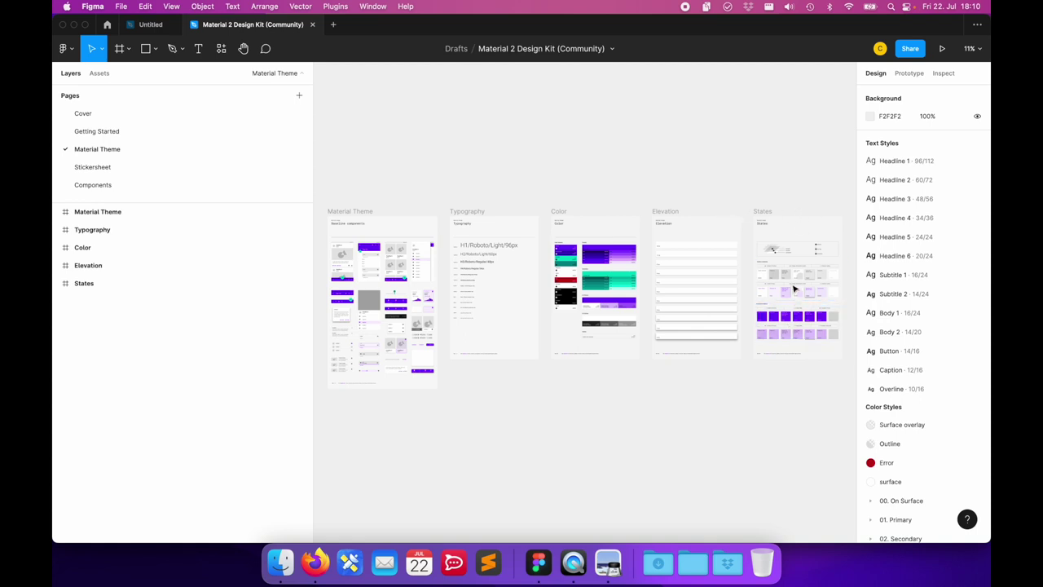
click(93, 168)
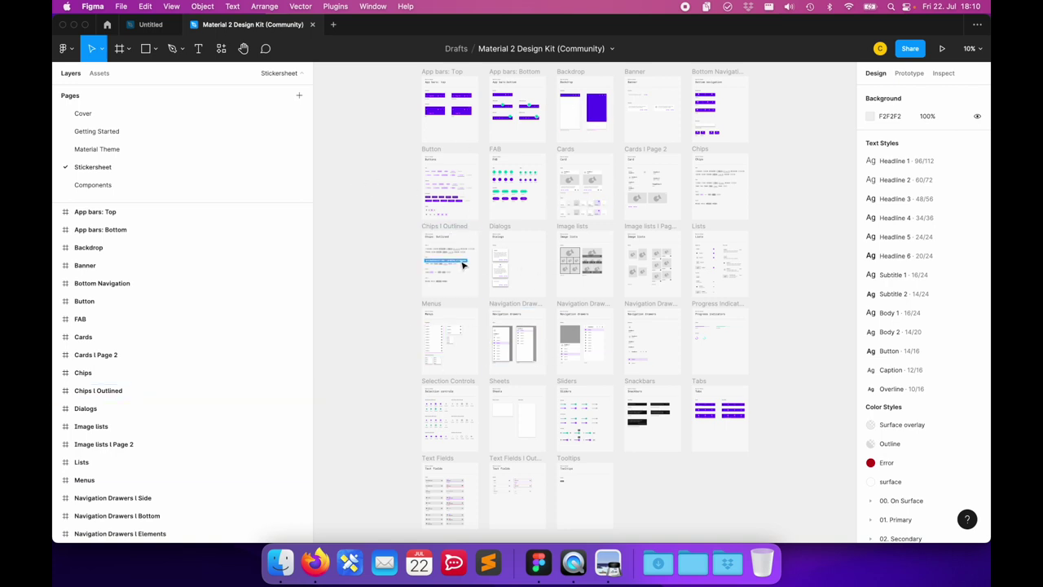
scroll(352, 280, up, 1)
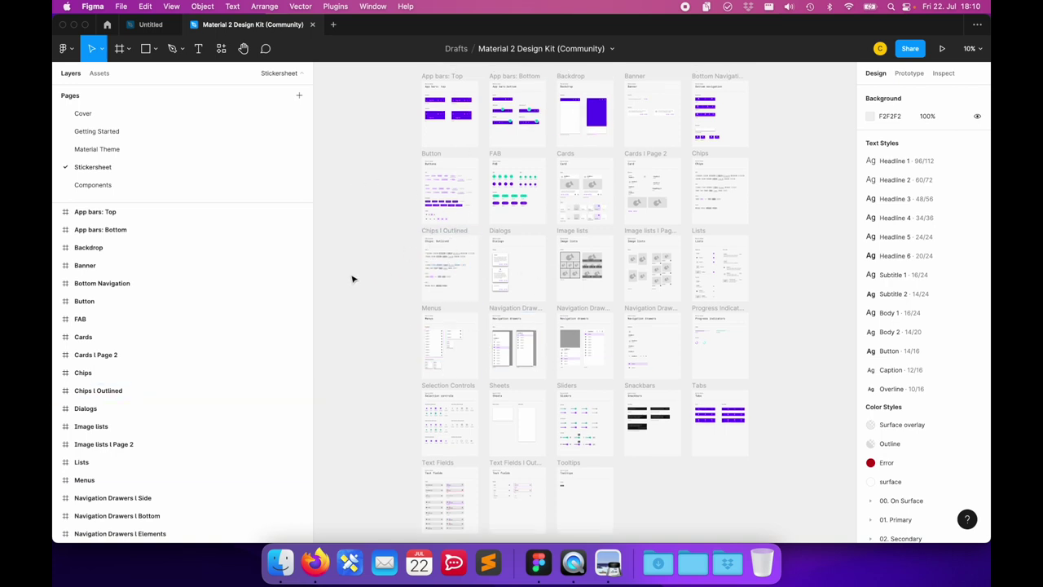
scroll(352, 280, down, 1)
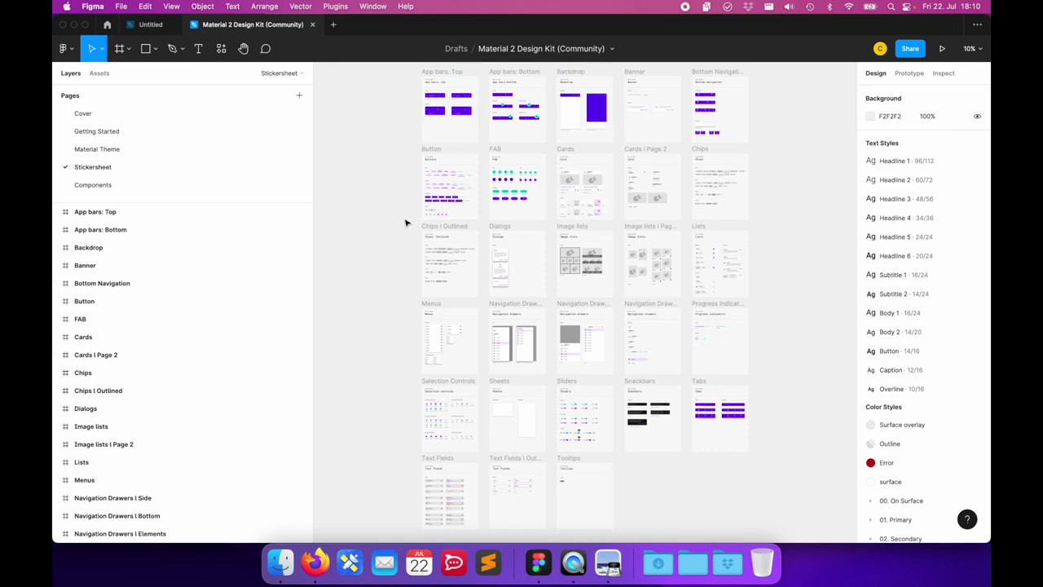
Step: Delete the stray green Rectangle 8 from the Components page
click(94, 187)
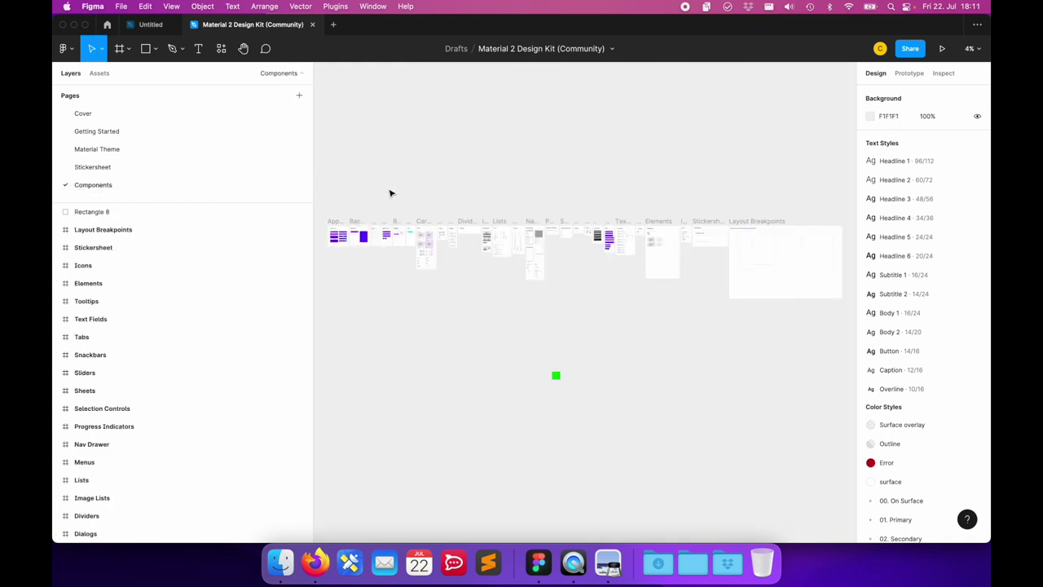
click(557, 376)
key(Delete)
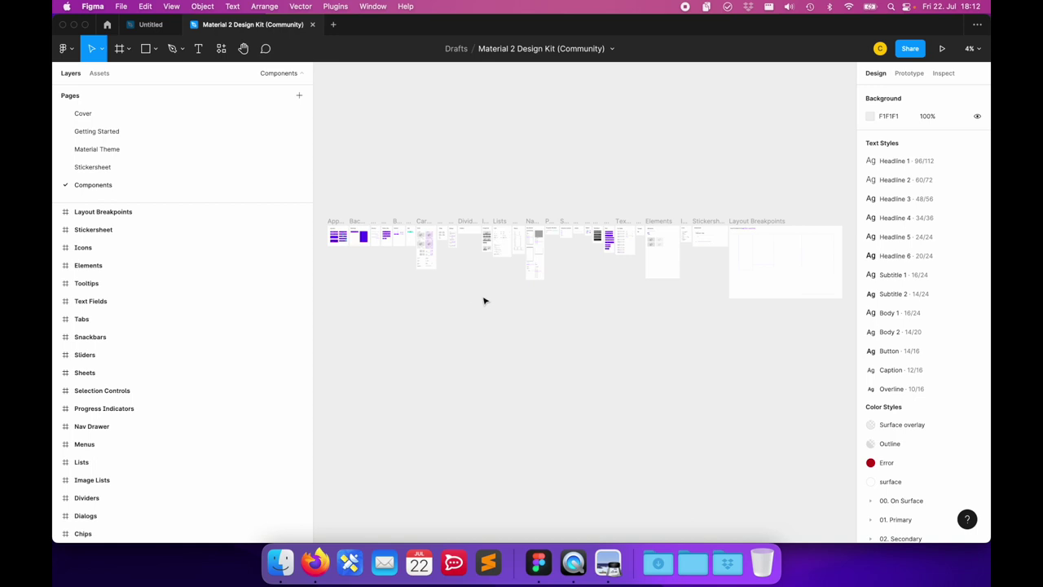
click(317, 555)
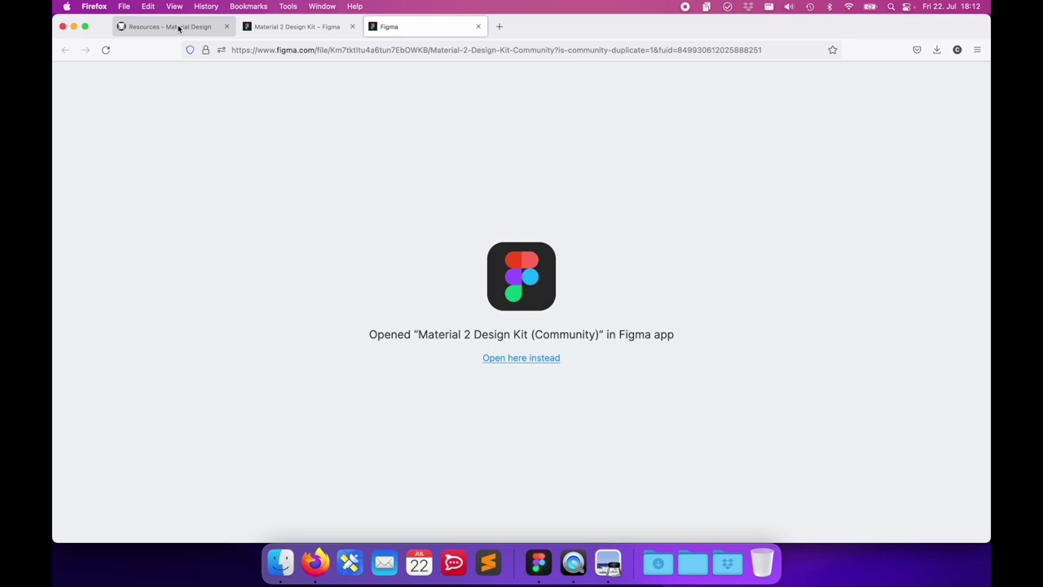
Step: Open Material Icons on Google Fonts, choose the Material Icons set, and copy its Figma file
click(179, 29)
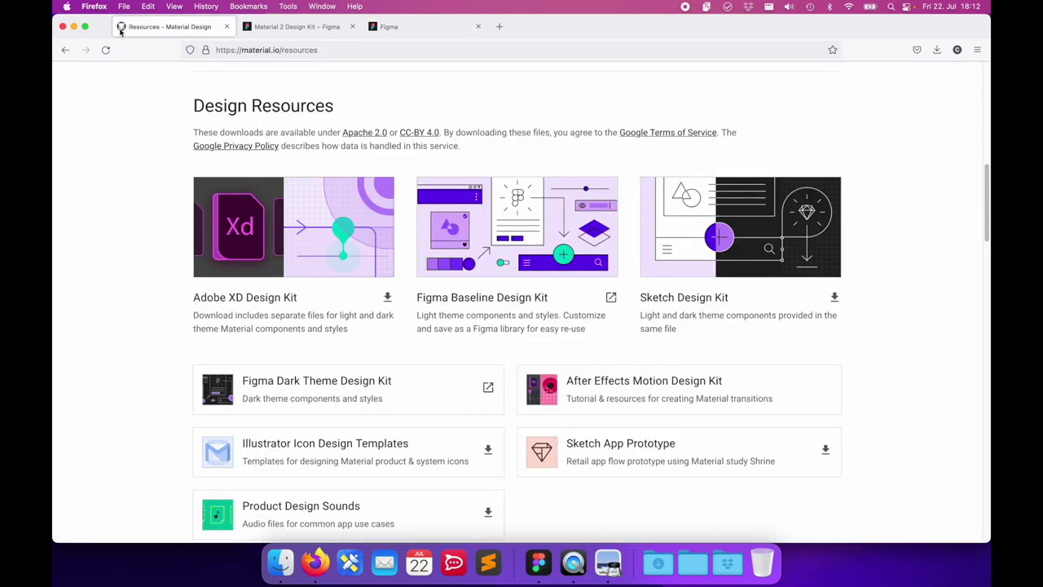
scroll(186, 269, up, 10)
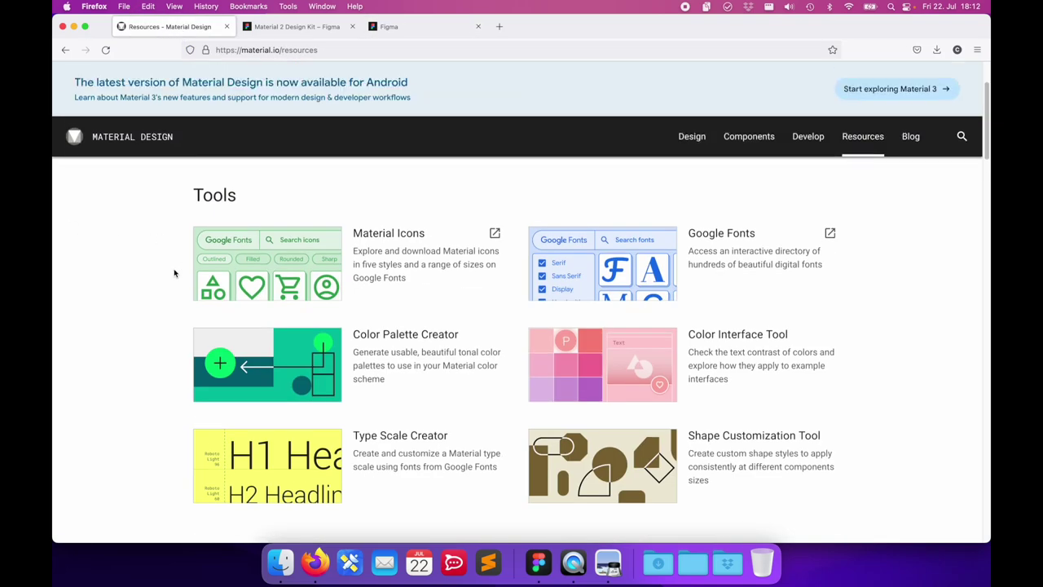
click(405, 243)
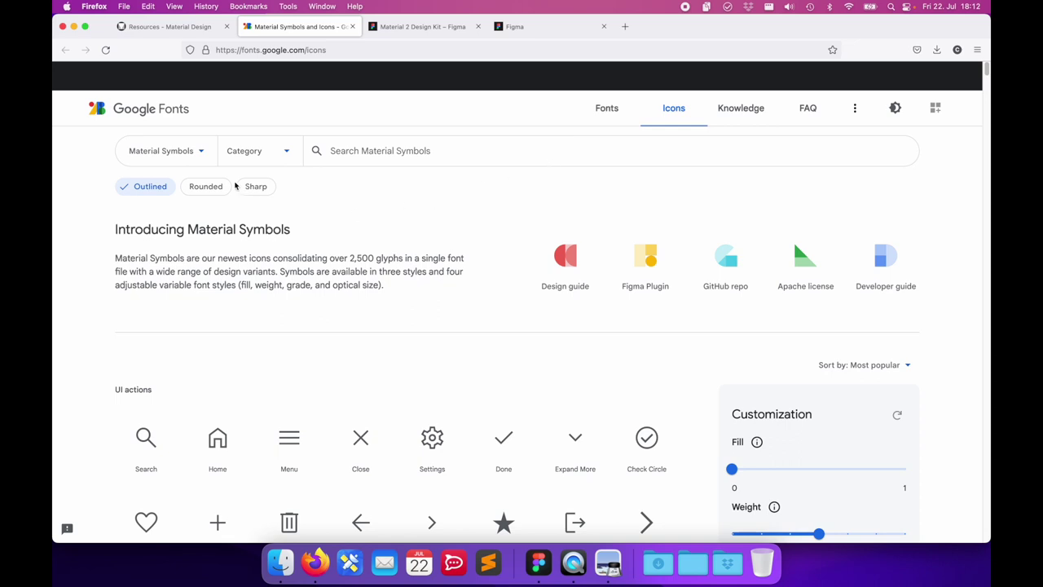
click(202, 151)
click(170, 212)
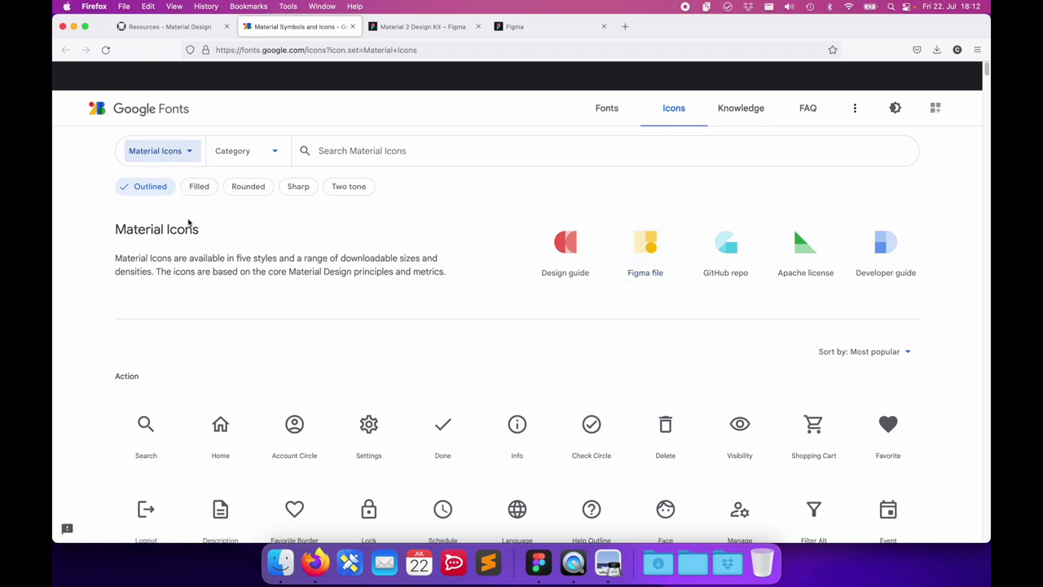
click(655, 246)
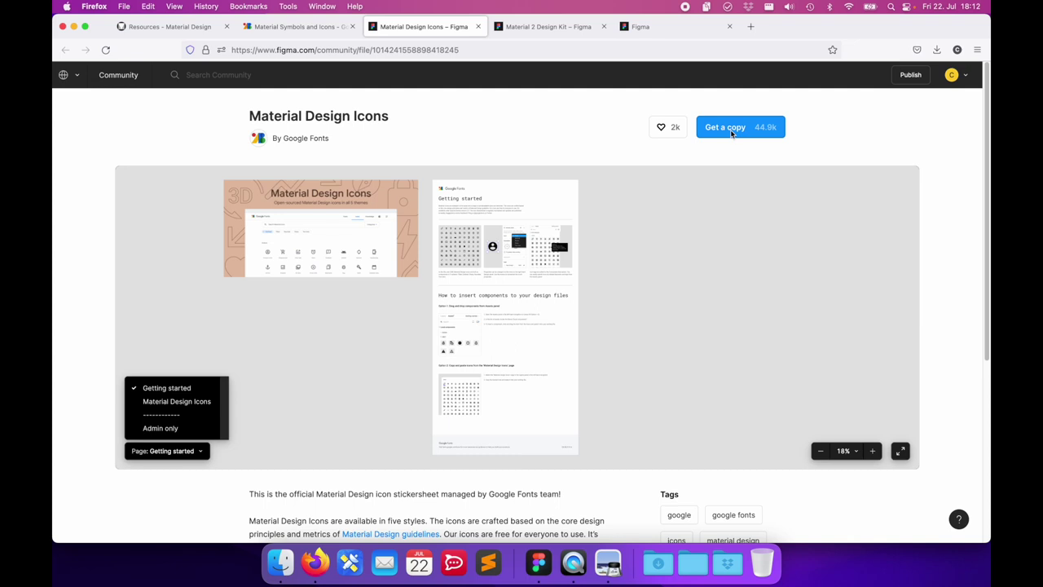
click(730, 133)
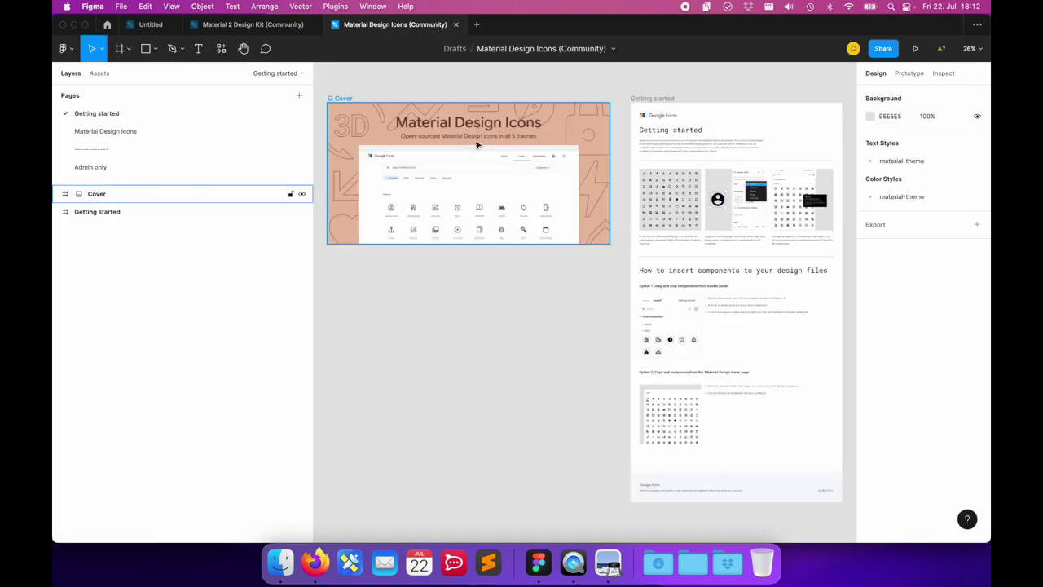
Step: Open the Material Design Icons and Admin only pages, then select all icon category frames
click(115, 133)
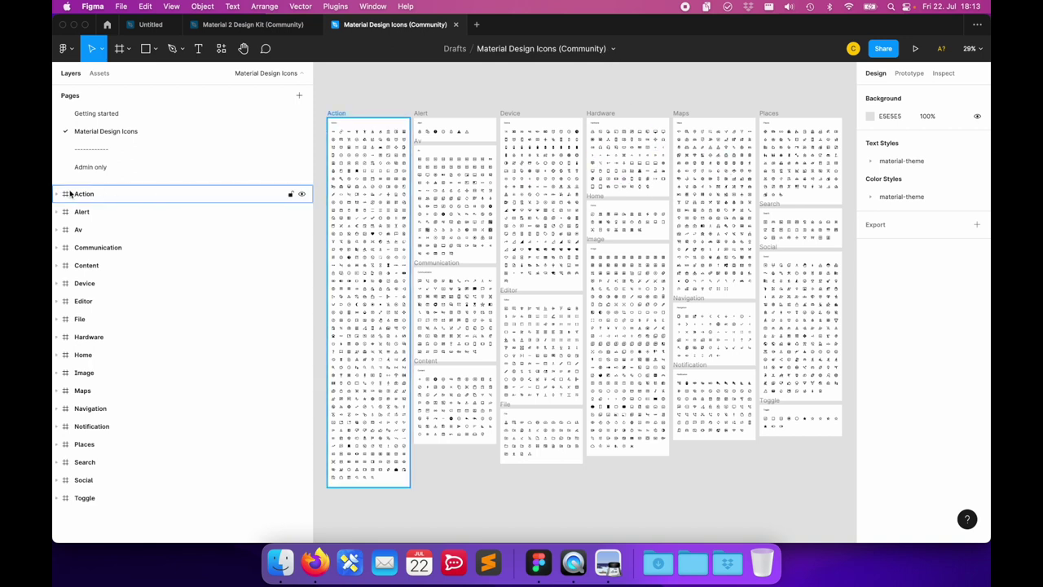
click(92, 167)
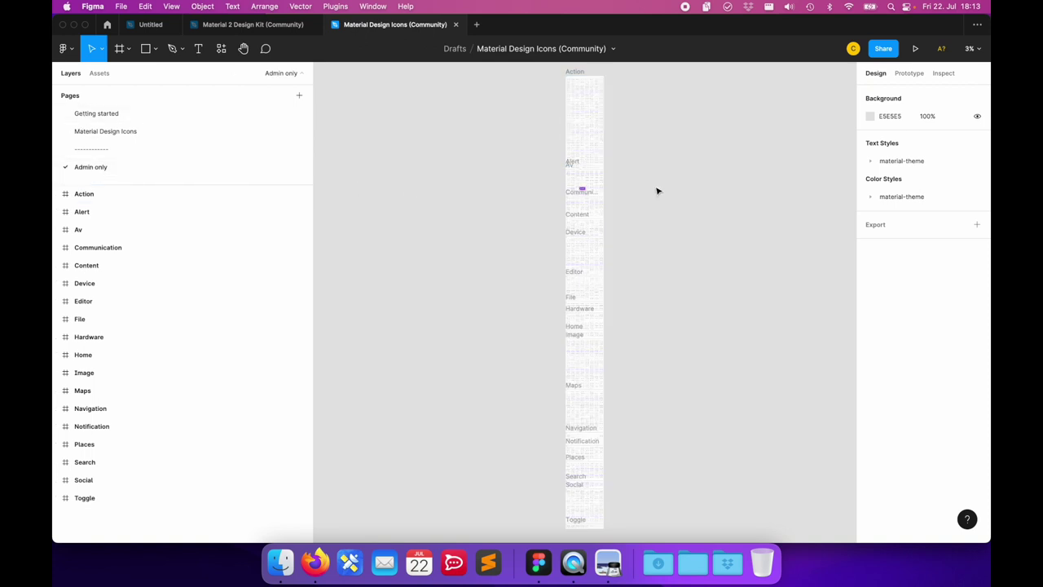
key(super+a)
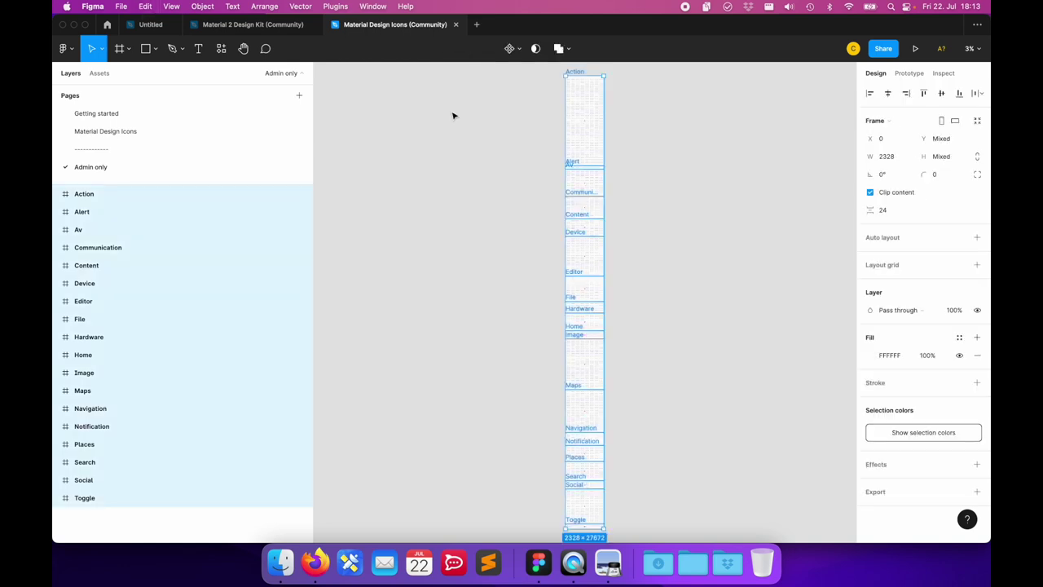
Step: Paste the icon category frames into the kit beside Layout Breakpoints, then close the icons file
click(247, 24)
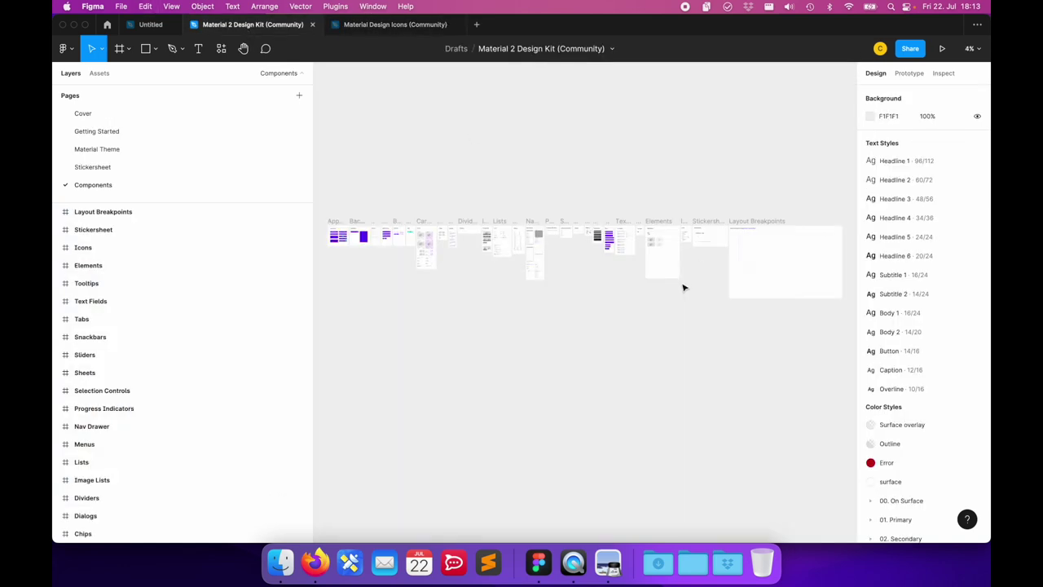
scroll(683, 285, down, 2)
scroll(685, 284, down, 2)
scroll(685, 285, right, 2)
scroll(685, 286, right, 2)
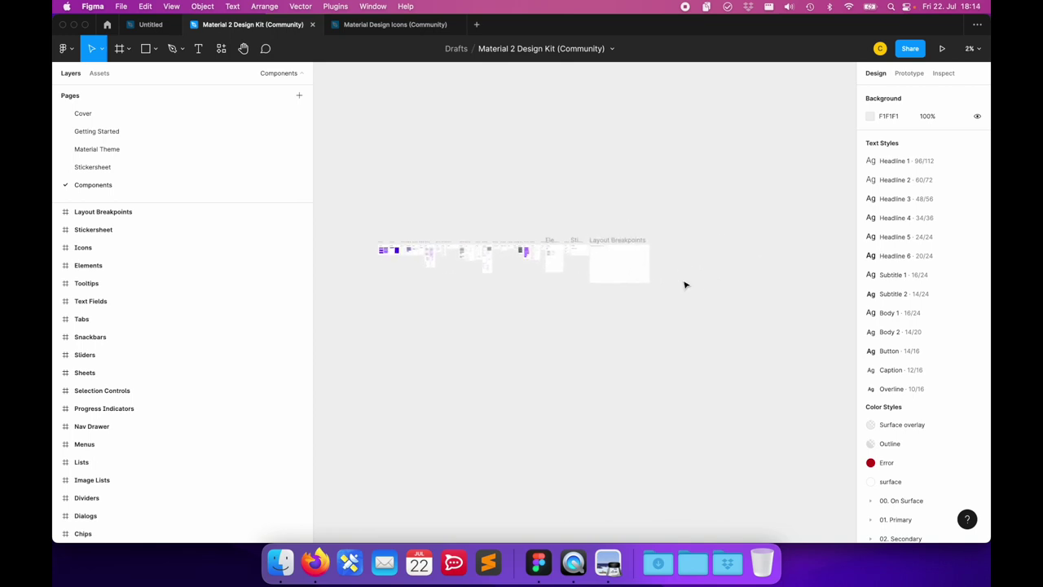
key(cmd+v)
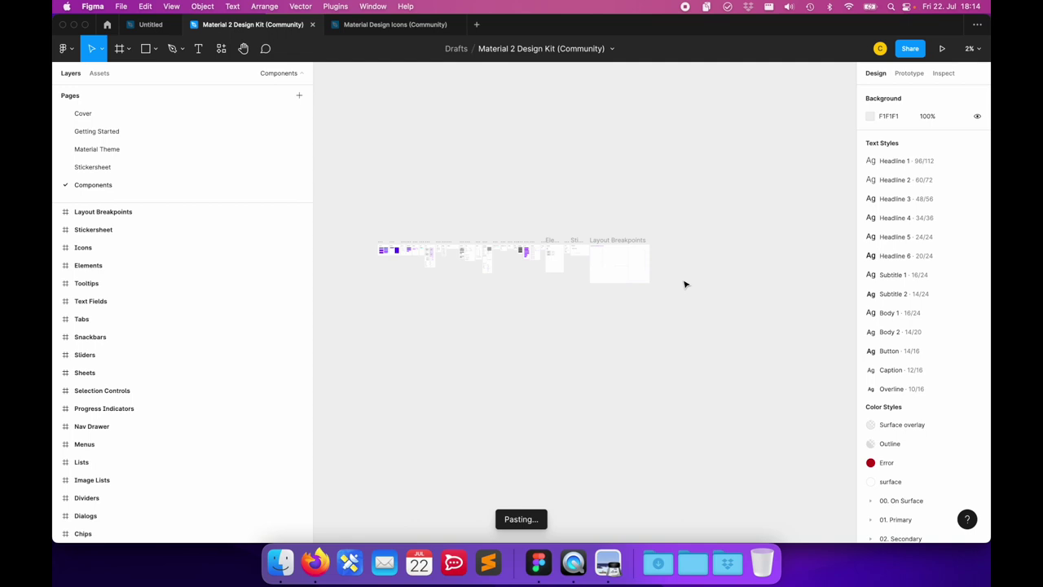
mouse_move(586, 142)
mouse_down()
mouse_move(689, 275)
mouse_move(678, 241)
mouse_up()
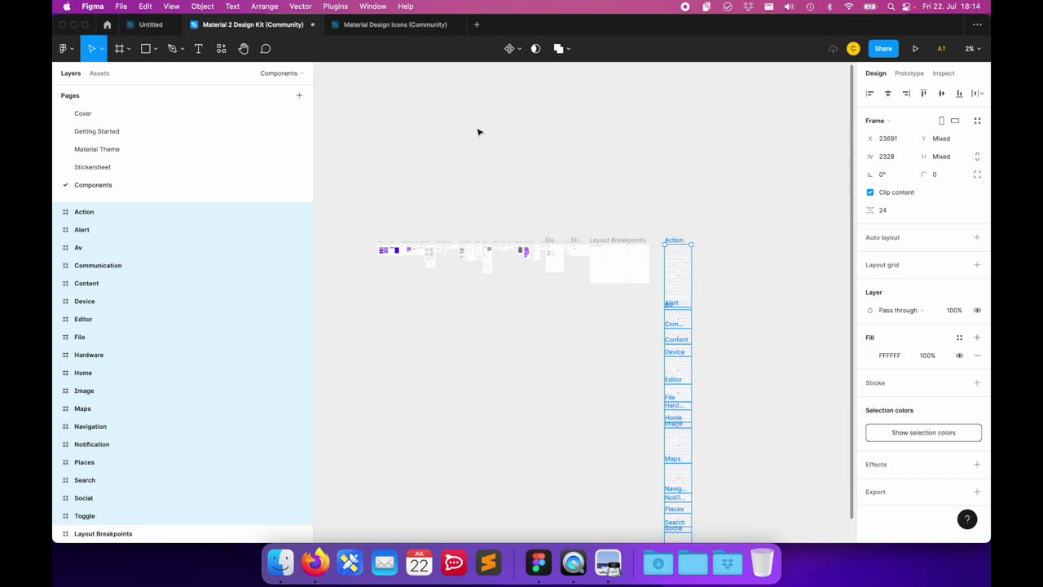
mouse_move(394, 25)
click(457, 25)
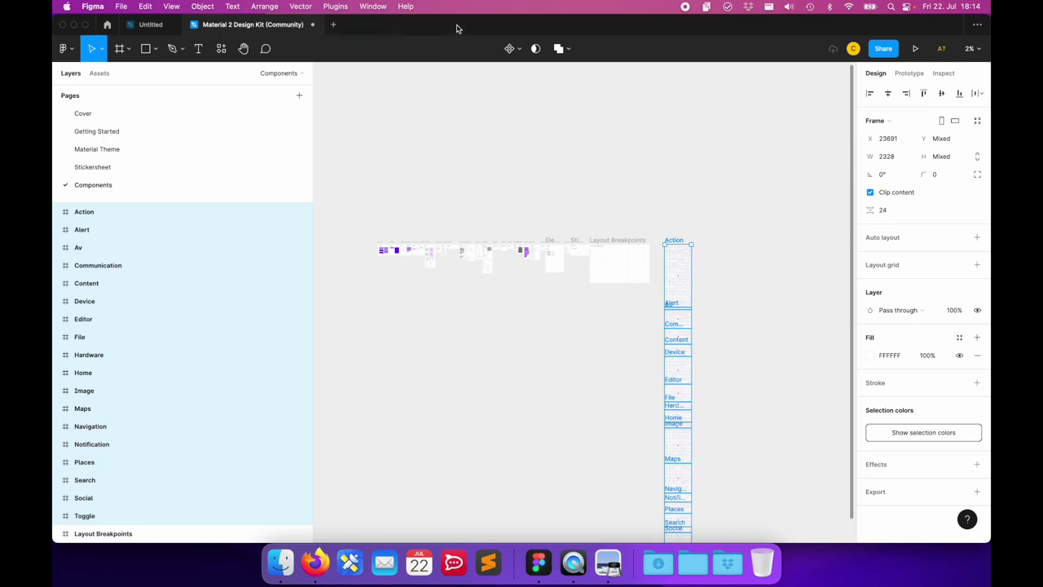
click(542, 211)
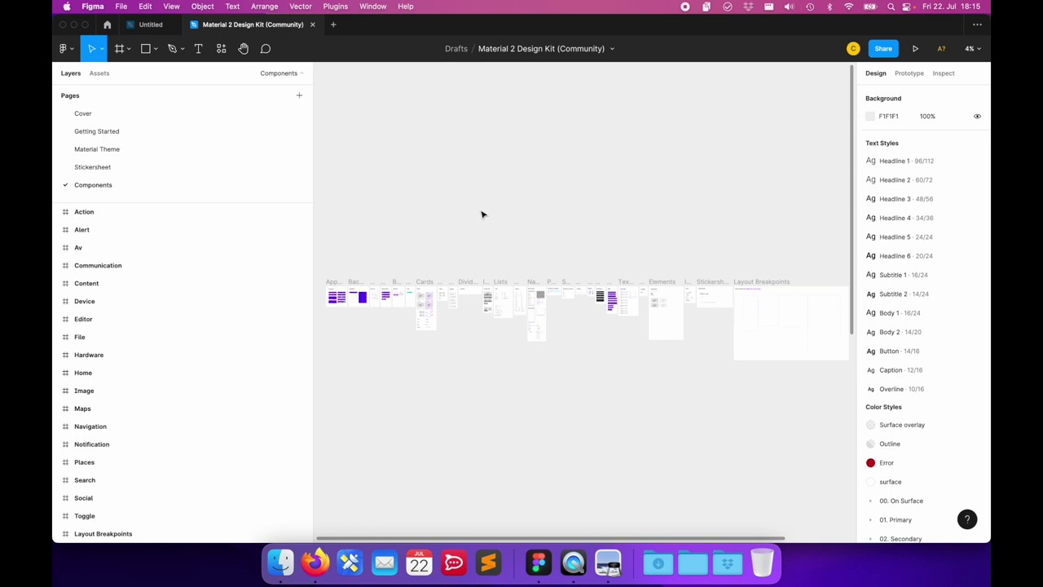
Step: Import New Mockup 2.png from the Dropbox stack onto the Figma canvas
click(727, 562)
drag(690, 415, 353, 199)
drag(352, 200, 333, 261)
Step: Position the mockup image just above the App bars frame
scroll(373, 254, up, 2)
scroll(373, 254, up, 2)
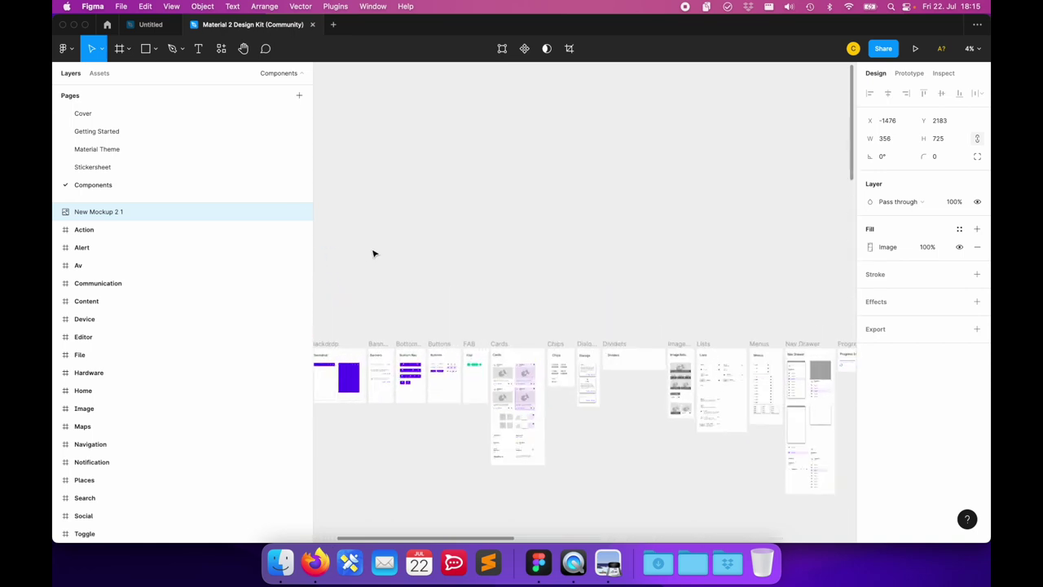
scroll(373, 253, up, 2)
scroll(373, 253, up, 2)
scroll(373, 253, up, 3)
scroll(373, 253, up, 3)
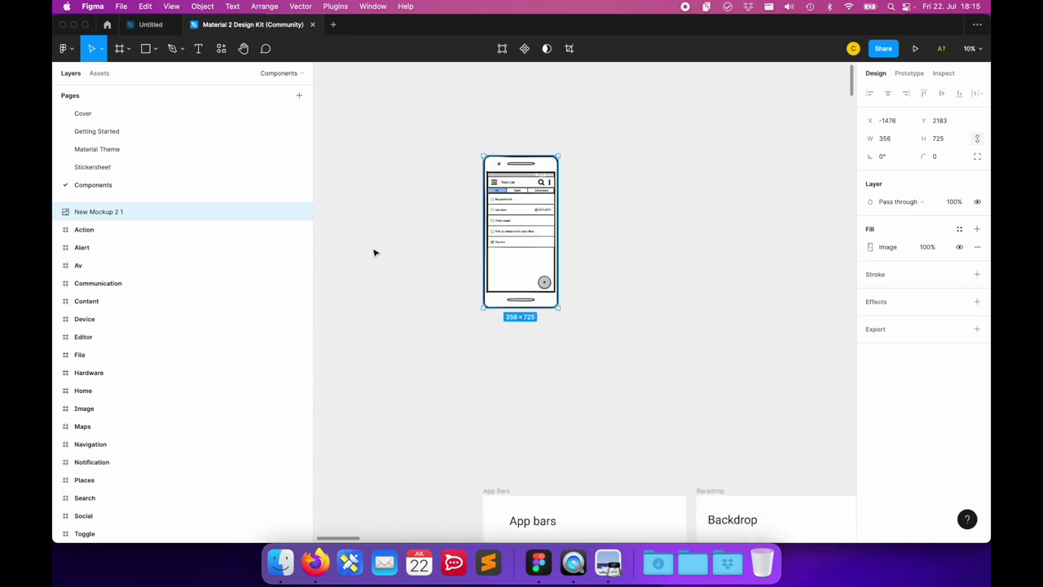
scroll(373, 253, right, 3)
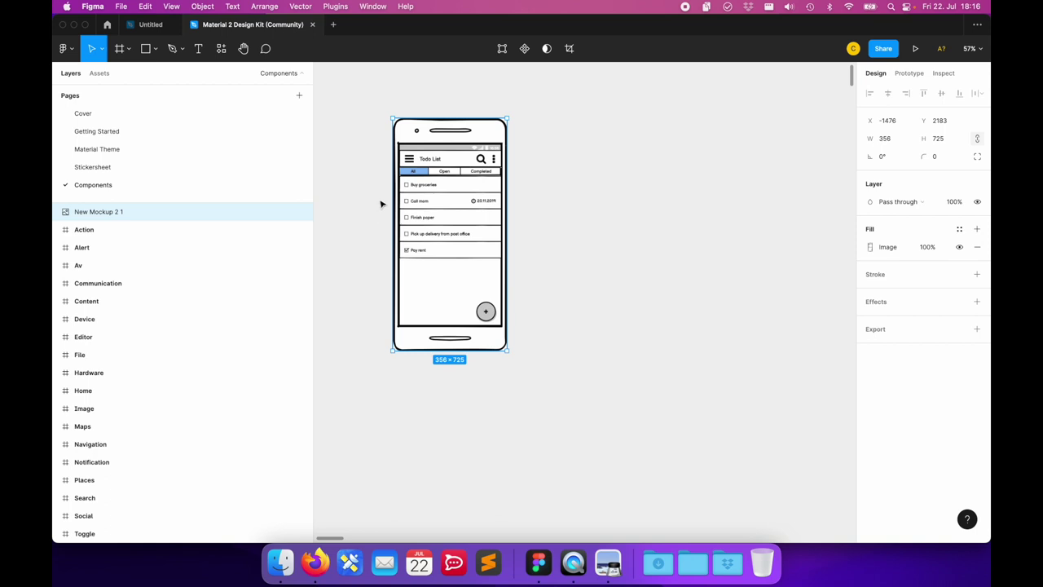
drag(438, 139, 440, 291)
scroll(559, 252, down, 3)
scroll(560, 252, down, 3)
scroll(559, 252, up, 5)
scroll(559, 252, down, 1)
scroll(559, 251, down, 3)
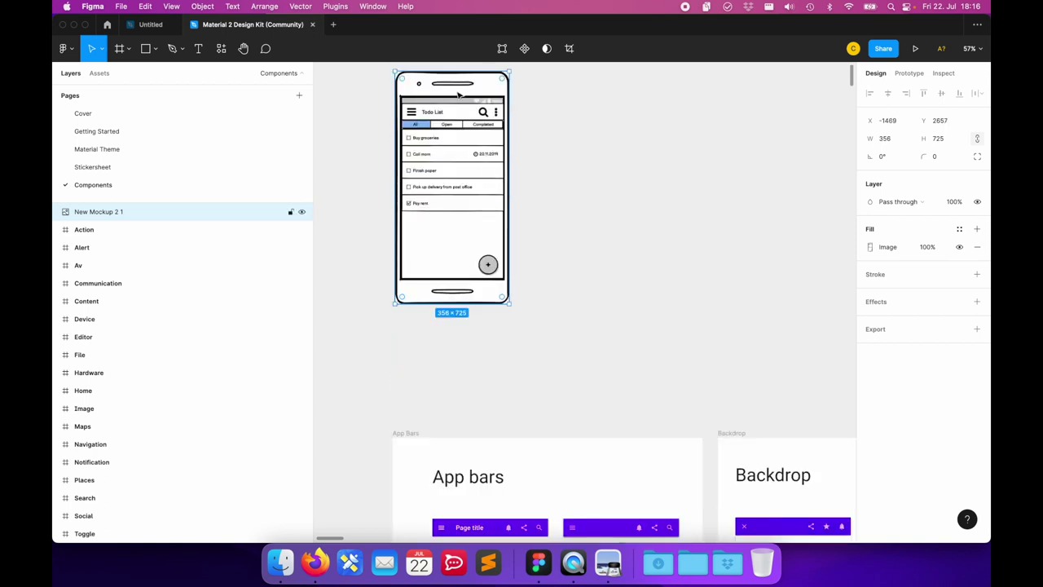
drag(481, 88, 482, 150)
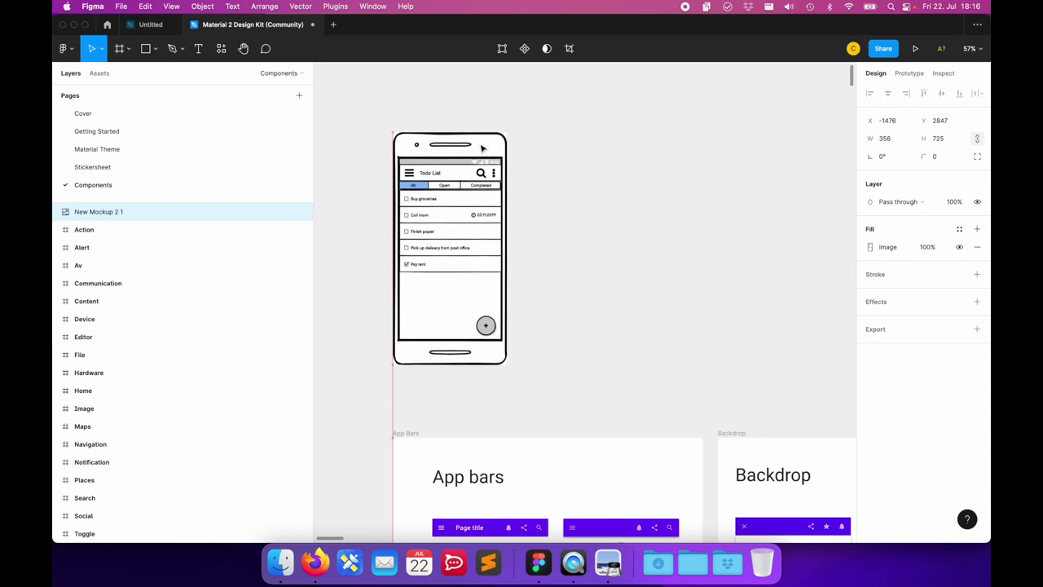
click(531, 295)
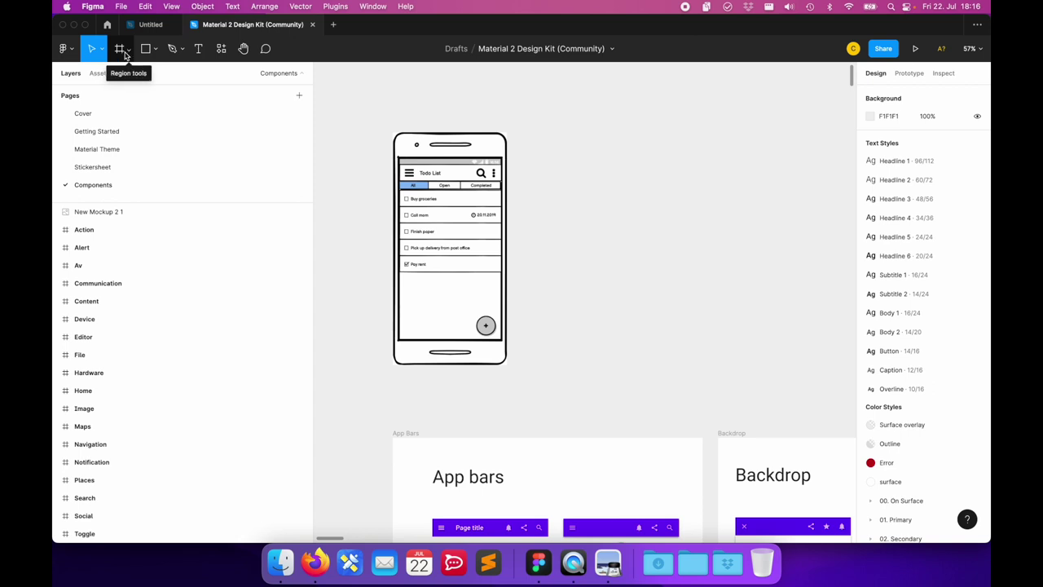
Step: Create a 360×640 Android Small frame and place it beside the mockup image
click(117, 51)
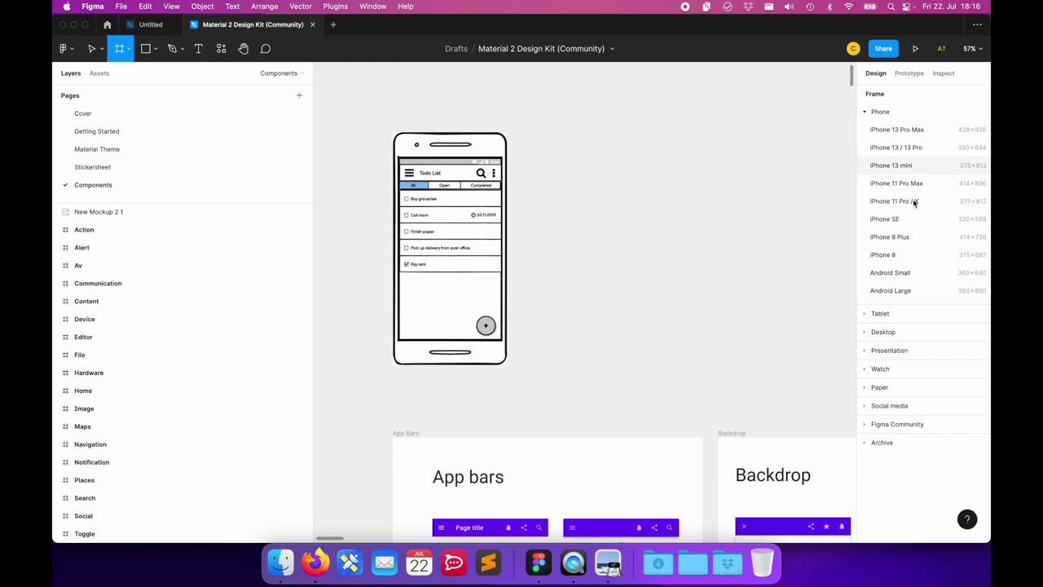
click(894, 275)
mouse_move(592, 344)
mouse_down()
mouse_move(624, 308)
mouse_move(592, 304)
mouse_up()
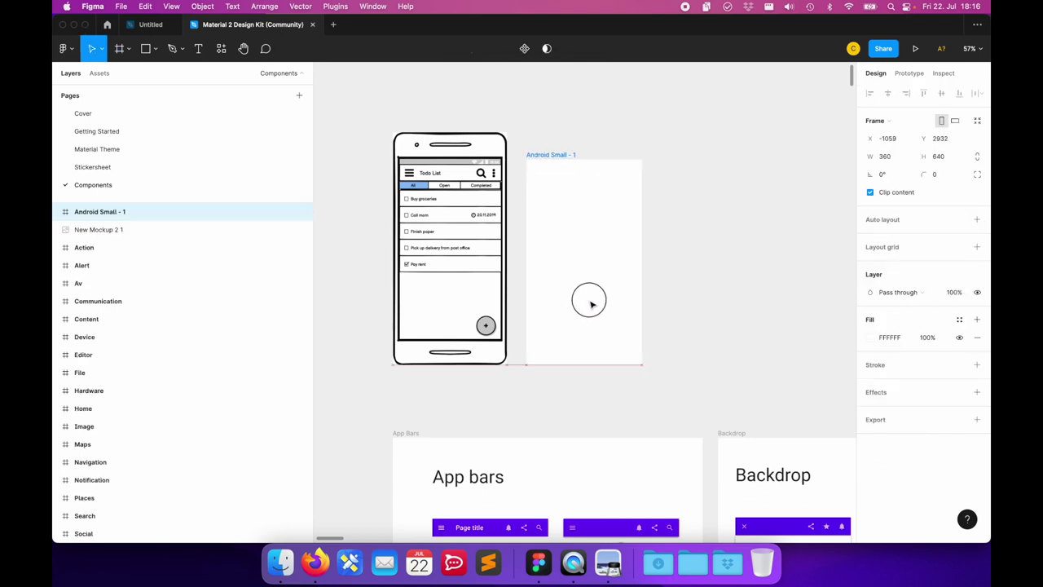
drag(592, 304, 591, 304)
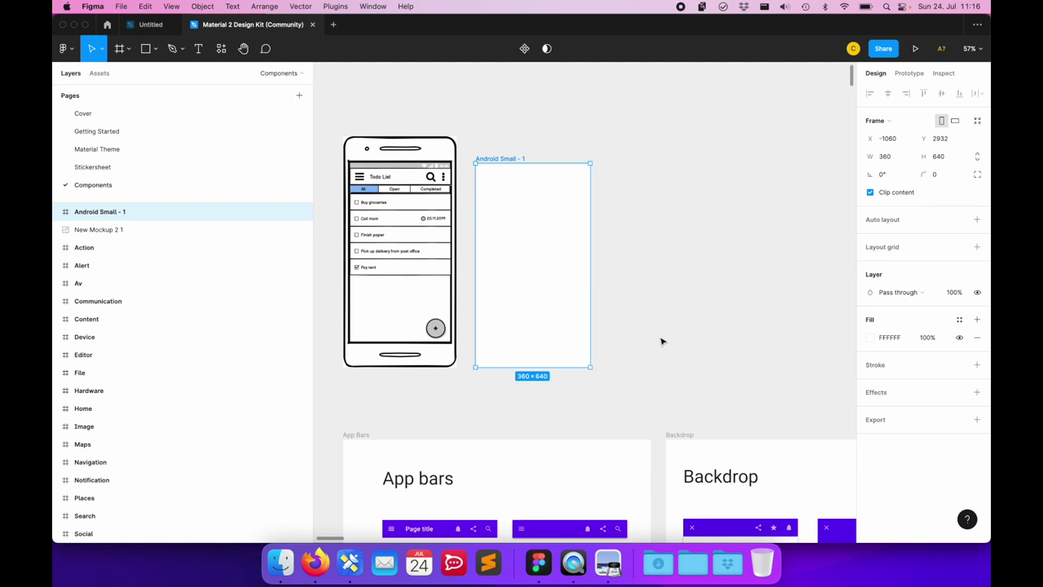
scroll(662, 342, down, 3)
scroll(662, 342, down, 3)
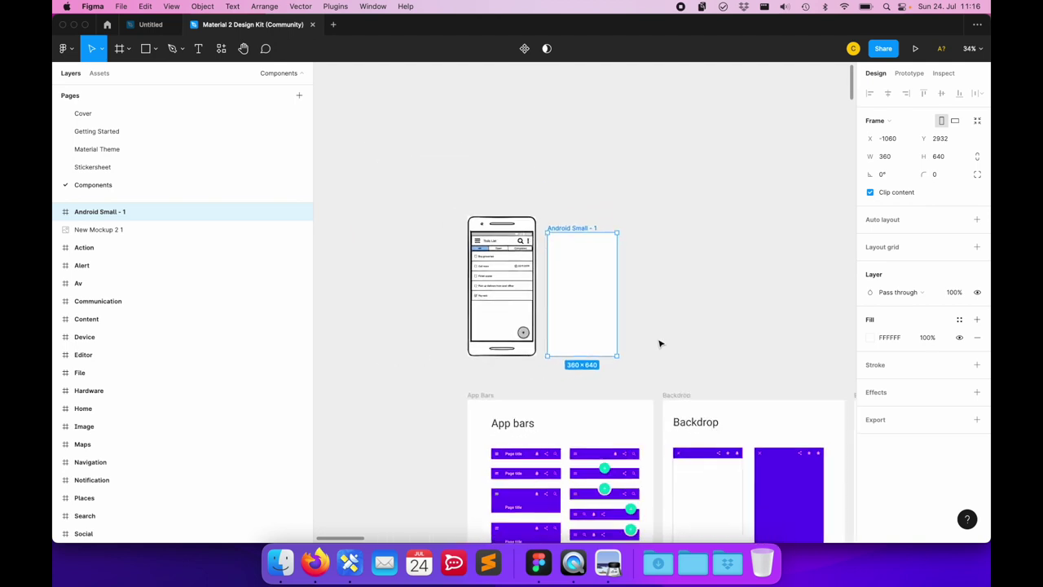
scroll(661, 343, down, 1)
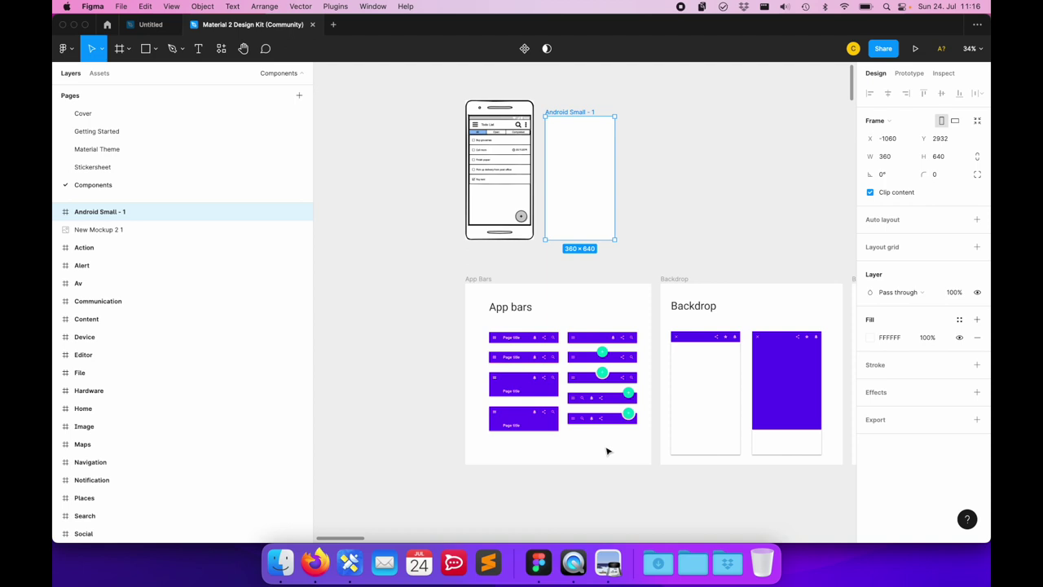
Step: Scroll past Banners, Lists, Tabs and Tooltips to the Elements frame and select the System bar
scroll(606, 451, right, 1)
scroll(607, 451, right, 2)
scroll(606, 451, right, 5)
scroll(607, 451, right, 1)
scroll(607, 450, right, 2)
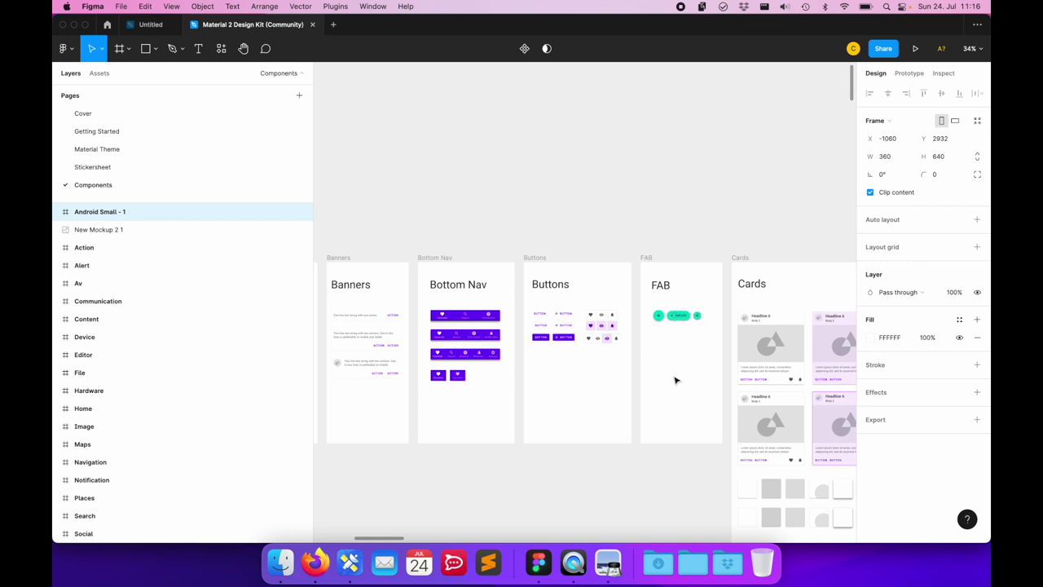
scroll(675, 380, right, 1)
scroll(675, 380, right, 5)
scroll(675, 379, right, 5)
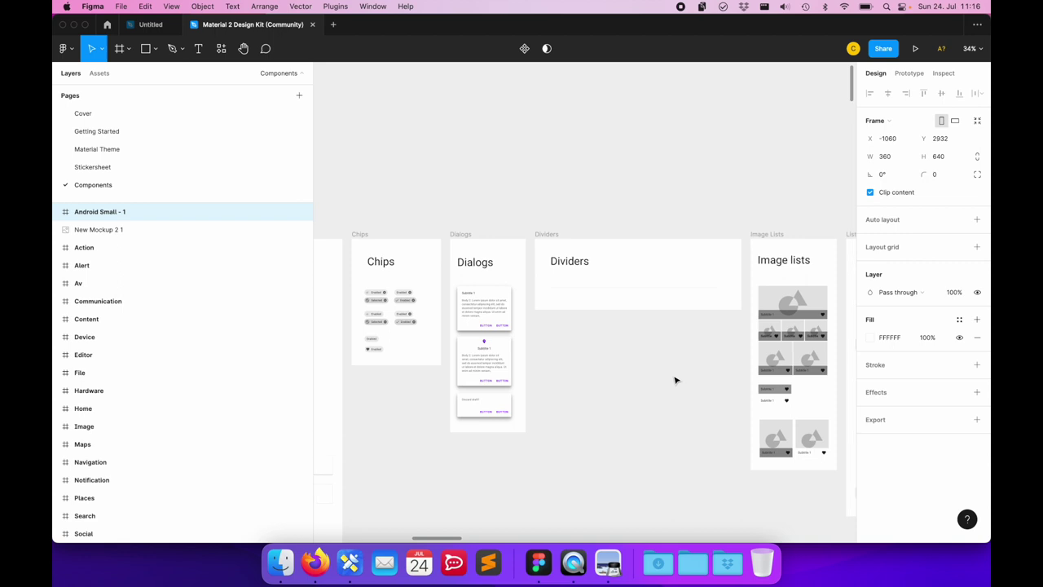
scroll(675, 379, right, 1)
scroll(675, 380, right, 2)
scroll(675, 380, right, 5)
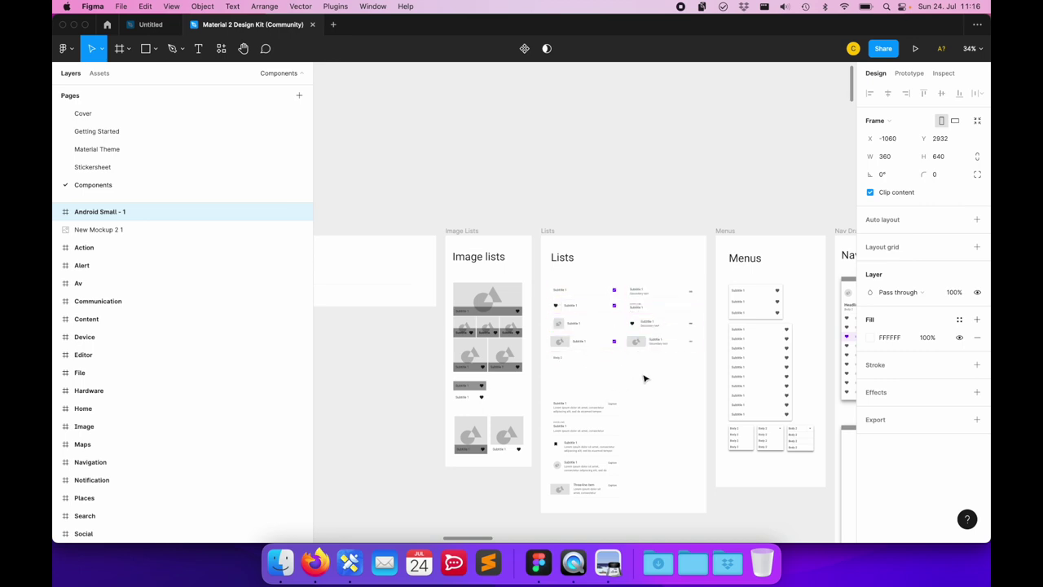
scroll(644, 379, right, 3)
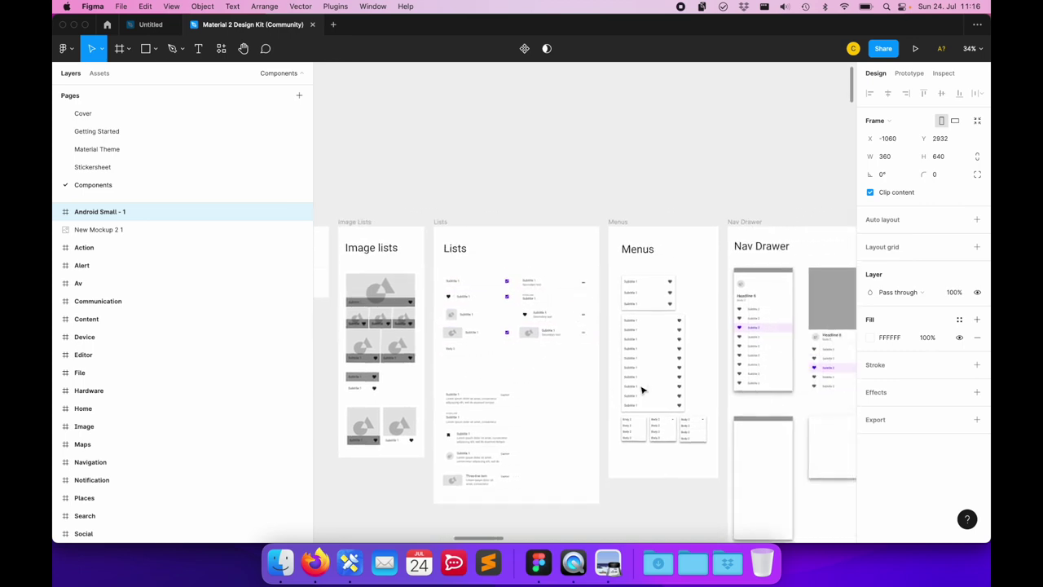
scroll(641, 390, right, 7)
scroll(641, 391, right, 1)
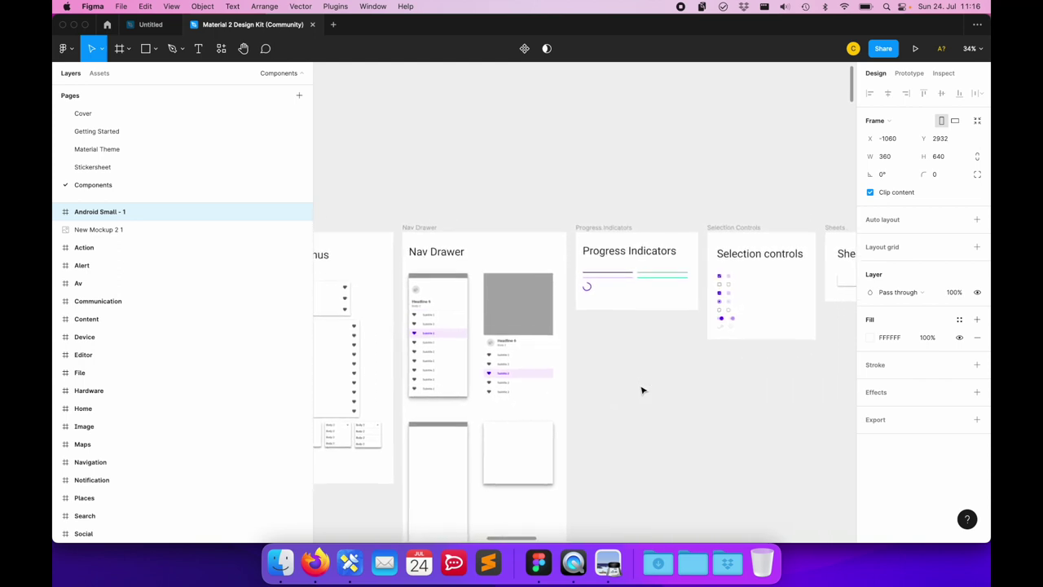
scroll(641, 390, right, 2)
scroll(641, 390, right, 12)
scroll(642, 390, right, 1)
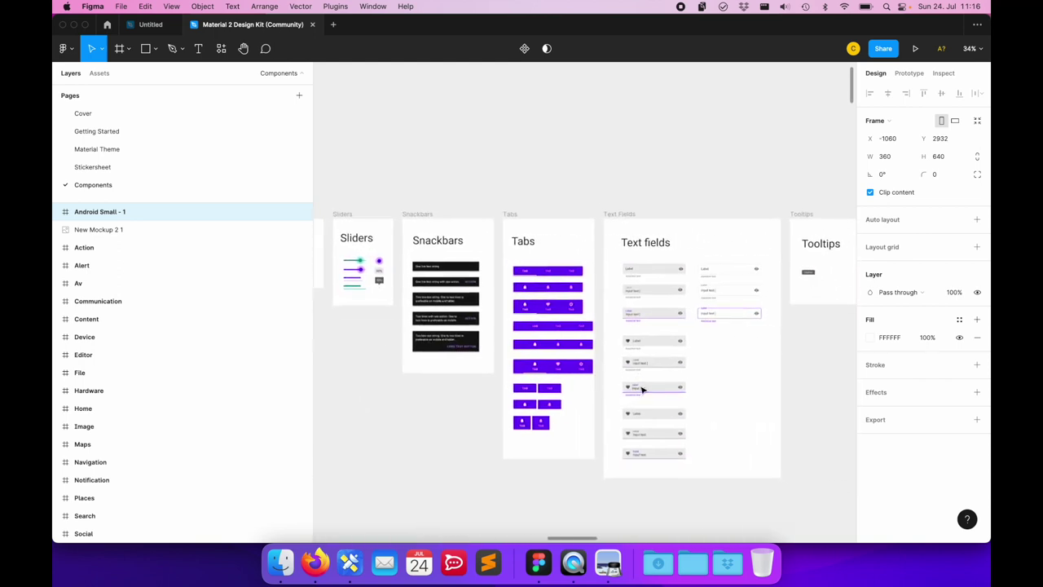
scroll(641, 390, down, 1)
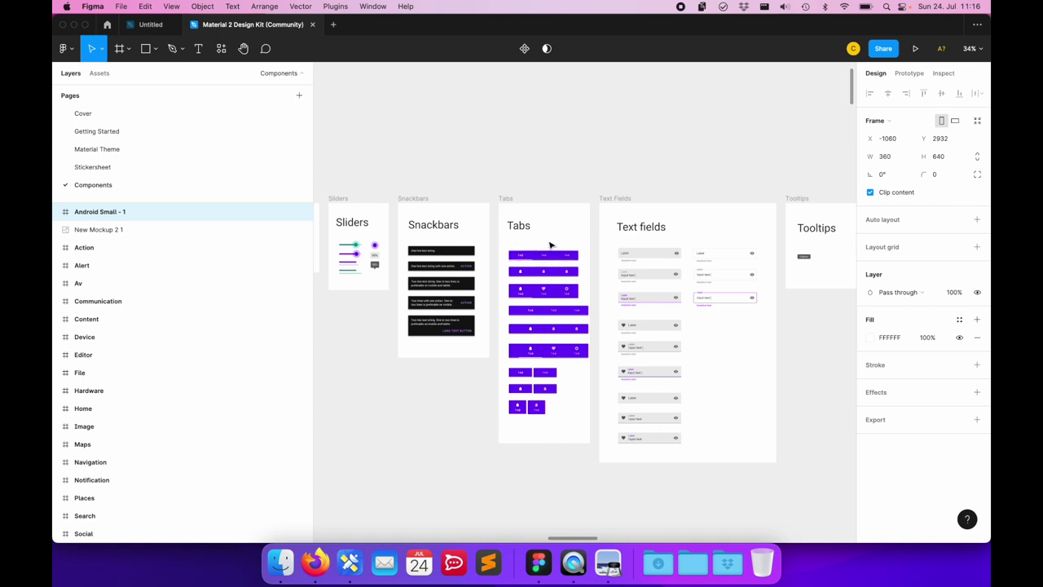
scroll(550, 244, right, 2)
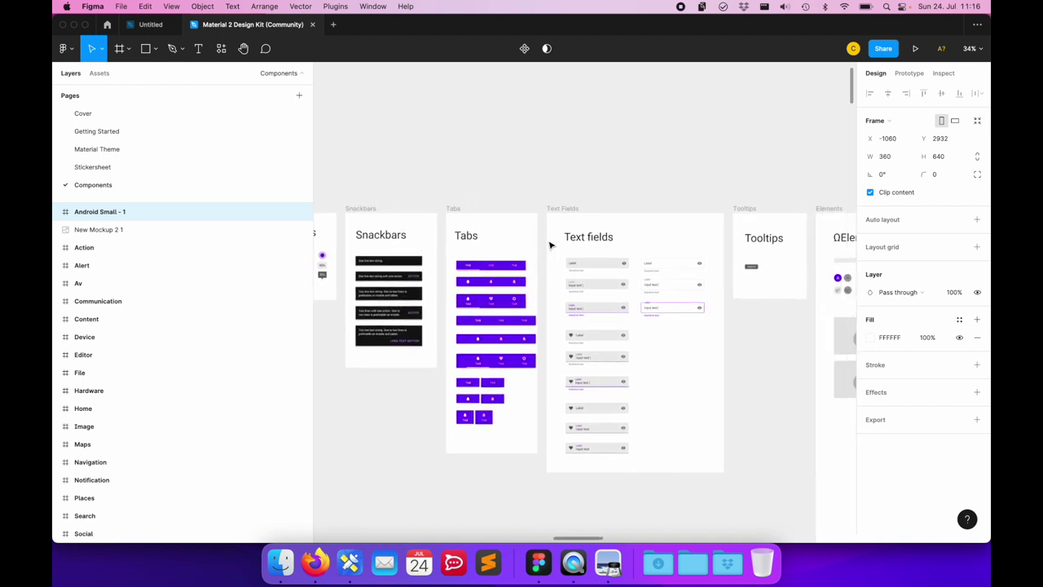
scroll(550, 245, right, 4)
scroll(550, 244, right, 1)
scroll(550, 245, right, 2)
scroll(550, 245, right, 1)
scroll(550, 245, down, 1)
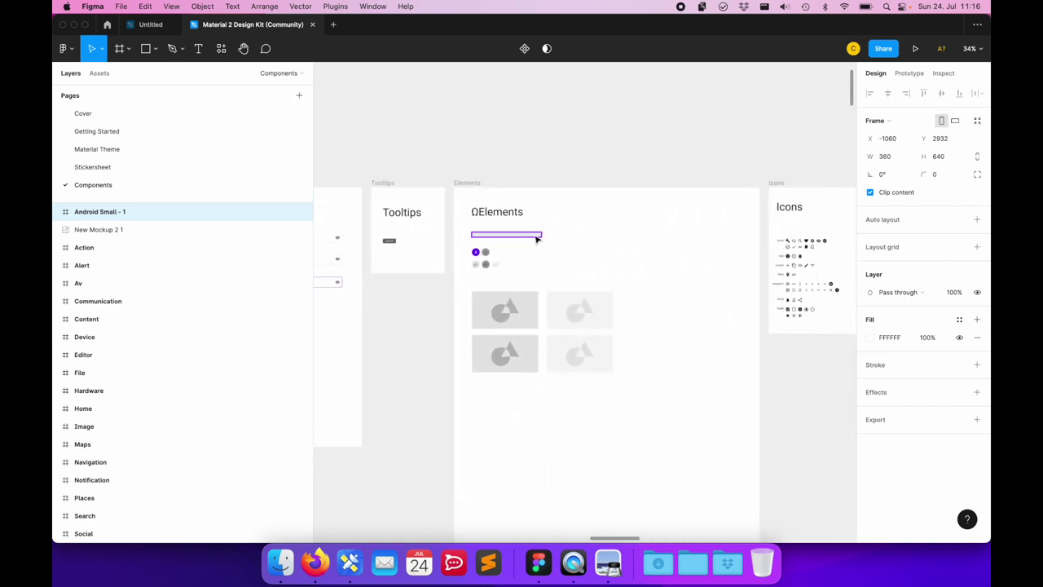
click(519, 239)
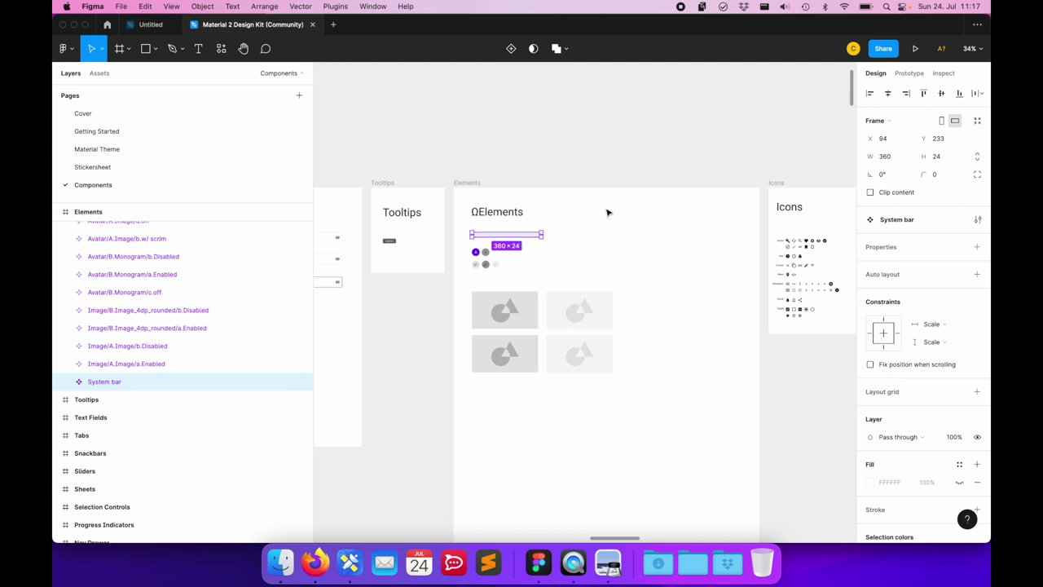
Step: Scroll the canvas back left to the empty Android Small - 1 frame
scroll(606, 213, left, 10)
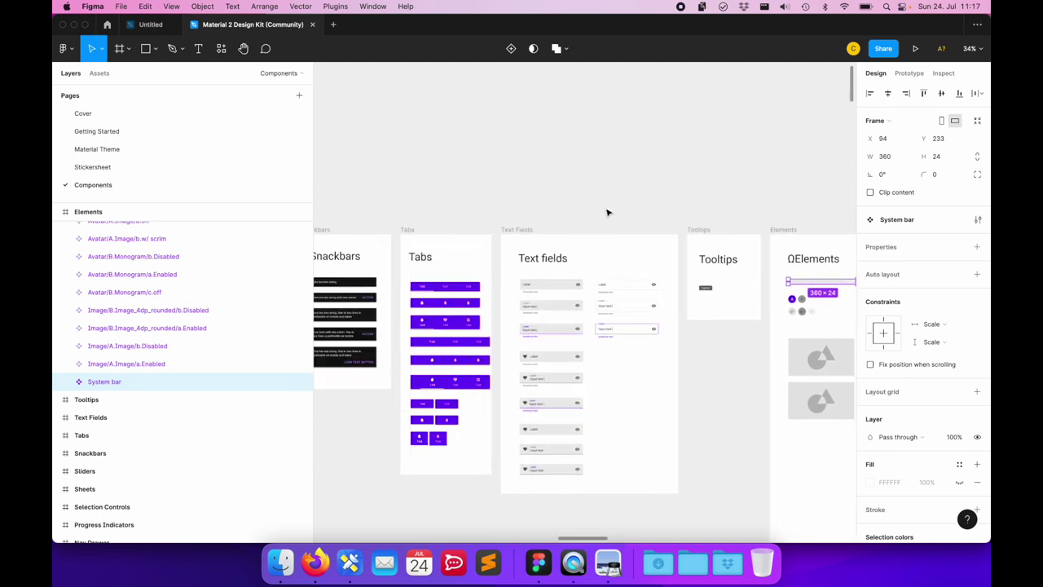
scroll(606, 213, left, 10)
scroll(606, 213, left, 10)
scroll(607, 213, left, 10)
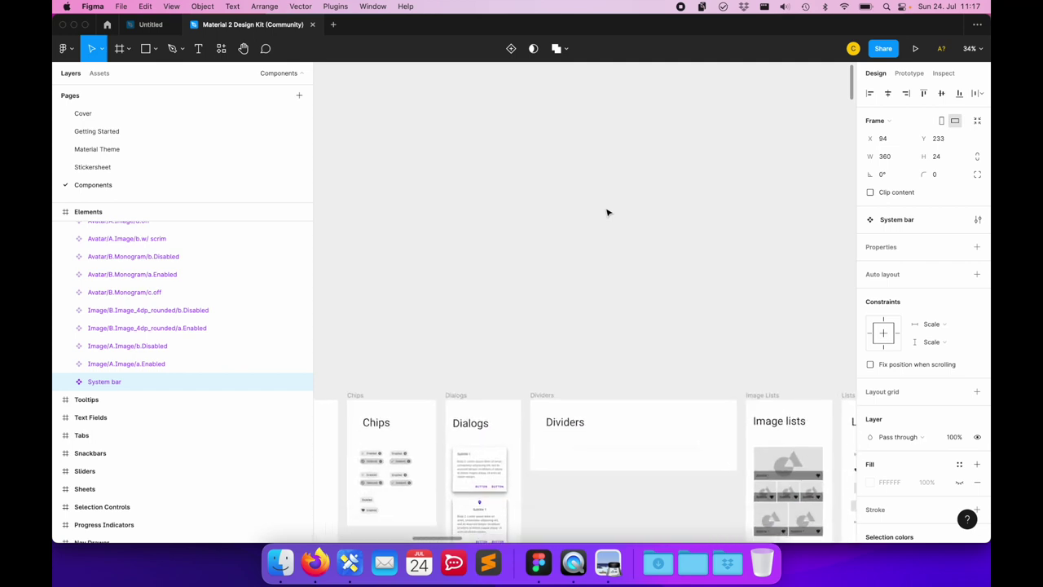
scroll(606, 213, left, 10)
scroll(606, 213, left, 10)
scroll(606, 213, left, 2)
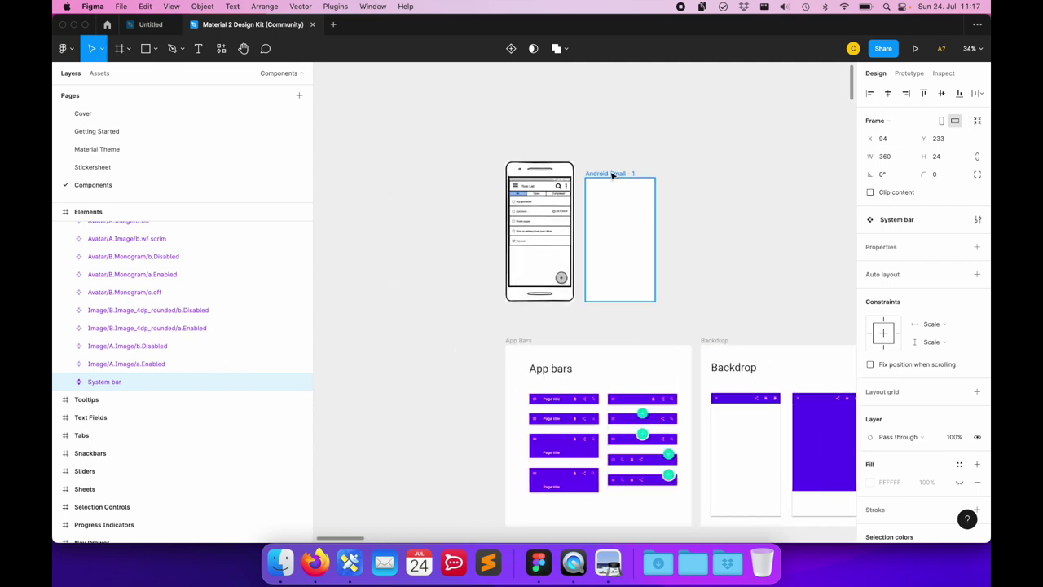
Step: Paste the 360×24 System bar into Android Small - 1 at X 0, Y 0
click(603, 215)
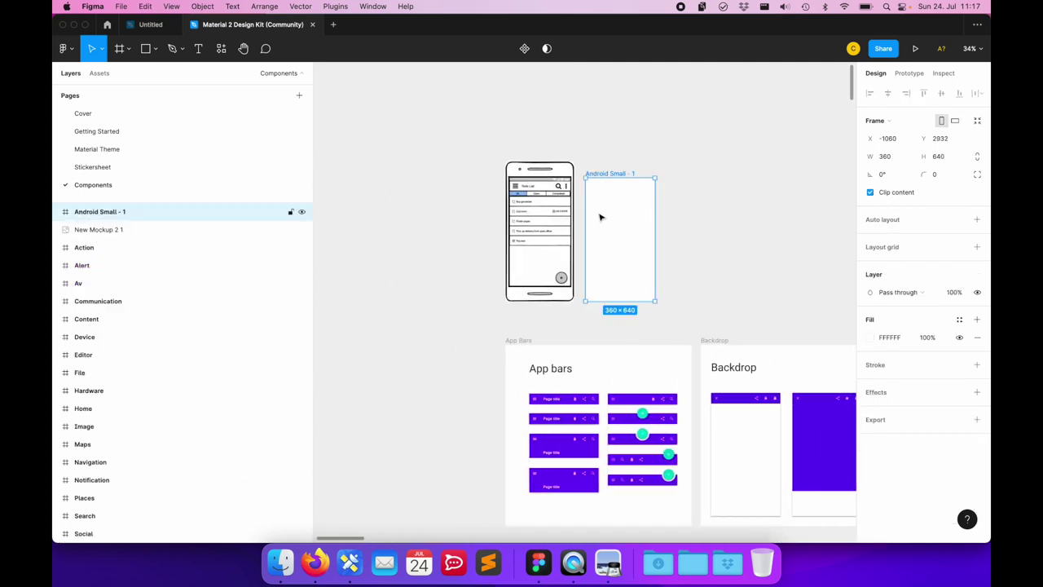
key(super+v)
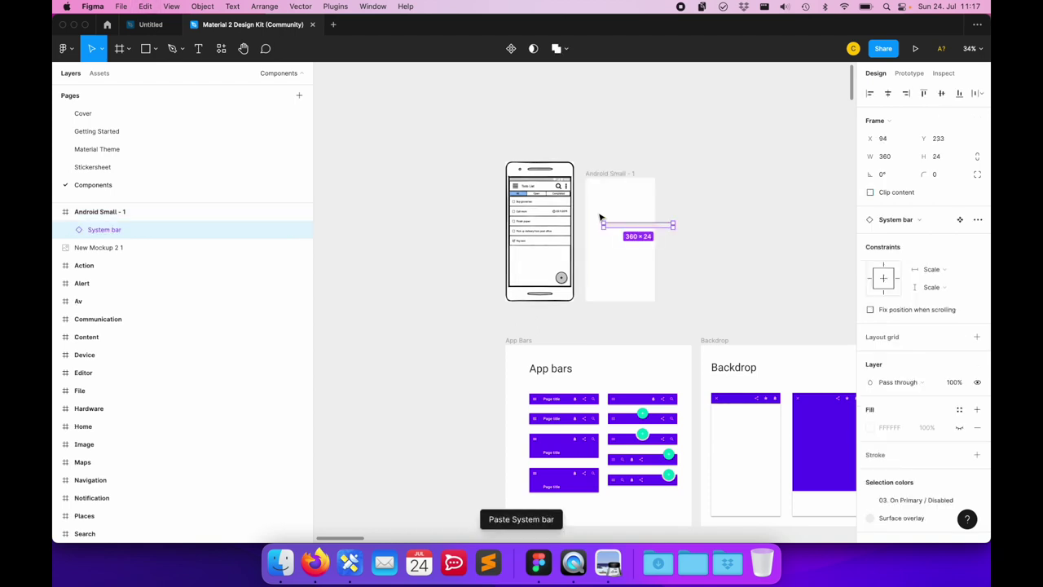
drag(616, 229, 599, 186)
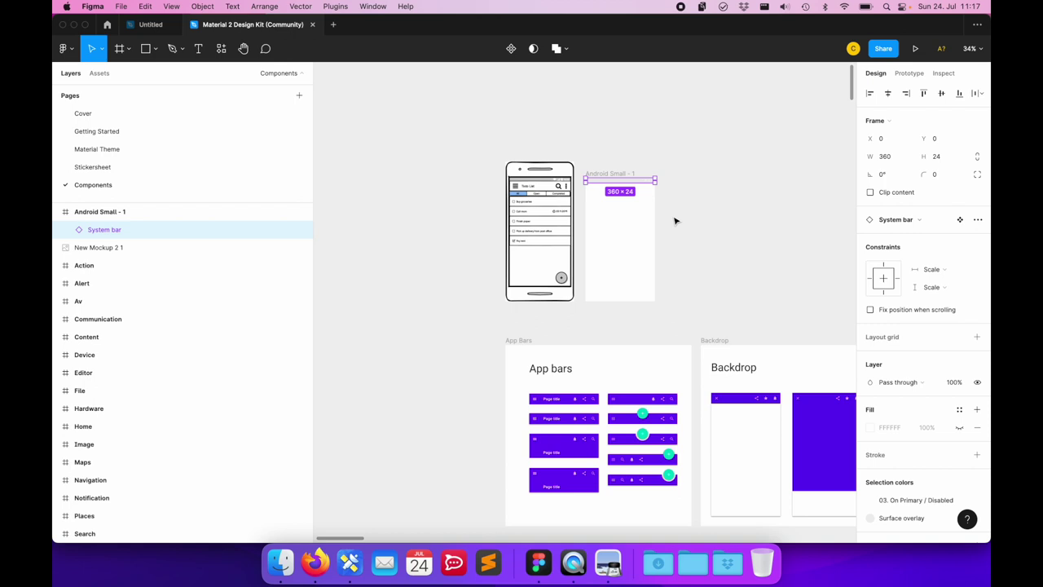
scroll(675, 220, down, 3)
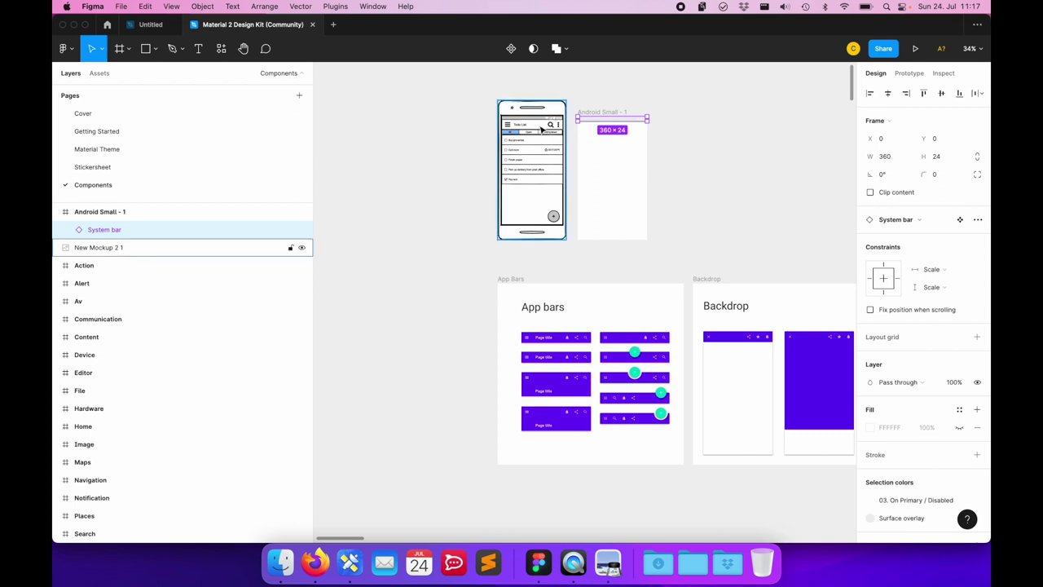
scroll(561, 307, up, 2)
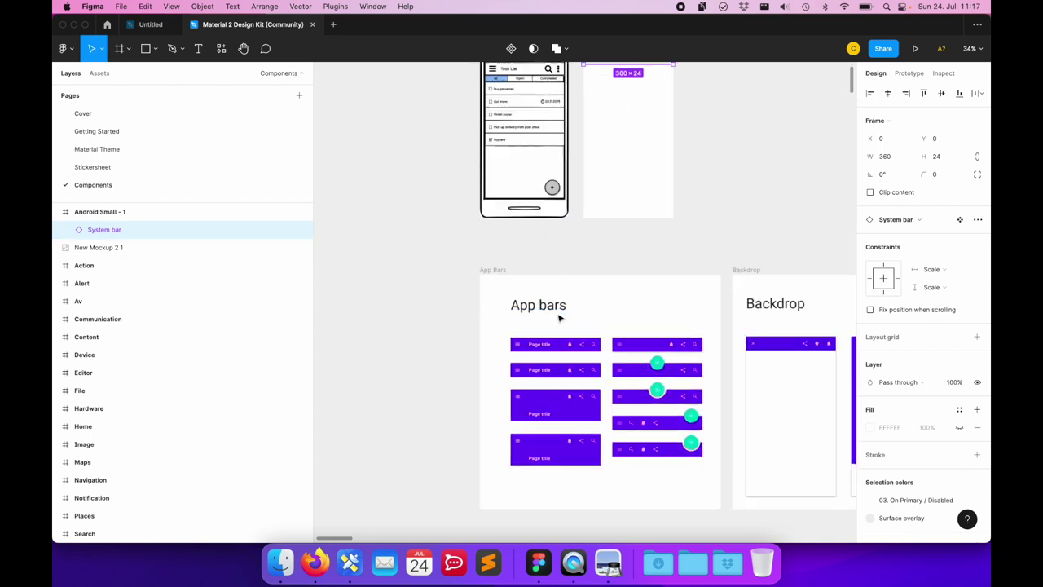
Step: Filter the kit's component assets by 'app bar' to list the top and bottom app bars
scroll(561, 310, up, 2)
scroll(560, 315, up, 1)
scroll(560, 318, down, 2)
scroll(559, 317, right, 2)
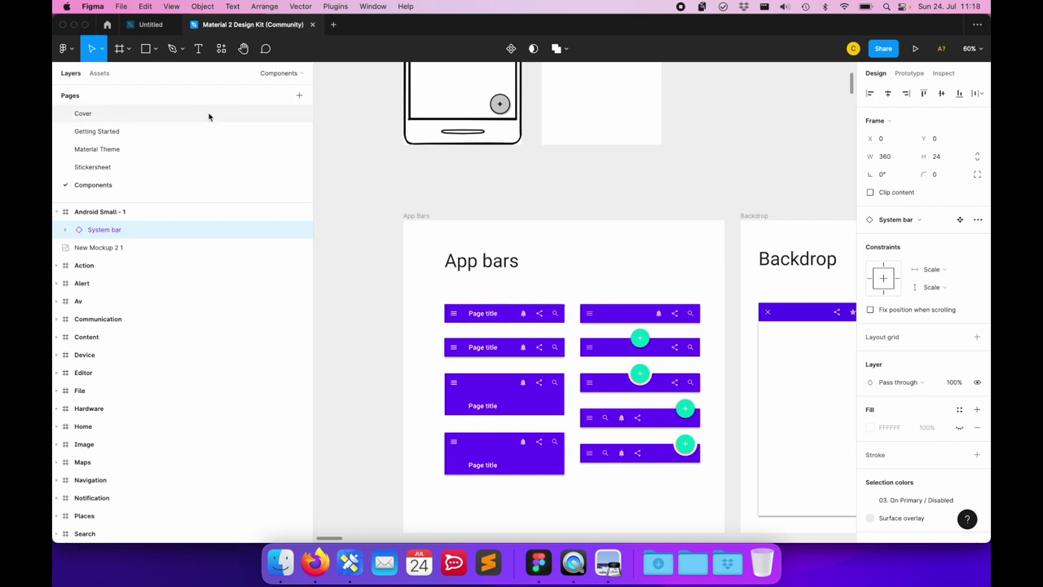
mouse_move(99, 220)
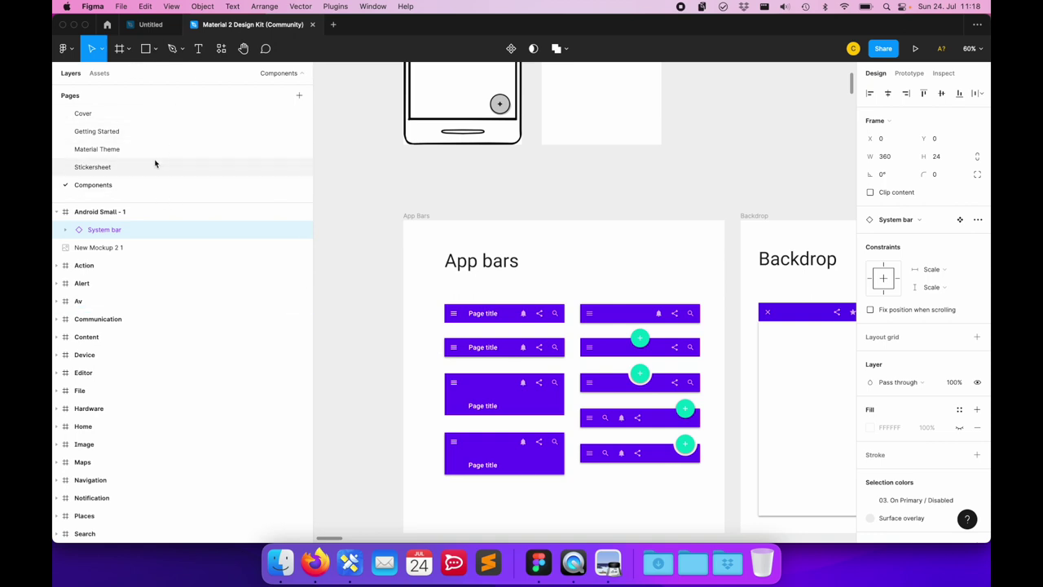
click(100, 74)
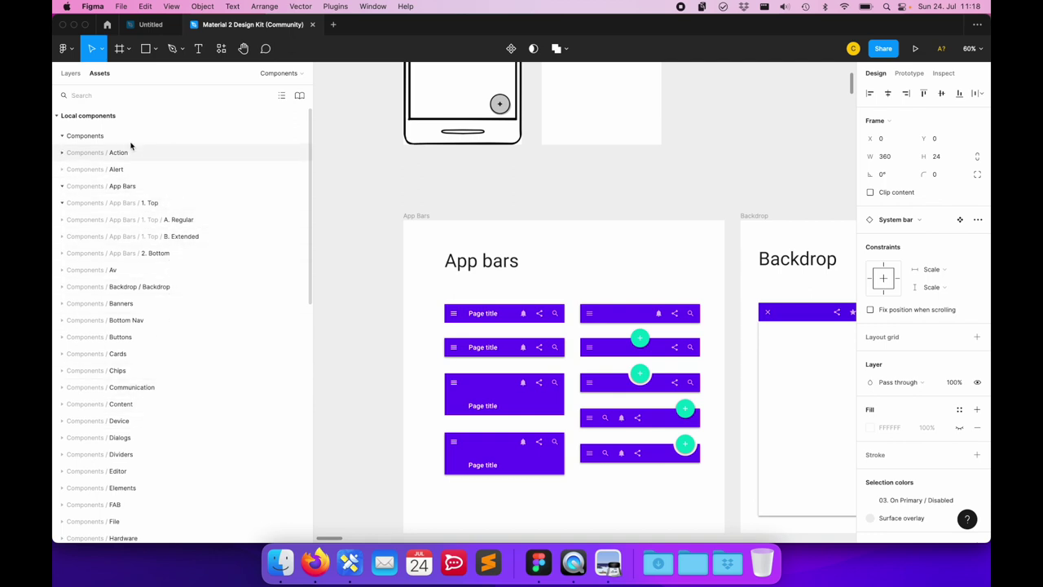
click(95, 96)
text(app bar)
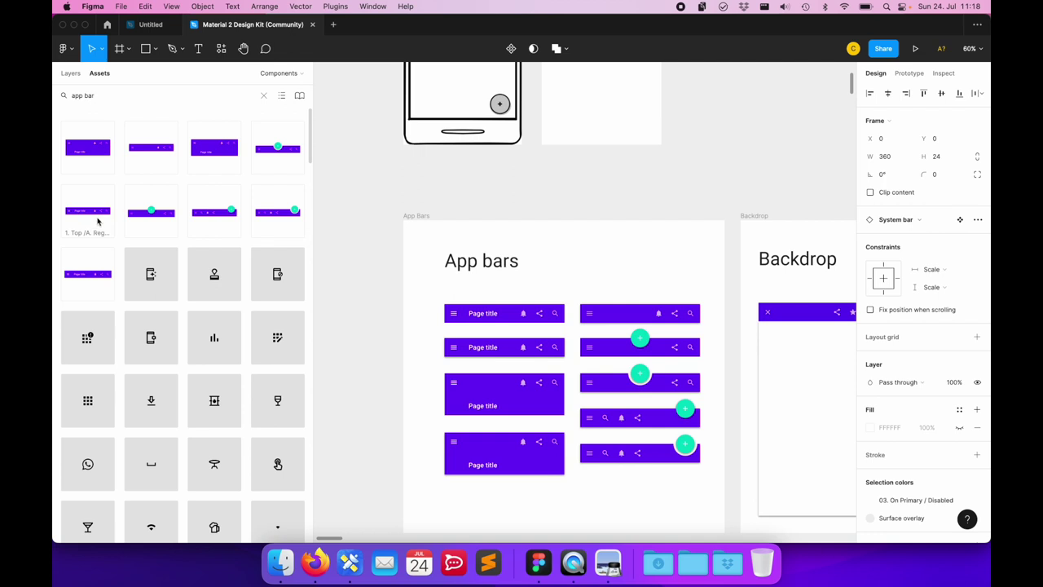
scroll(416, 181, up, 2)
scroll(416, 181, up, 5)
scroll(416, 181, down, 3)
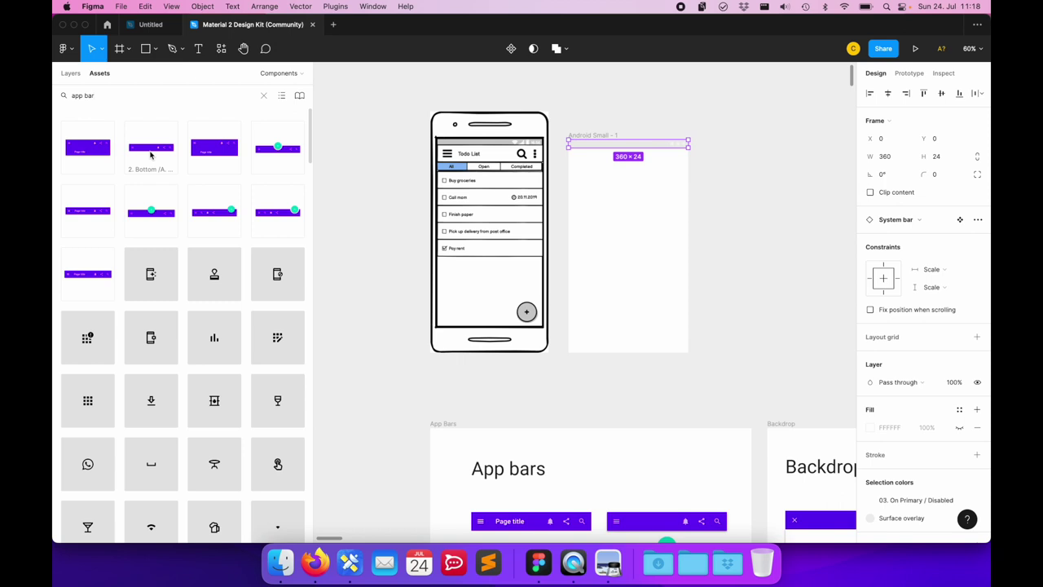
Step: Drop a top app bar into the Android frame, then delete that wrong variant
drag(151, 154, 604, 184)
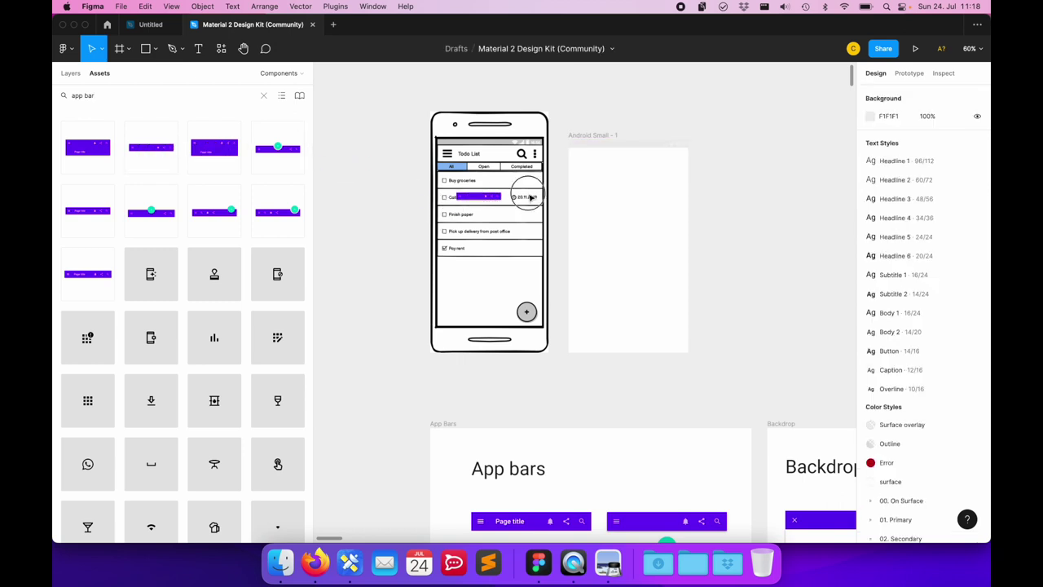
drag(604, 184, 613, 163)
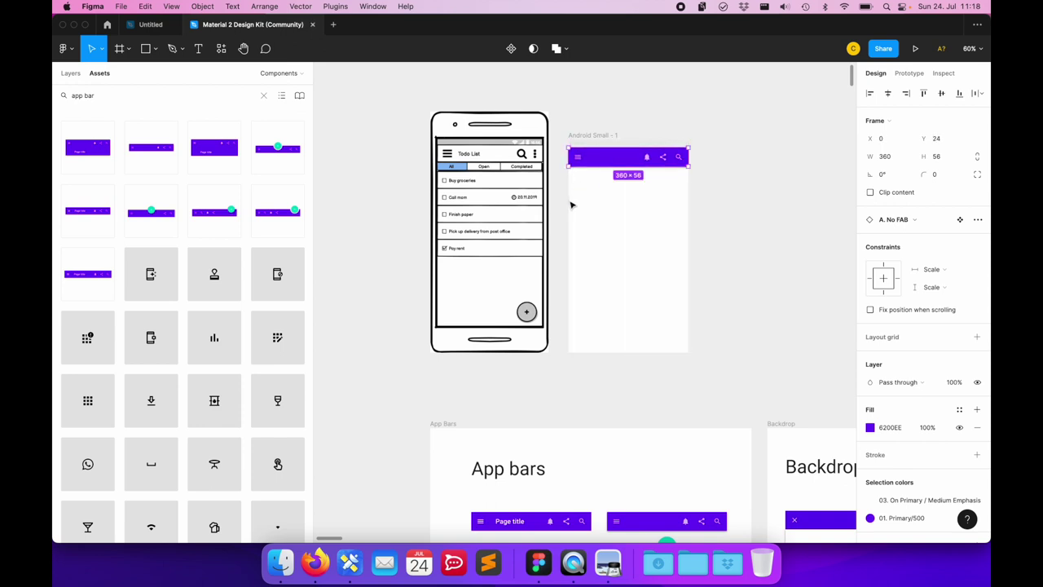
click(807, 208)
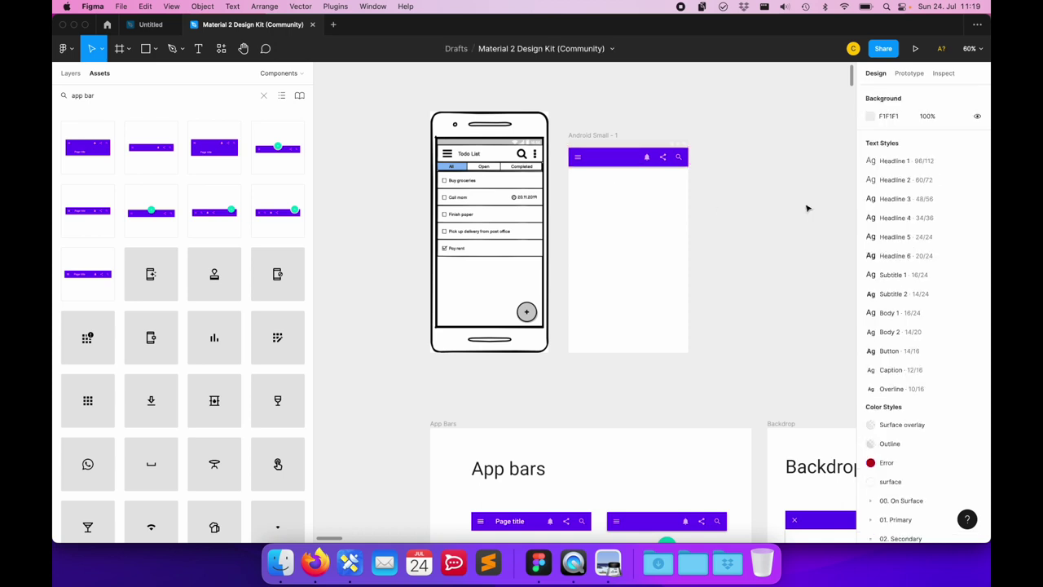
click(613, 163)
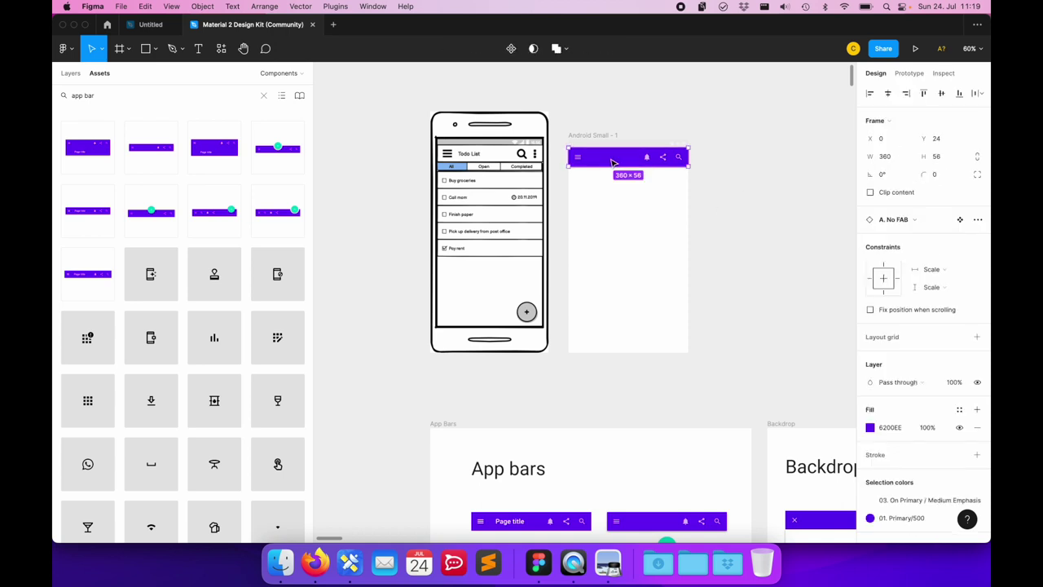
key(Delete)
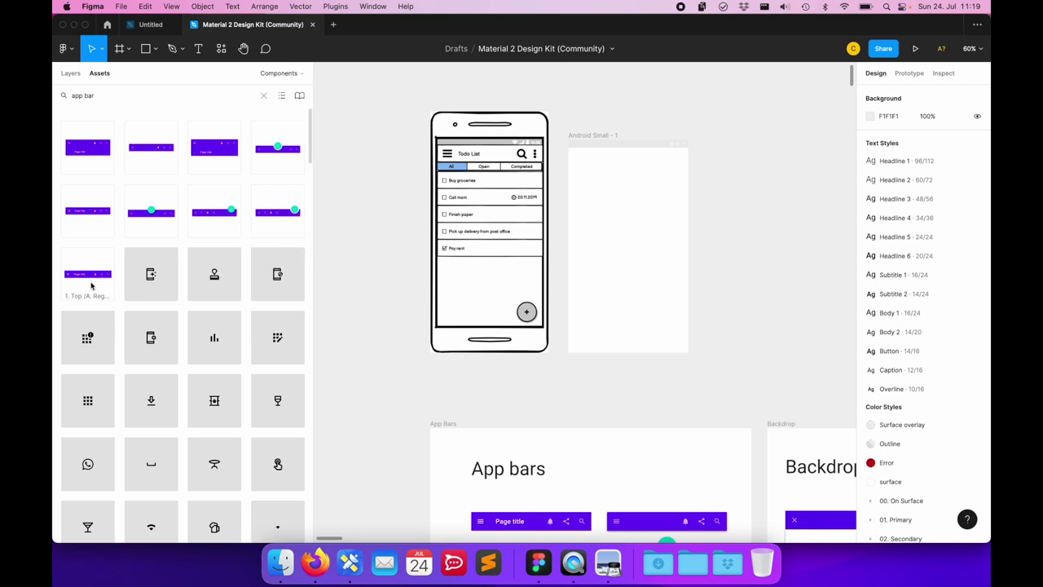
Step: Place the flat 'Page title' app bar at X 0, Y 24 and select it in Layers
mouse_move(85, 277)
mouse_down()
mouse_move(629, 176)
mouse_move(629, 161)
mouse_up()
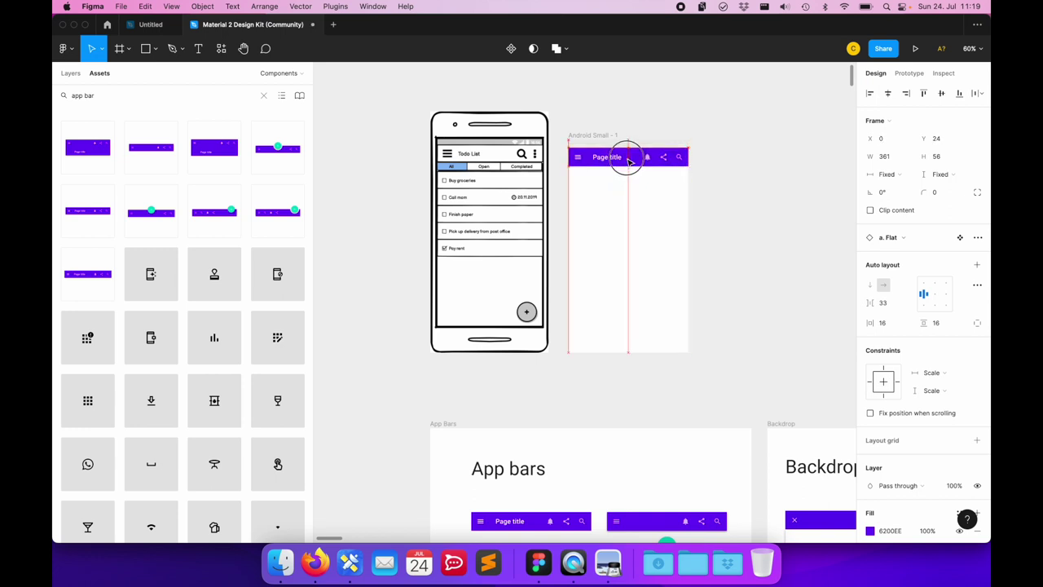
click(652, 95)
click(70, 73)
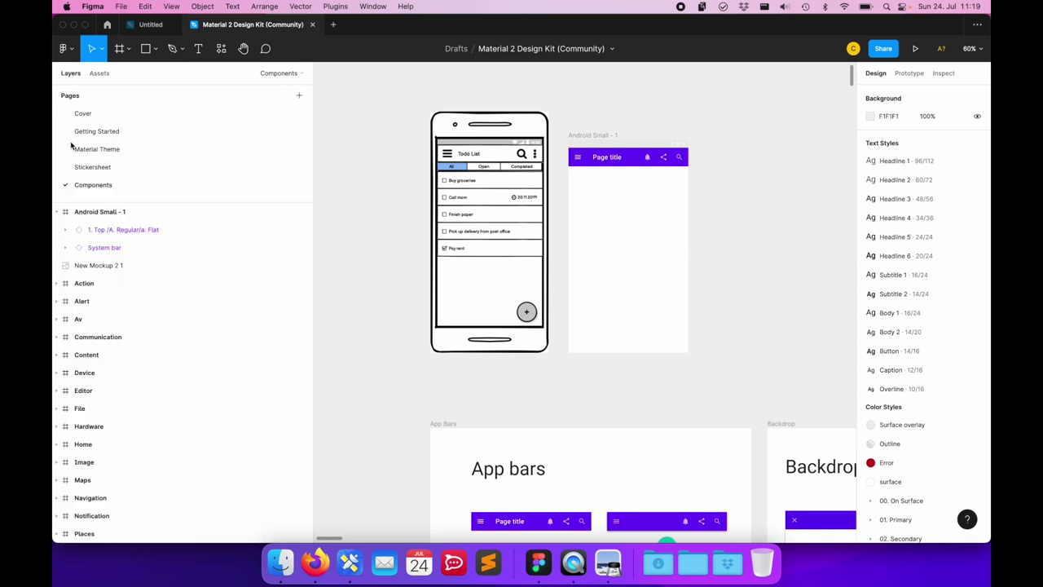
click(129, 234)
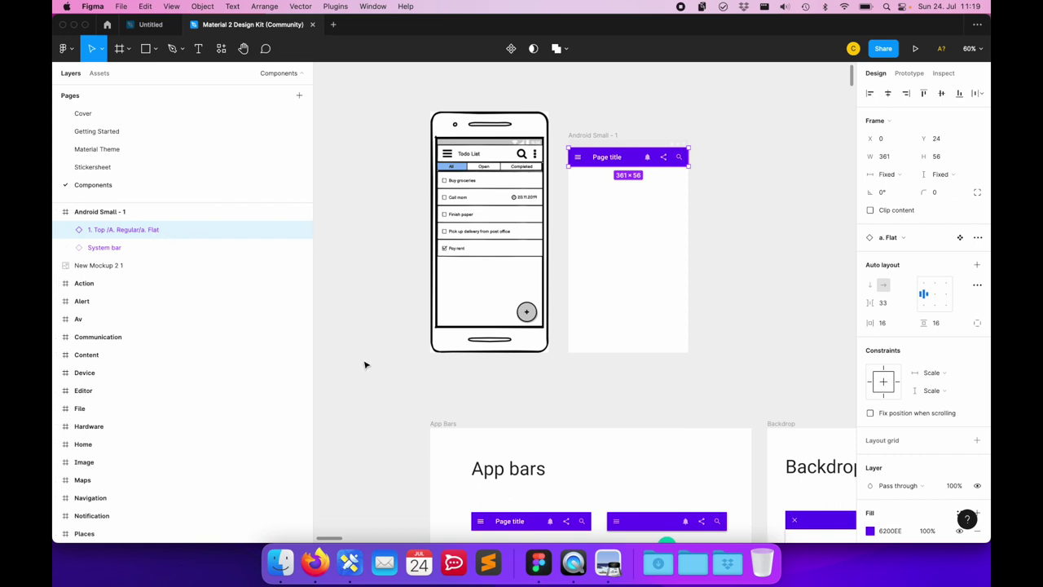
click(99, 73)
Step: Replace the assets search with 'ta', then clear the search field
double_click(101, 97)
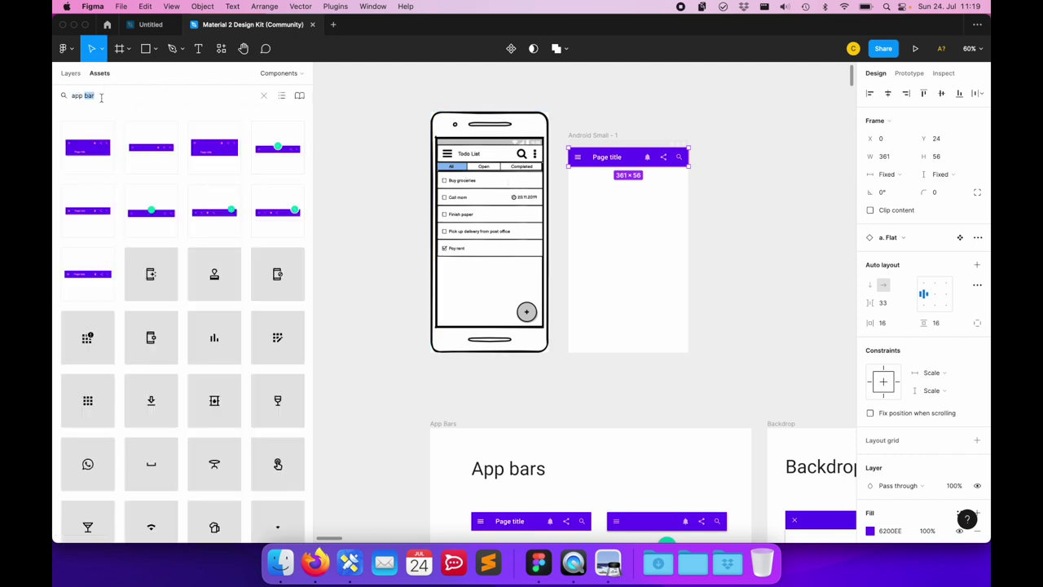
triple_click(101, 97)
text(tabs)
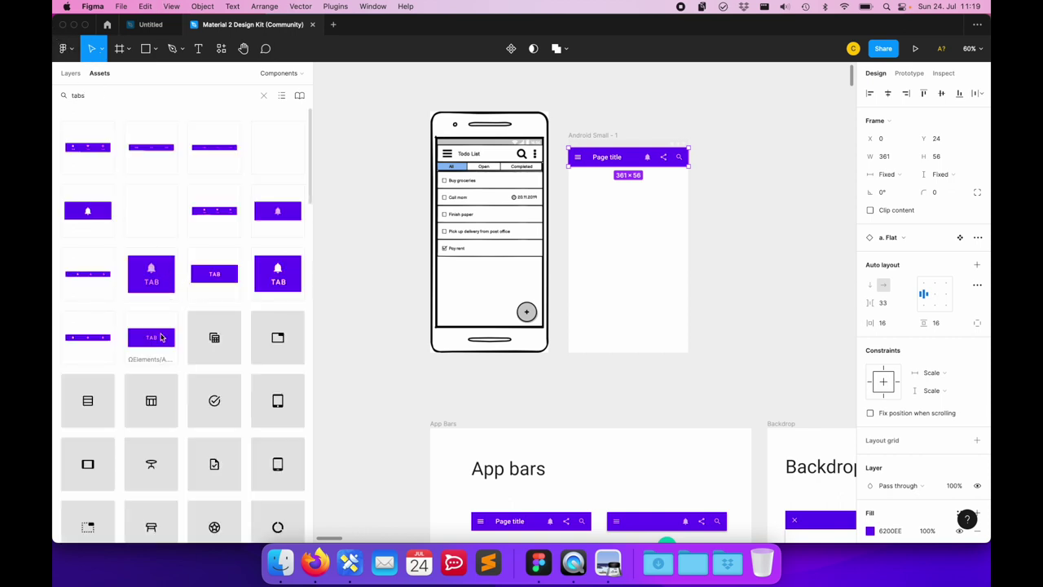
double_click(78, 97)
key(BackSpace)
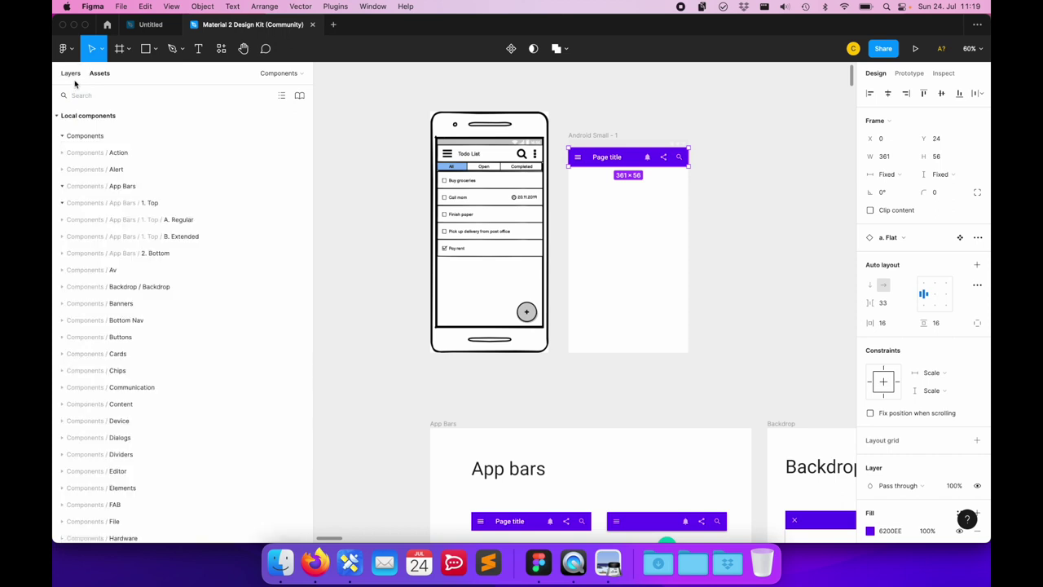
Step: In Layers view, find the Tabs frame and select the '1. Fixed/A. Text' tab bar
click(78, 77)
scroll(392, 416, right, 5)
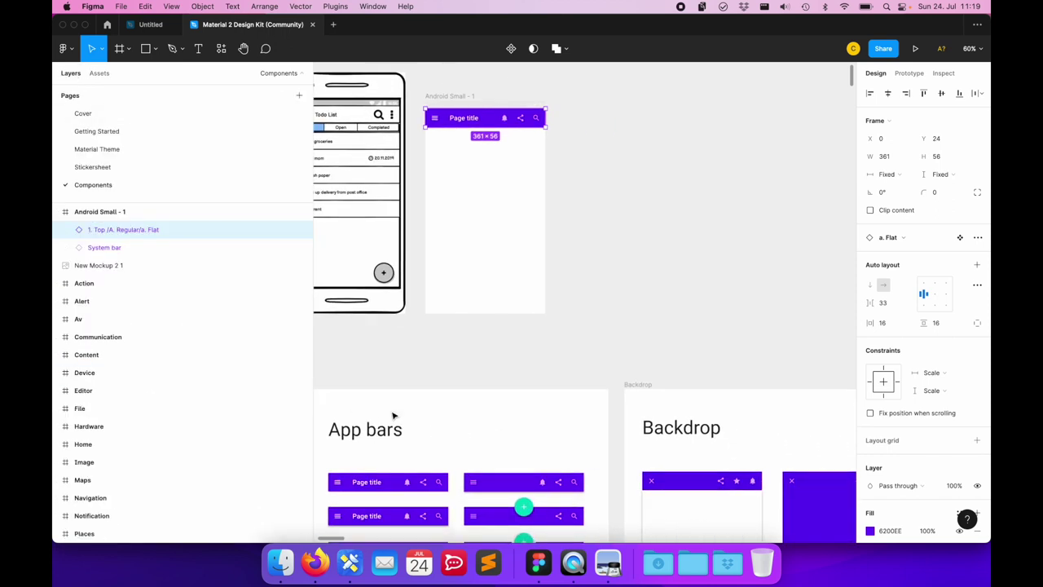
scroll(392, 415, right, 5)
scroll(392, 416, right, 3)
scroll(392, 416, down, 5)
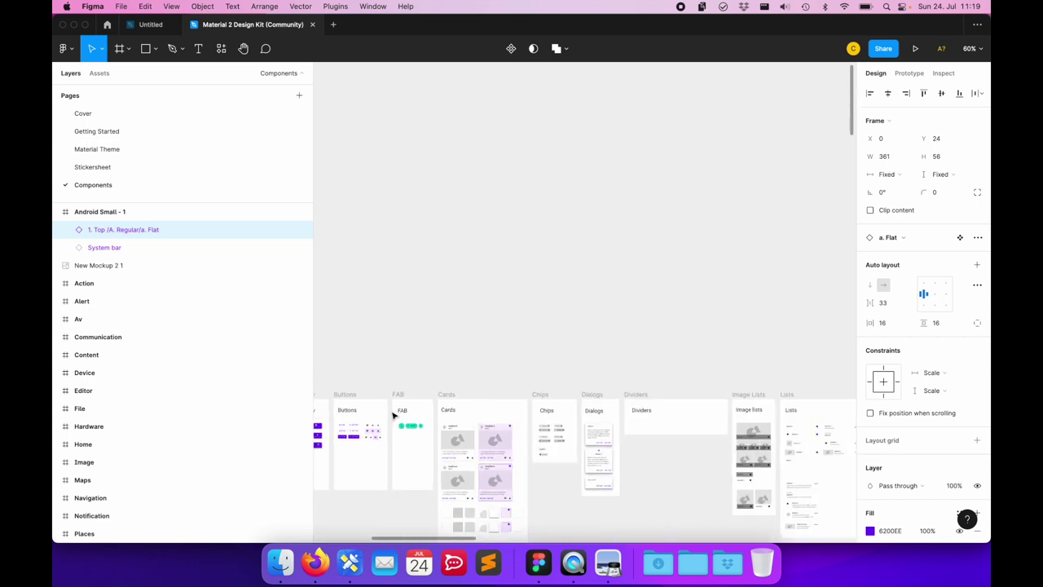
scroll(392, 416, down, 2)
scroll(392, 416, right, 5)
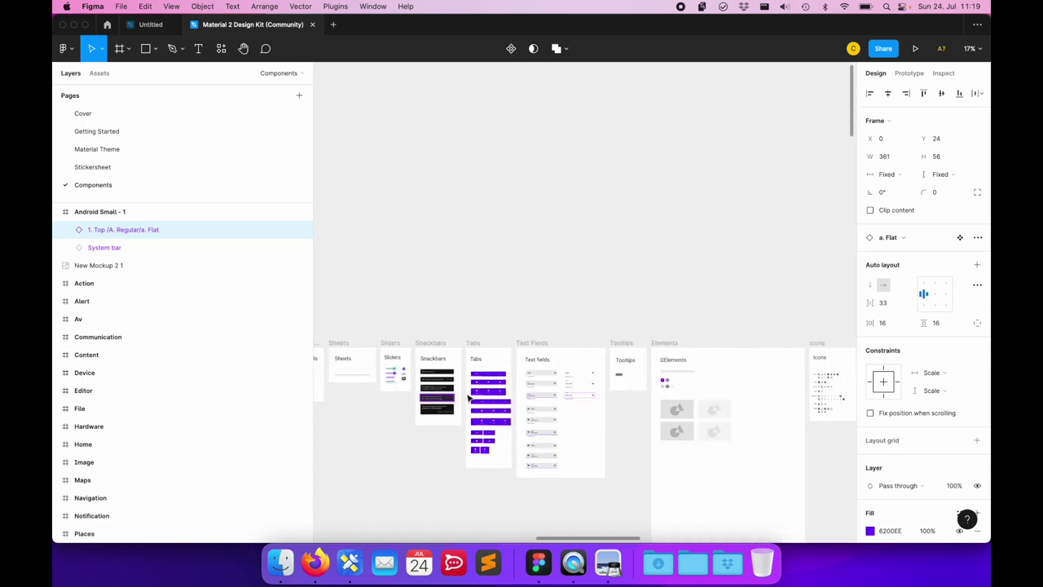
scroll(493, 396, up, 10)
scroll(493, 396, down, 1)
scroll(493, 396, down, 2)
scroll(494, 395, down, 3)
scroll(493, 395, up, 3)
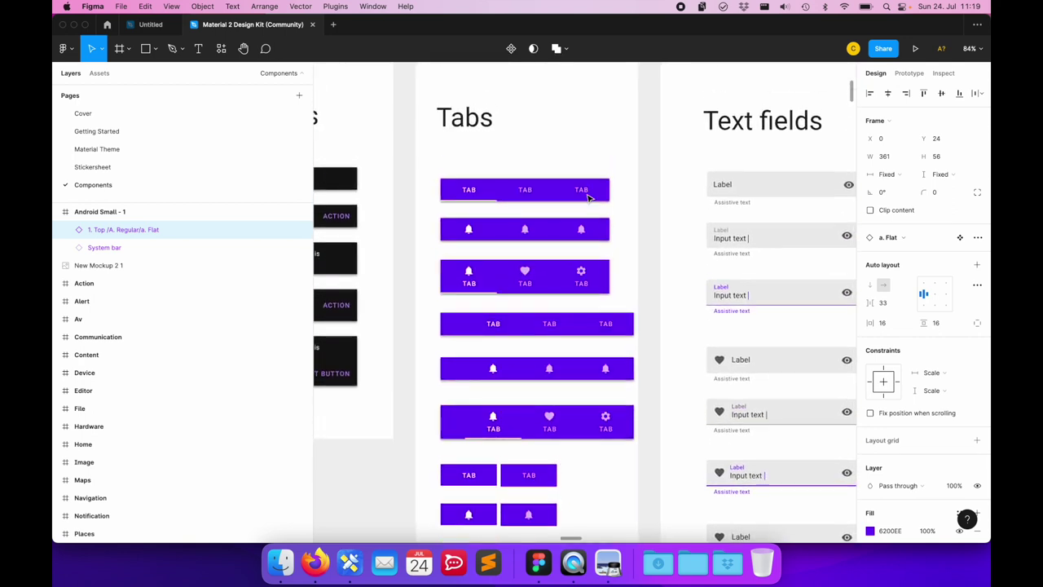
click(540, 196)
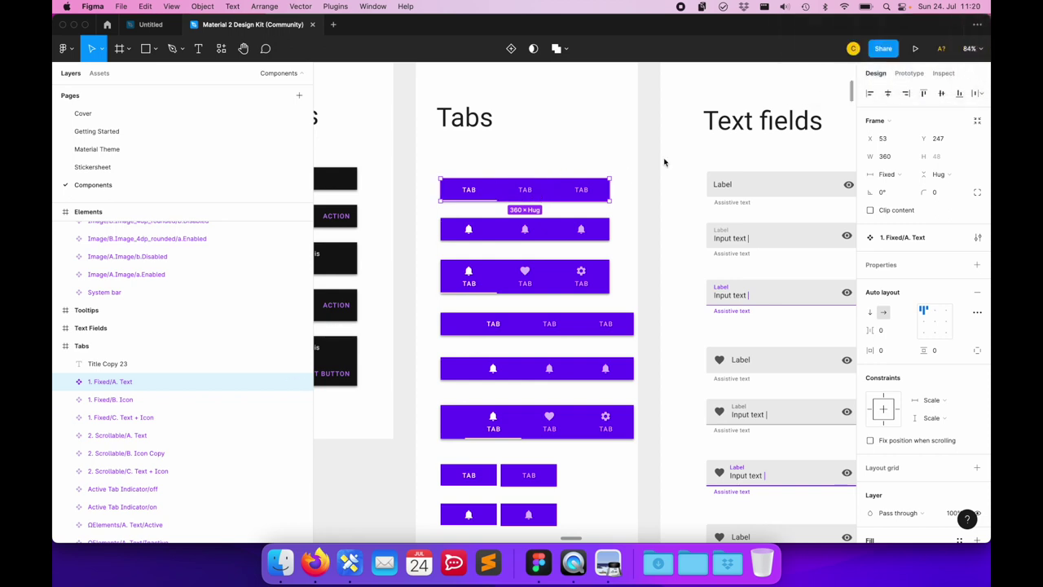
Step: Pan the canvas back to the Android frame and clear the selection
scroll(665, 162, up, 5)
scroll(664, 163, up, 5)
scroll(664, 162, up, 5)
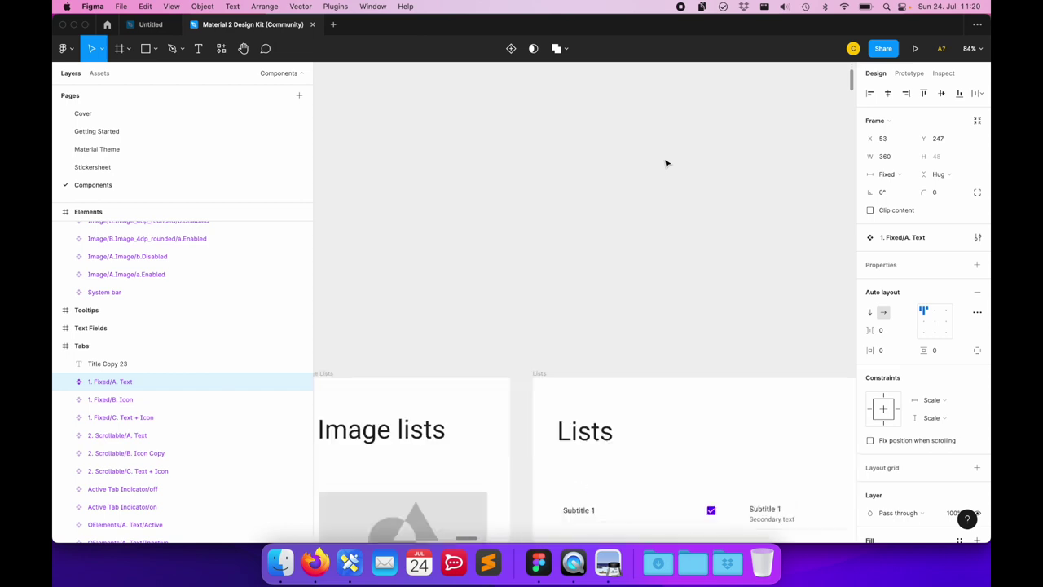
scroll(665, 162, left, 4)
scroll(665, 163, left, 5)
scroll(664, 162, left, 10)
scroll(664, 162, left, 10)
scroll(665, 162, left, 10)
scroll(664, 163, left, 10)
scroll(664, 163, left, 10)
scroll(664, 162, left, 8)
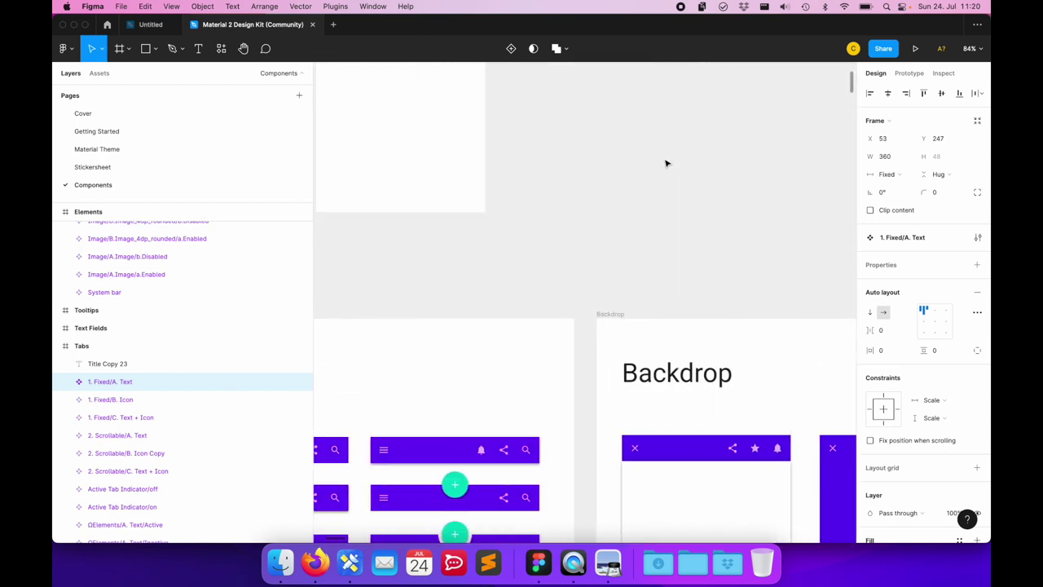
scroll(664, 162, left, 10)
scroll(665, 162, up, 3)
scroll(664, 162, up, 3)
scroll(664, 162, right, 4)
click(664, 162)
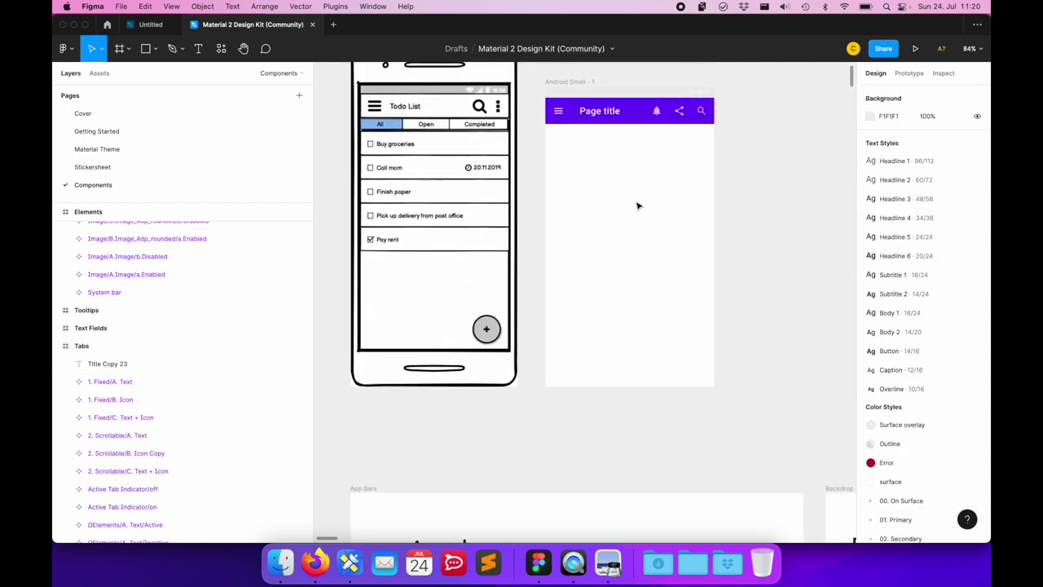
Step: Paste the 1. Fixed/A. Text tab bar into Android Small - 1 just under the app bar
key(super+v)
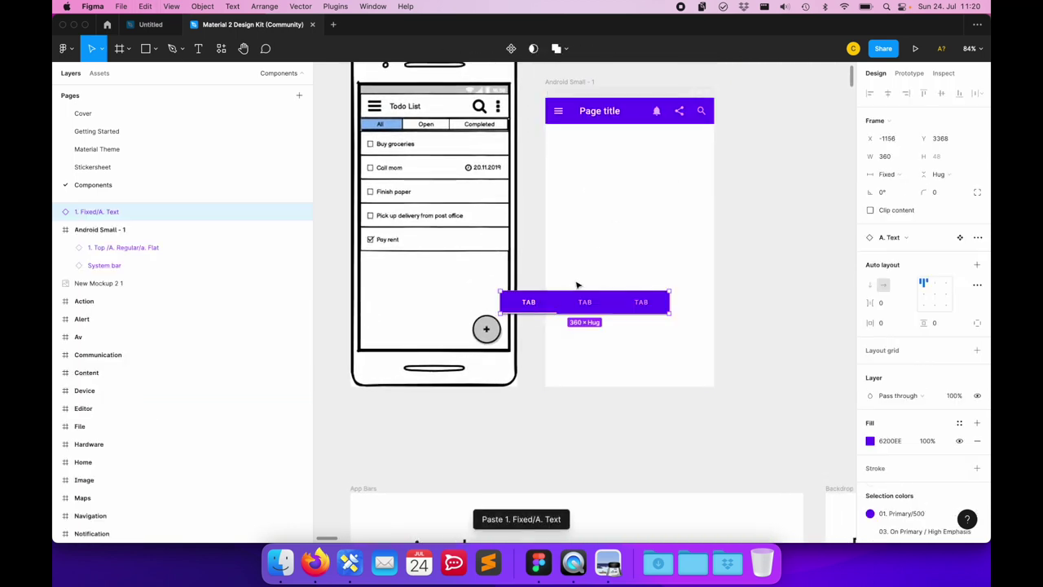
key(BackSpace)
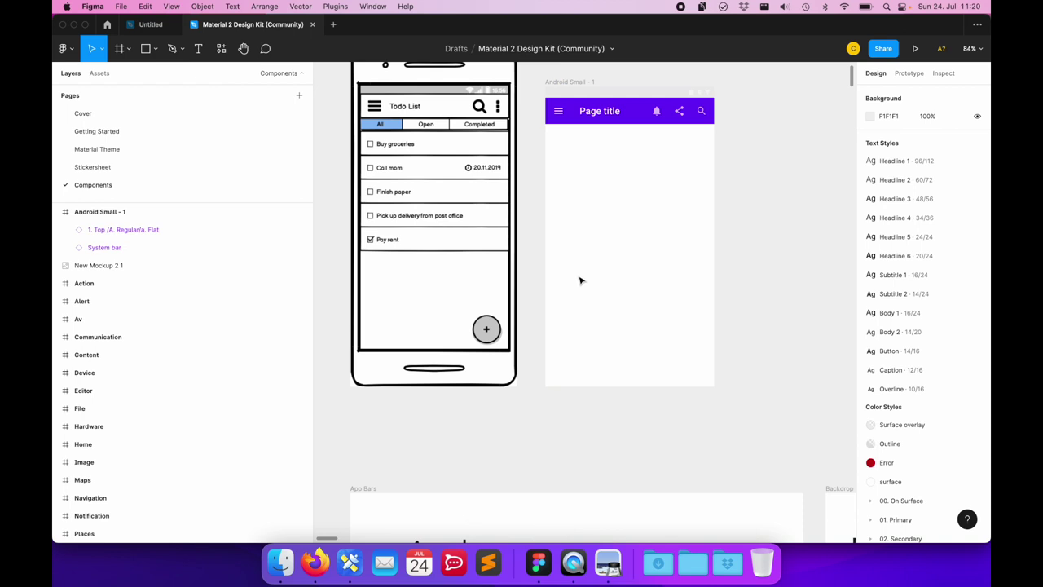
click(100, 212)
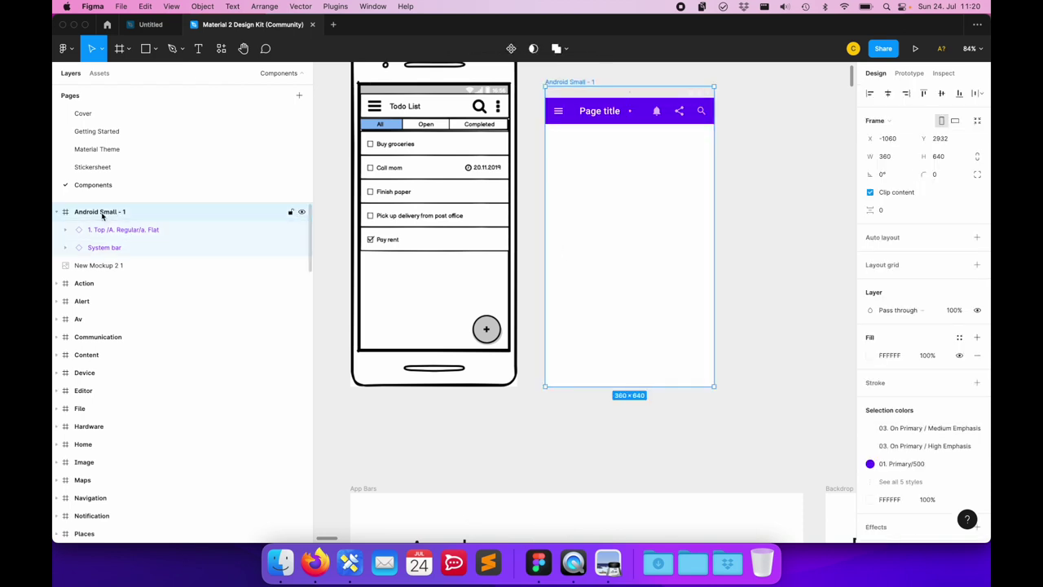
key(super+v)
drag(629, 214, 604, 139)
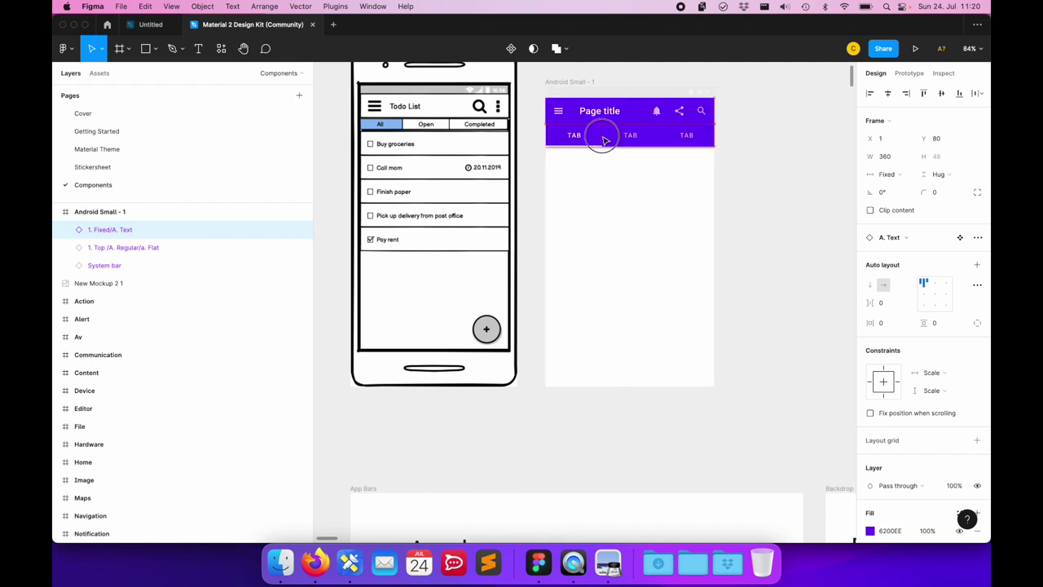
click(646, 254)
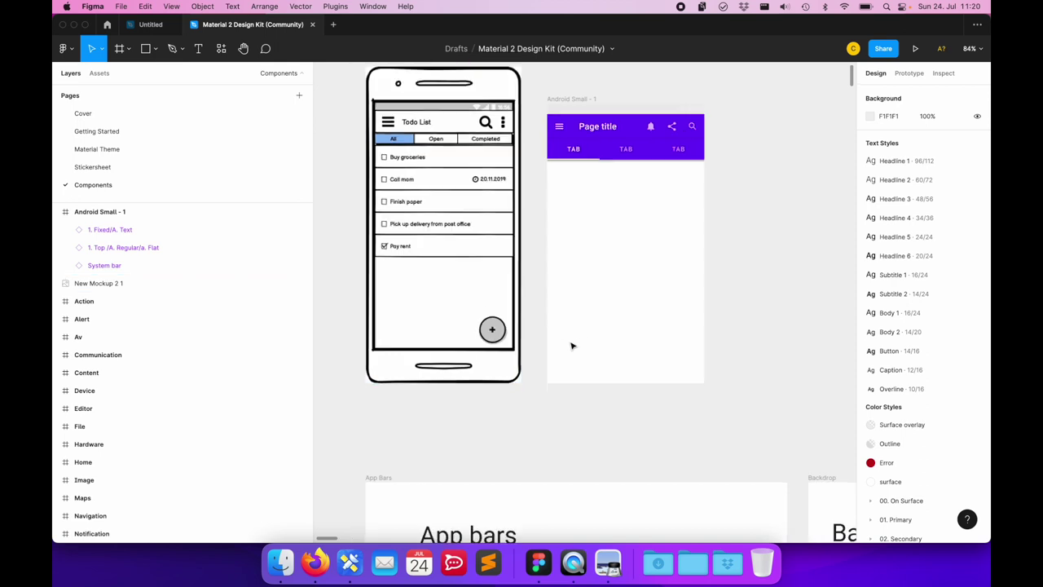
Step: Select the teal '1. Standard' FAB component in the kit to copy it
scroll(572, 345, down, 3)
scroll(571, 346, down, 5)
scroll(571, 346, right, 5)
scroll(571, 346, right, 5)
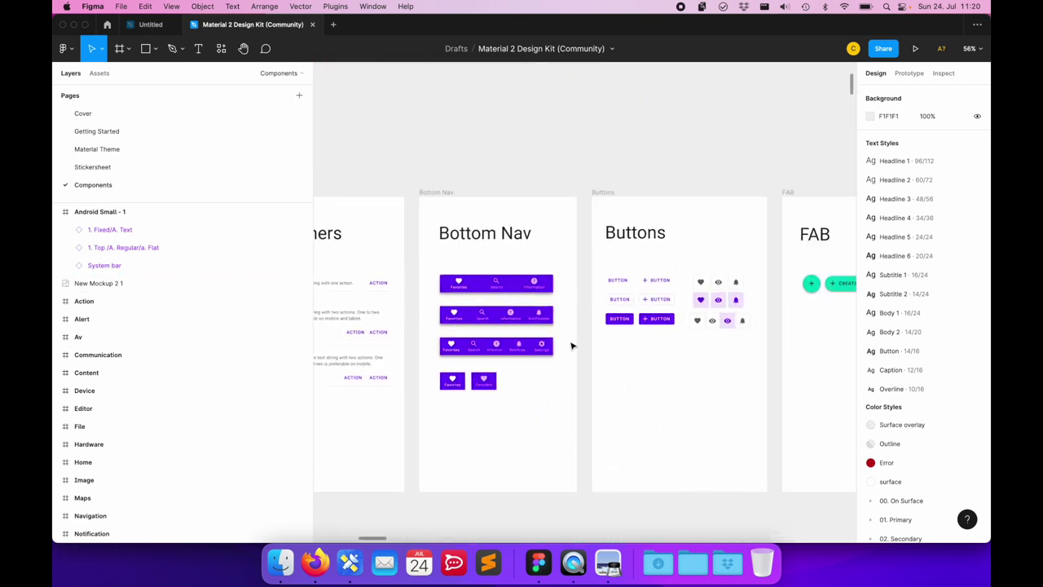
scroll(571, 346, right, 8)
scroll(571, 345, down, 2)
scroll(572, 346, up, 2)
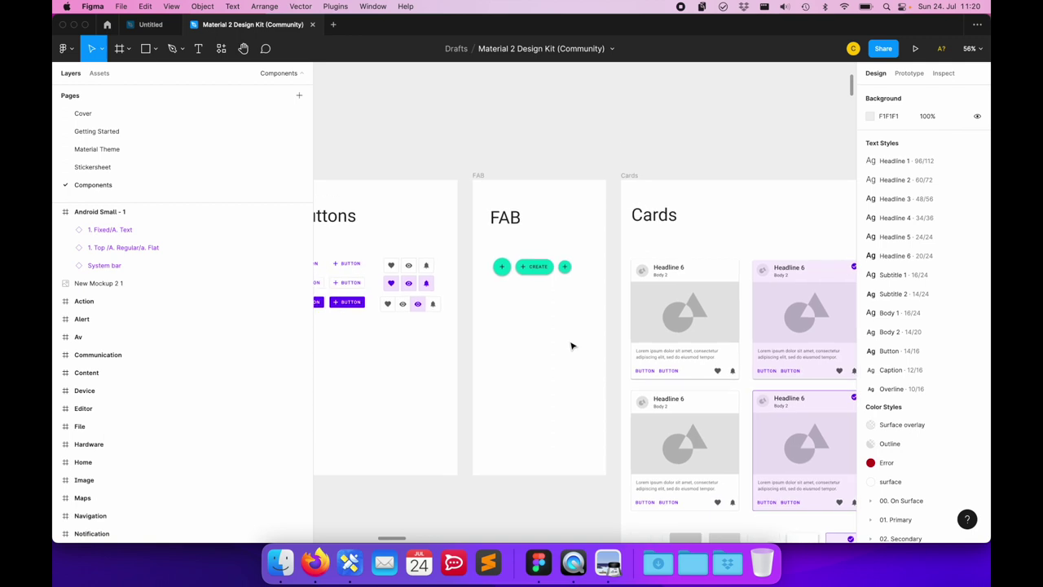
click(504, 274)
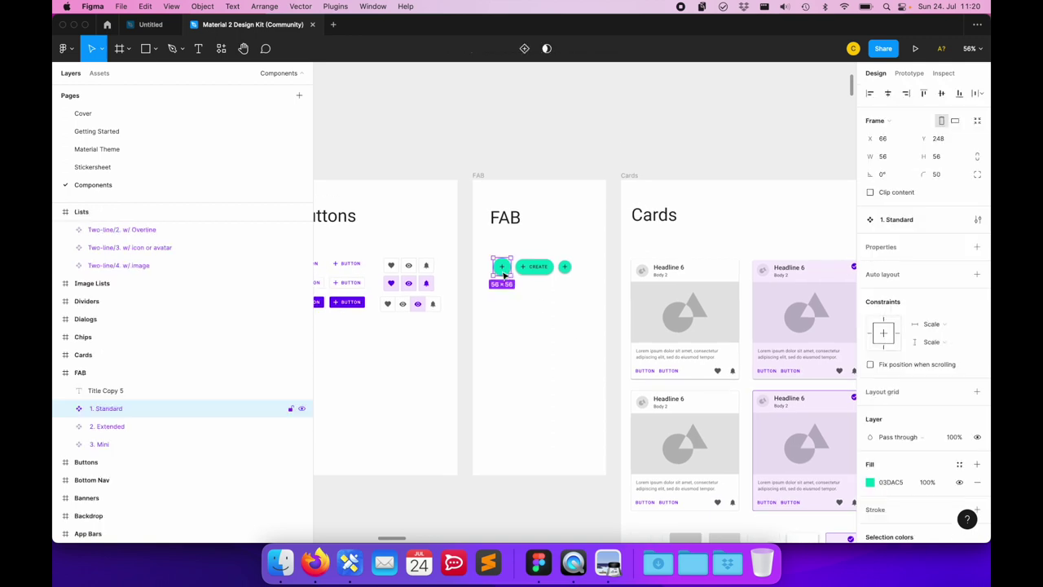
Step: Paste the FAB into the Android Small - 1 frame and drag it near the bottom-right
scroll(504, 274, left, 10)
scroll(503, 275, up, 3)
scroll(504, 274, left, 2)
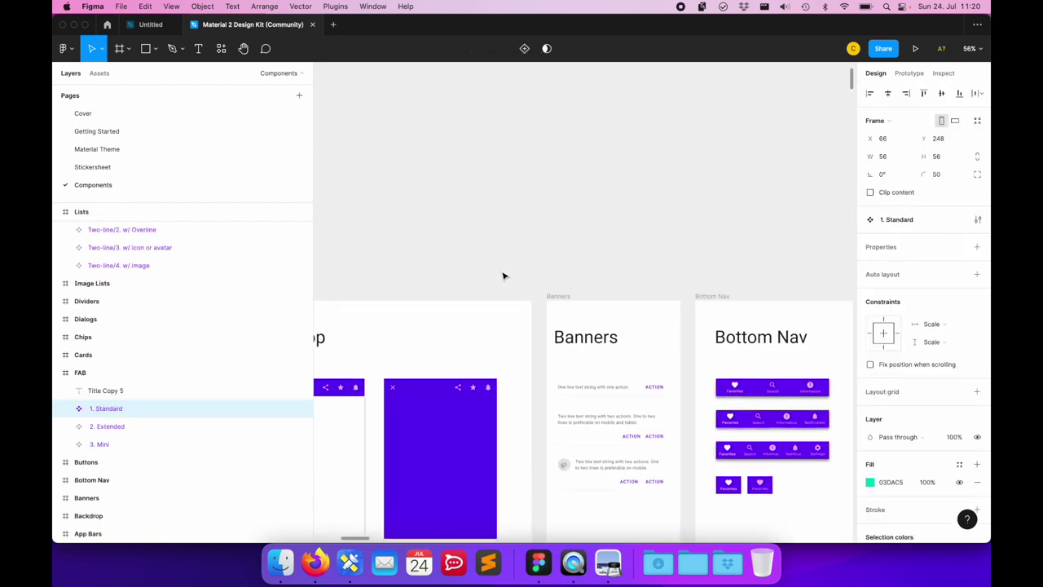
scroll(503, 275, left, 10)
scroll(505, 274, up, 2)
click(550, 262)
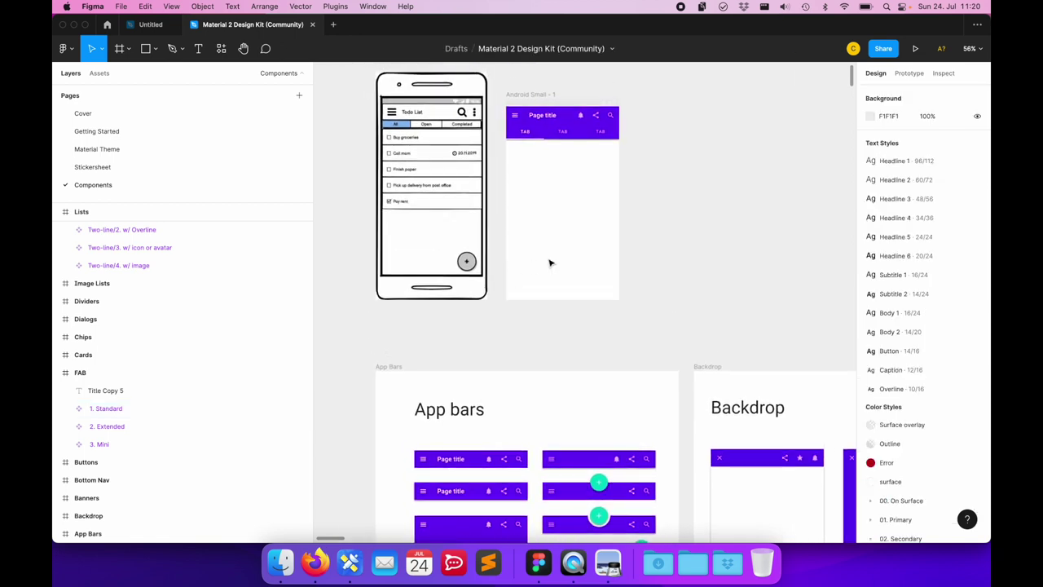
key(ctrl+v)
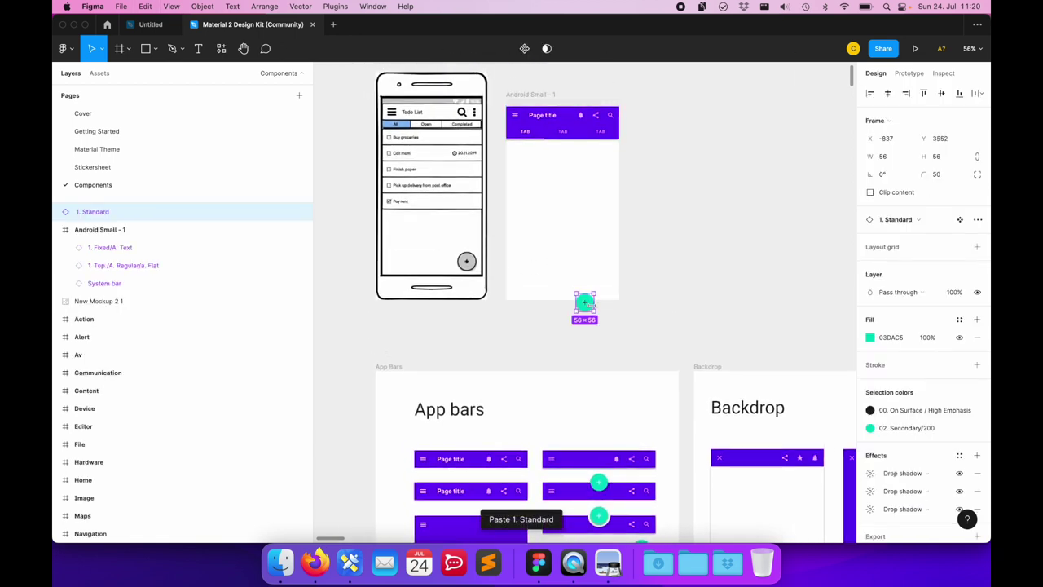
drag(585, 303, 600, 289)
drag(602, 287, 606, 289)
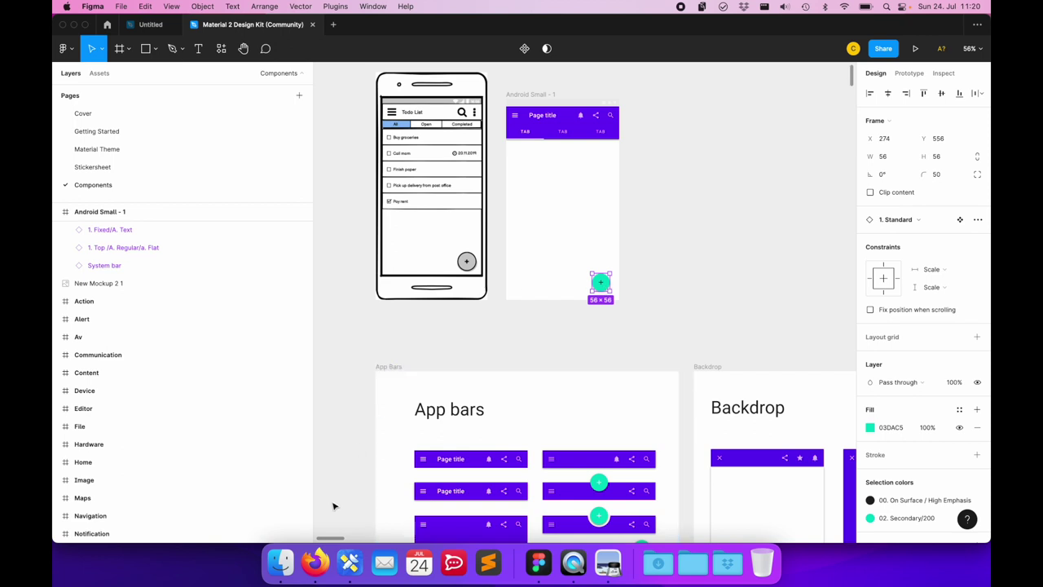
click(317, 563)
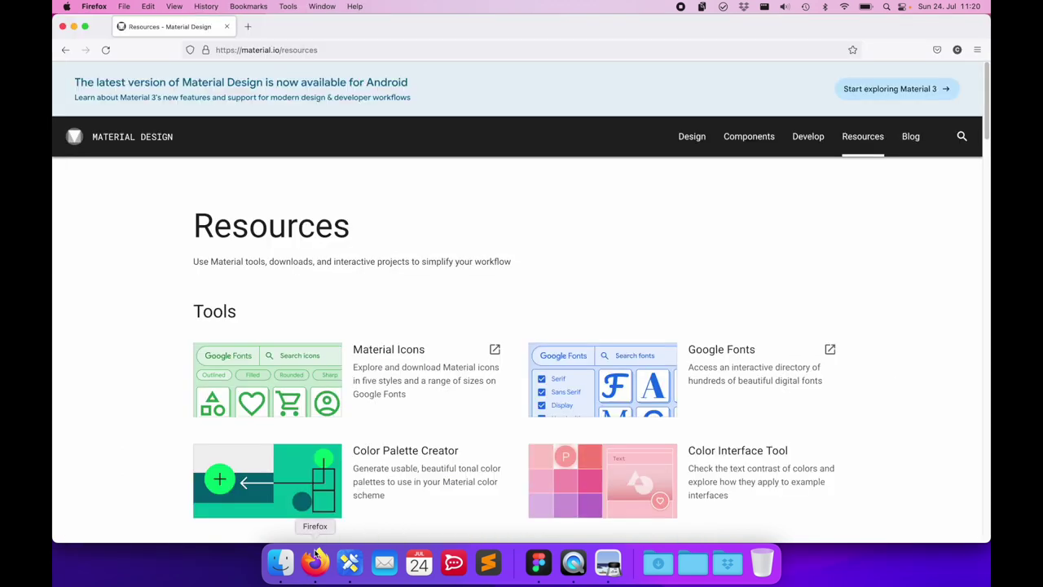
Step: Open the Material Design floating action button guidelines from the Components list in Firefox
click(724, 136)
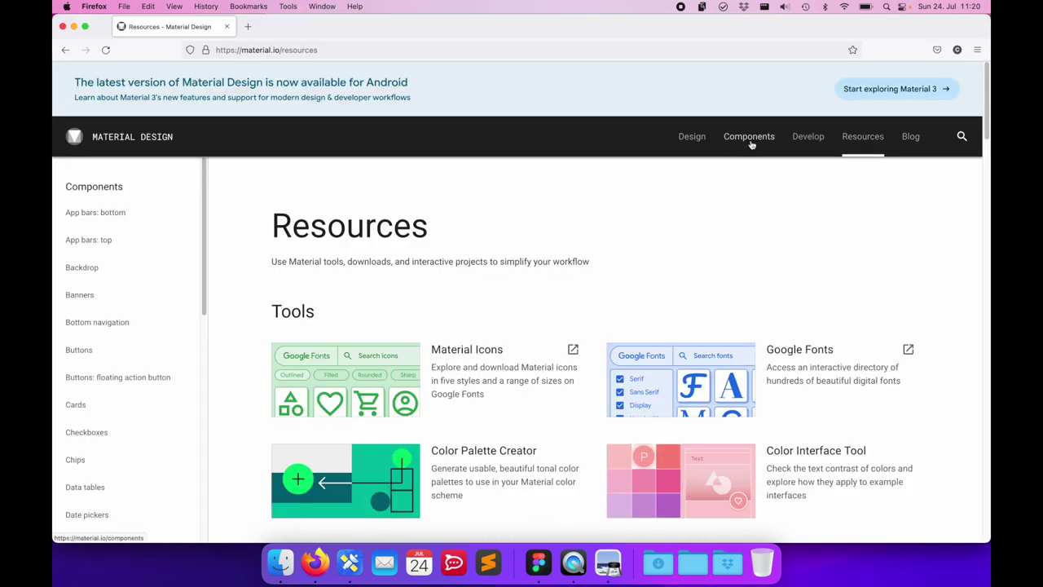
click(119, 380)
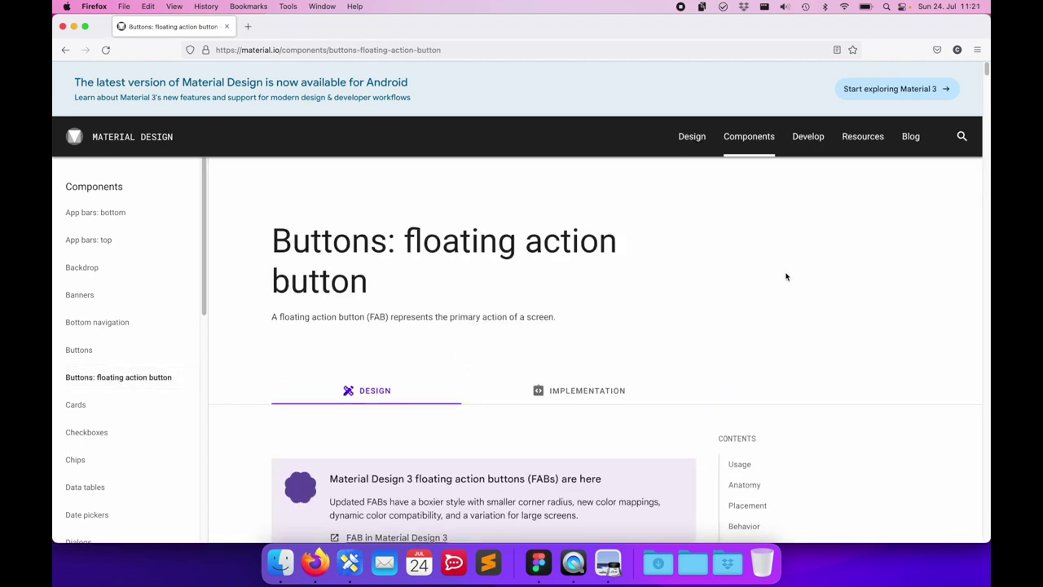
scroll(785, 275, down, 5)
click(758, 322)
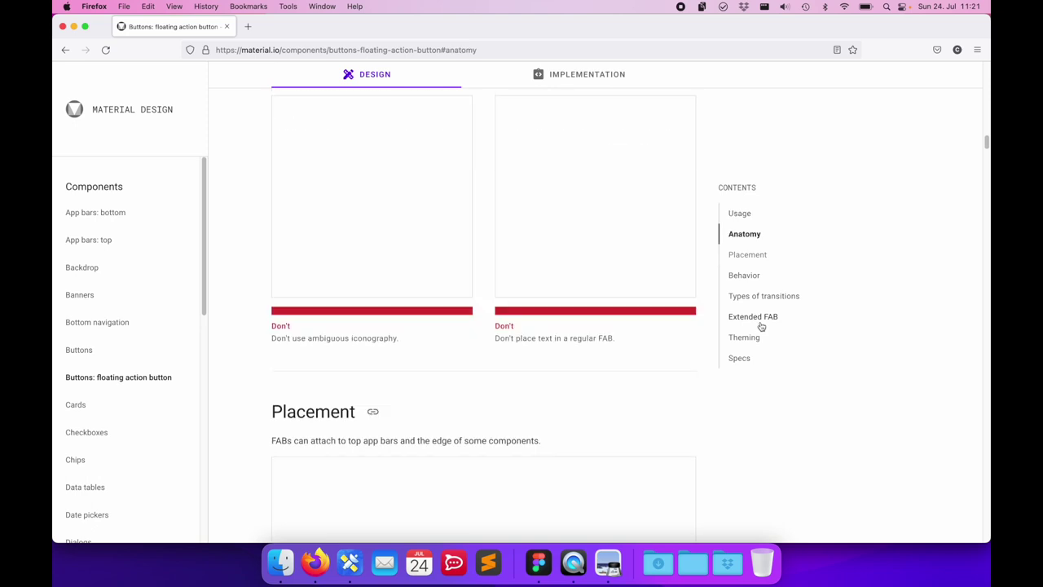
scroll(758, 392, down, 1)
scroll(758, 392, down, 3)
scroll(758, 392, down, 1)
scroll(758, 392, down, 1)
scroll(758, 392, down, 5)
scroll(758, 392, down, 5)
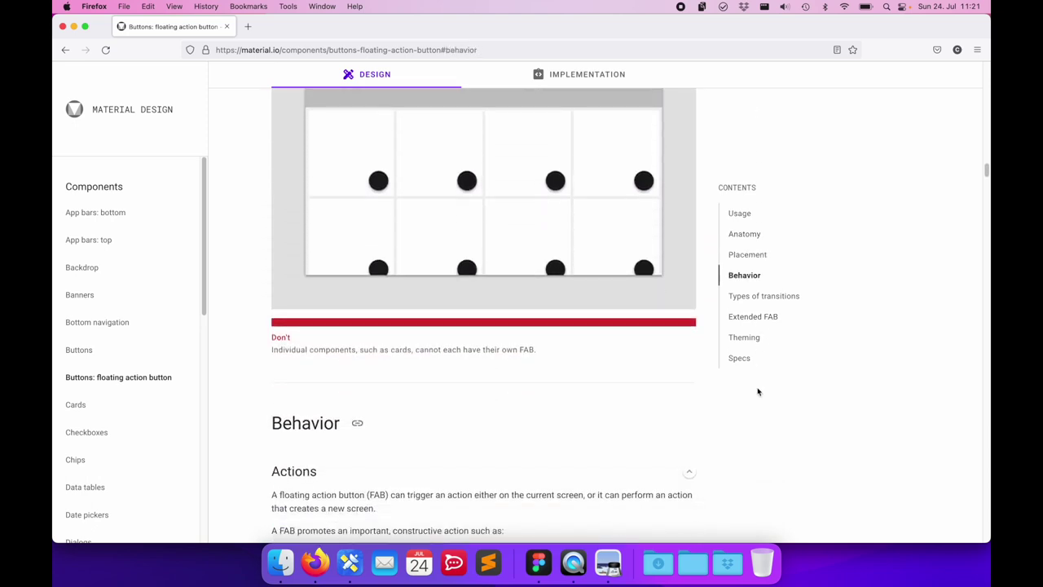
scroll(758, 392, down, 2)
scroll(758, 392, down, 1)
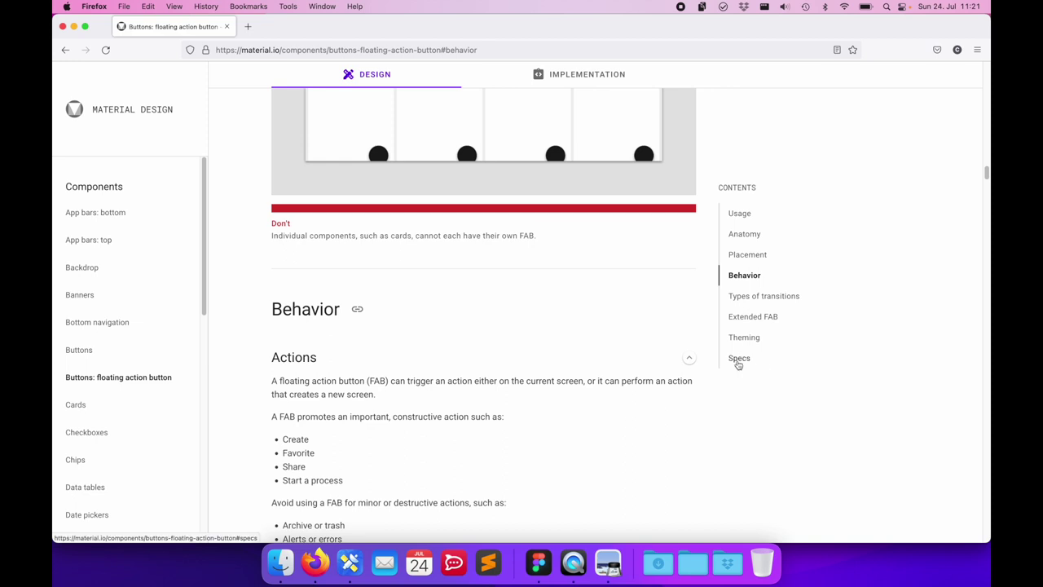
Step: Jump to the FAB Specs section and scroll to the Placement example showing 16 margins
click(739, 358)
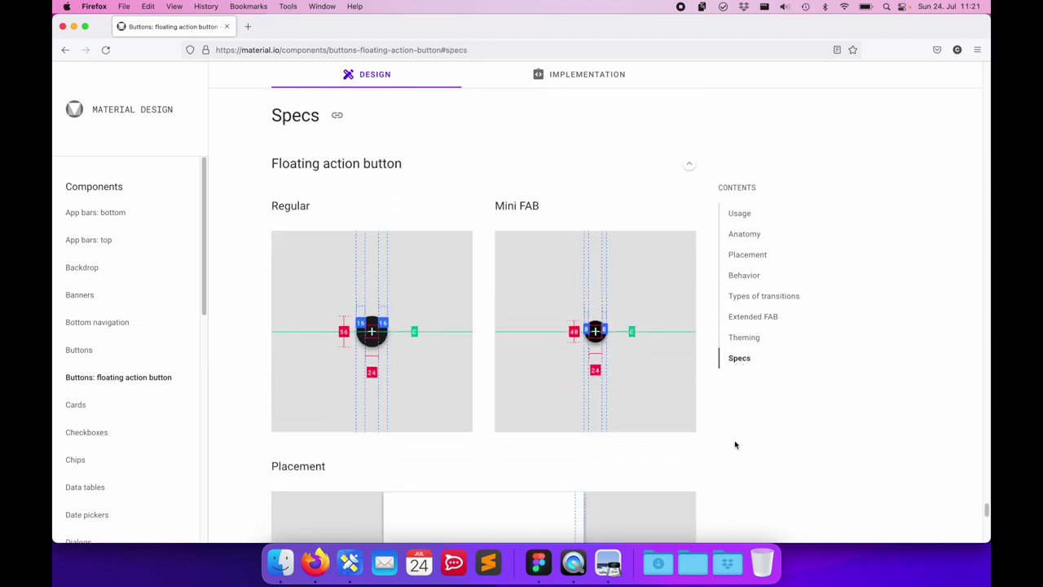
scroll(735, 444, down, 1)
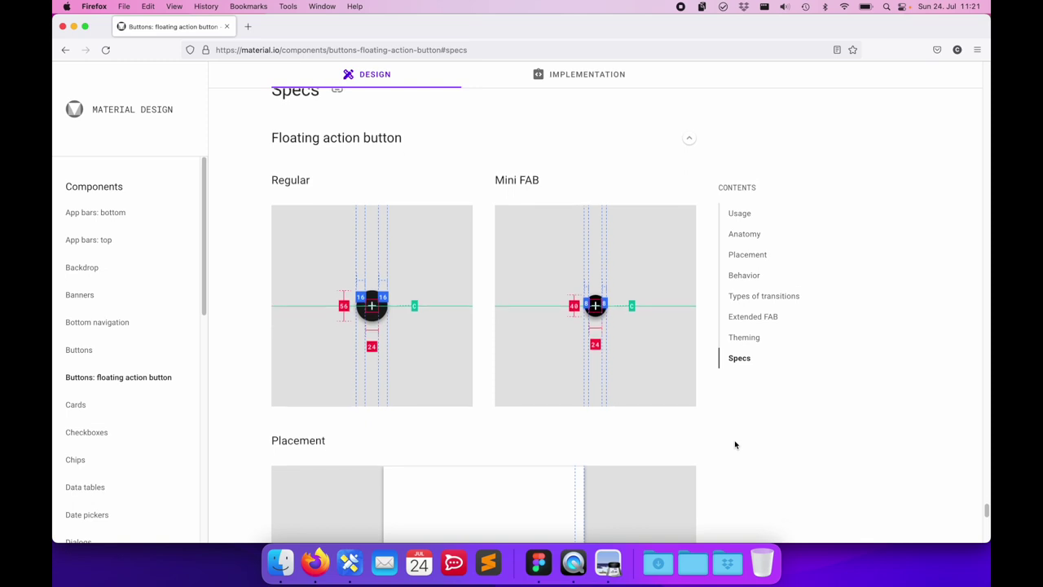
scroll(735, 445, down, 3)
scroll(735, 445, down, 2)
scroll(736, 444, down, 1)
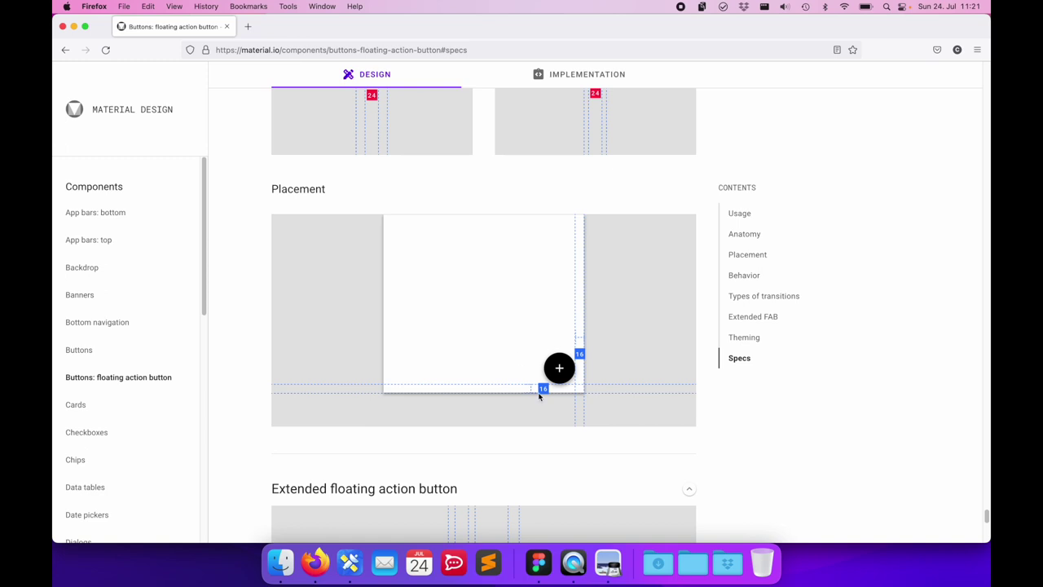
scroll(595, 391, down, 5)
scroll(594, 391, down, 2)
scroll(633, 361, down, 3)
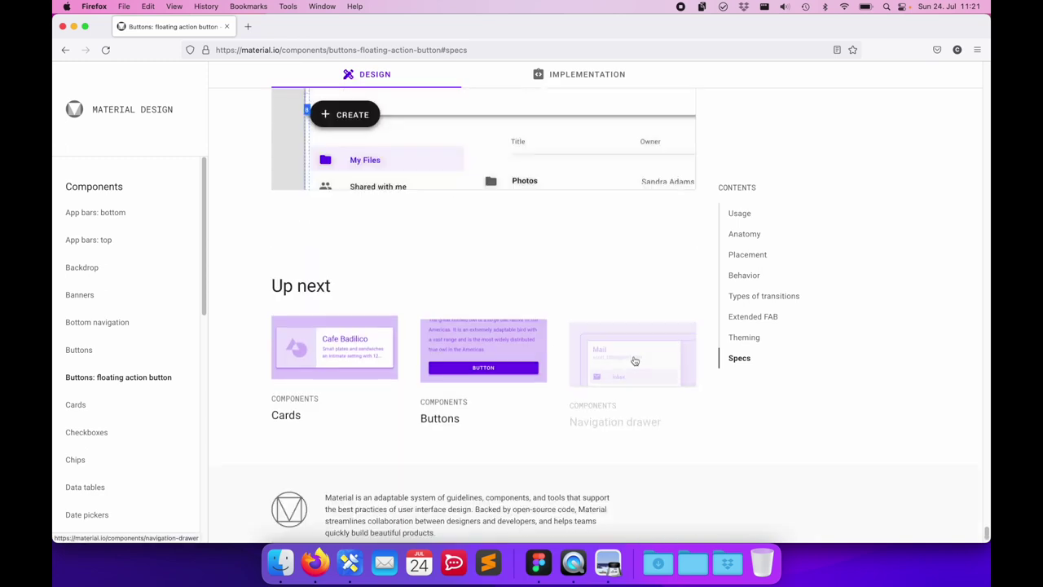
scroll(657, 372, up, 1)
scroll(657, 372, up, 3)
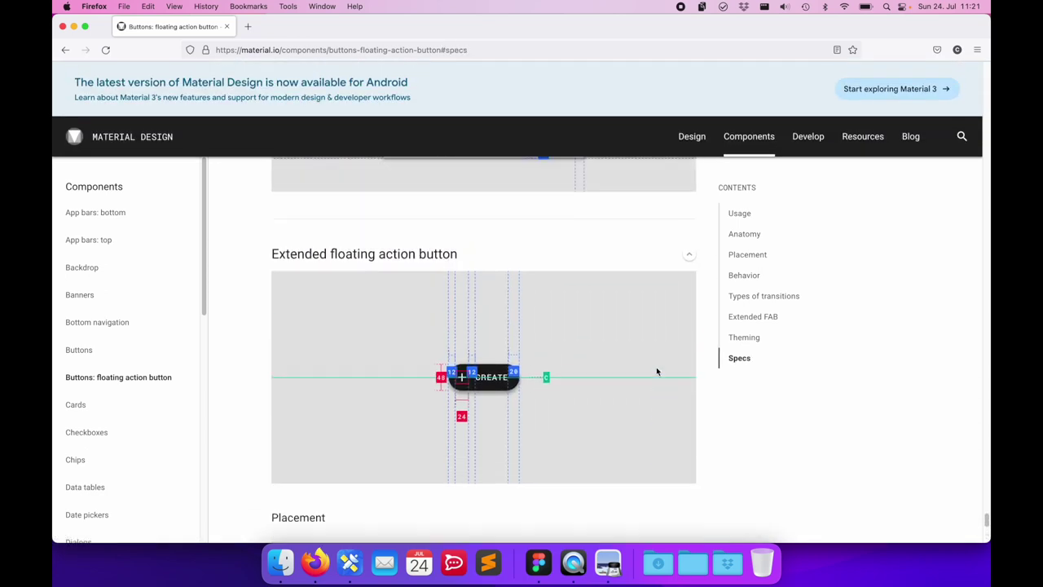
scroll(657, 371, up, 1)
scroll(657, 372, up, 2)
scroll(657, 372, down, 1)
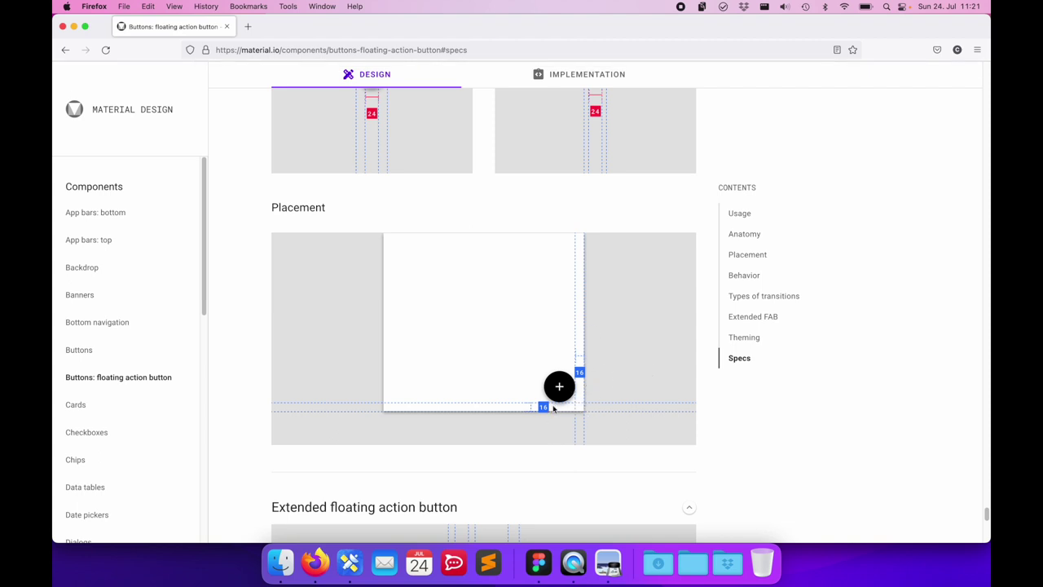
click(538, 562)
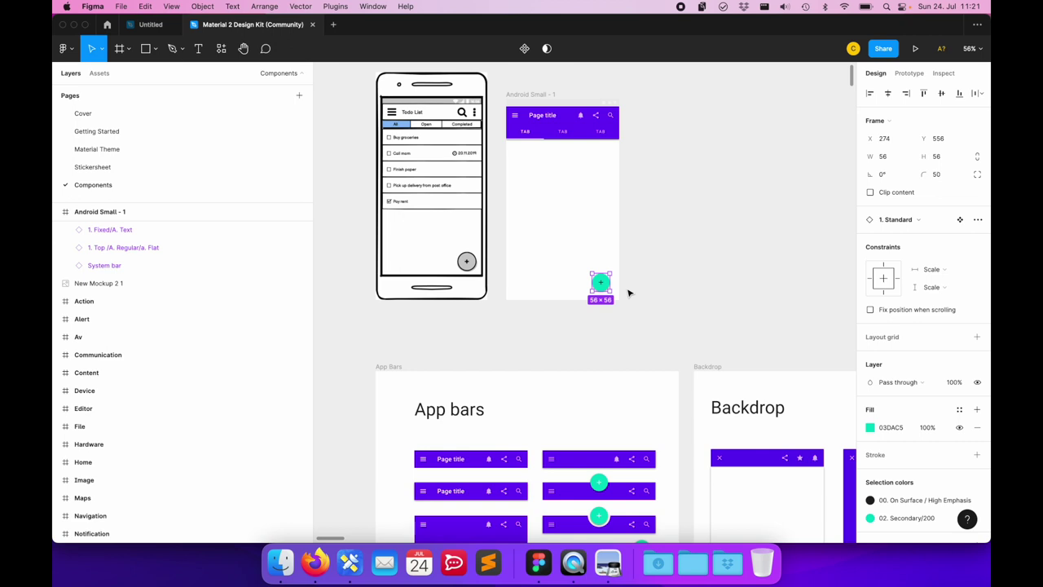
Step: Drop the FAB inside Android Small - 1 and nudge it to X 288, Y 568, 16 from the edges
scroll(629, 292, up, 1)
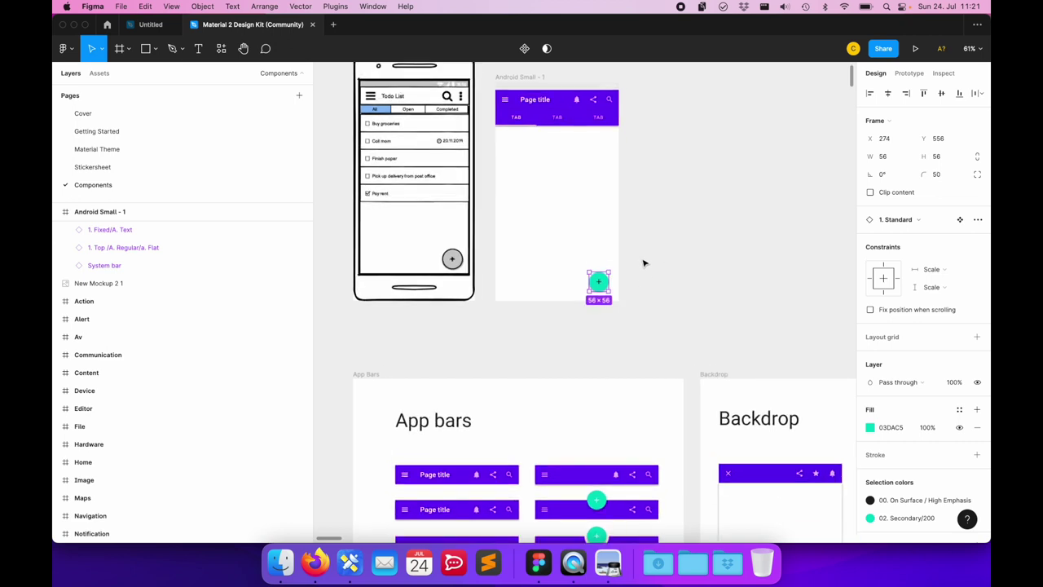
scroll(643, 261, up, 5)
scroll(643, 261, down, 4)
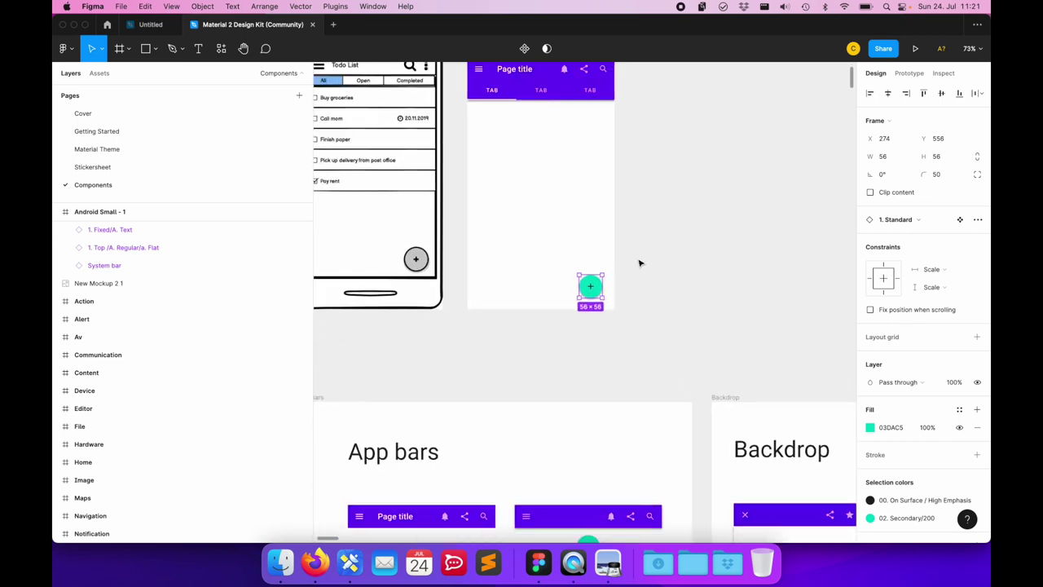
drag(592, 293, 597, 293)
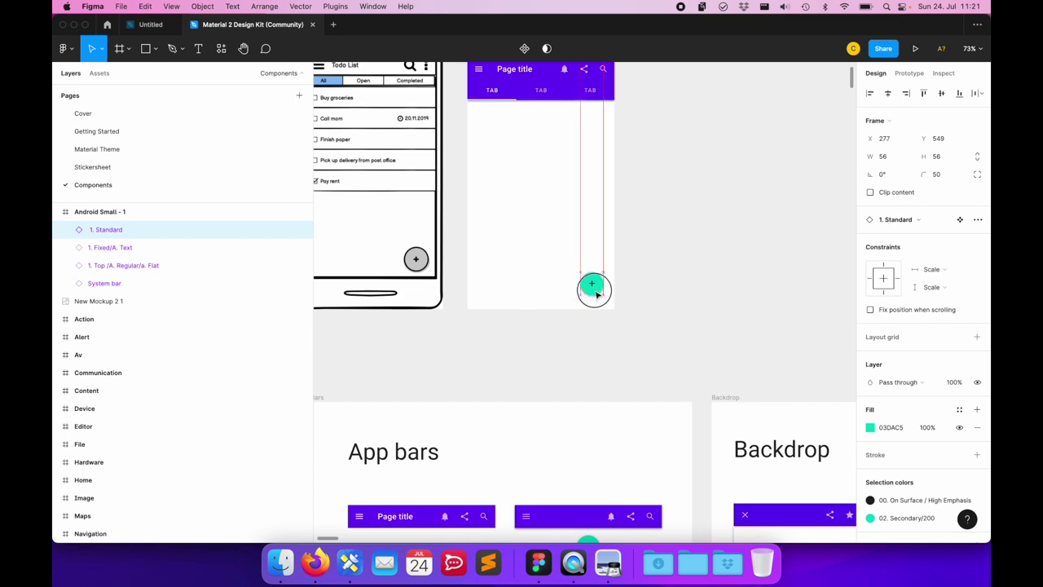
drag(597, 293, 596, 298)
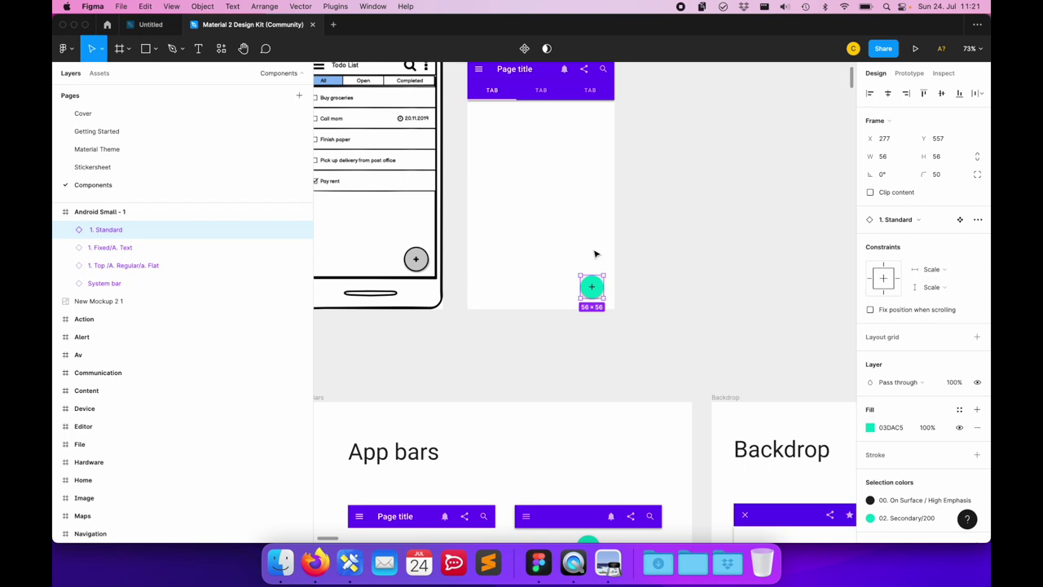
key(alt)
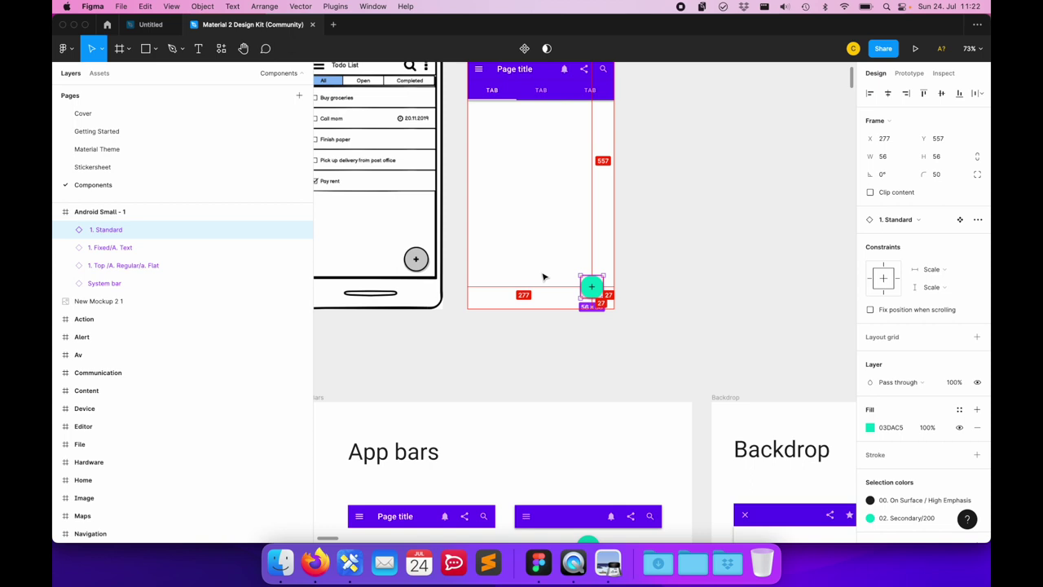
key(Down)
key(Down)
key(Down)
key(Down)
key(Down)
key(Down)
key(Down)
key(Down)
key(Down)
key(Down)
key(Down)
key(Right)
key(Right)
key(Right)
key(Right)
key(Right)
key(Right)
key(Right)
key(Right)
key(Right)
key(Right)
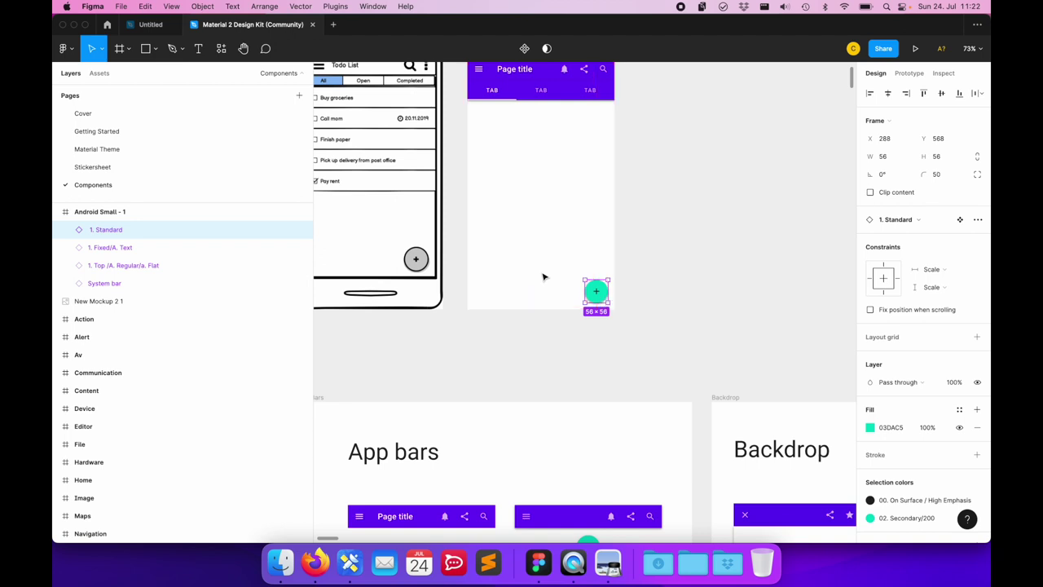
scroll(673, 236, up, 5)
Step: Find the kit's Lists frame and select the top Single-line Subtitle 1 row to copy
scroll(674, 237, left, 3)
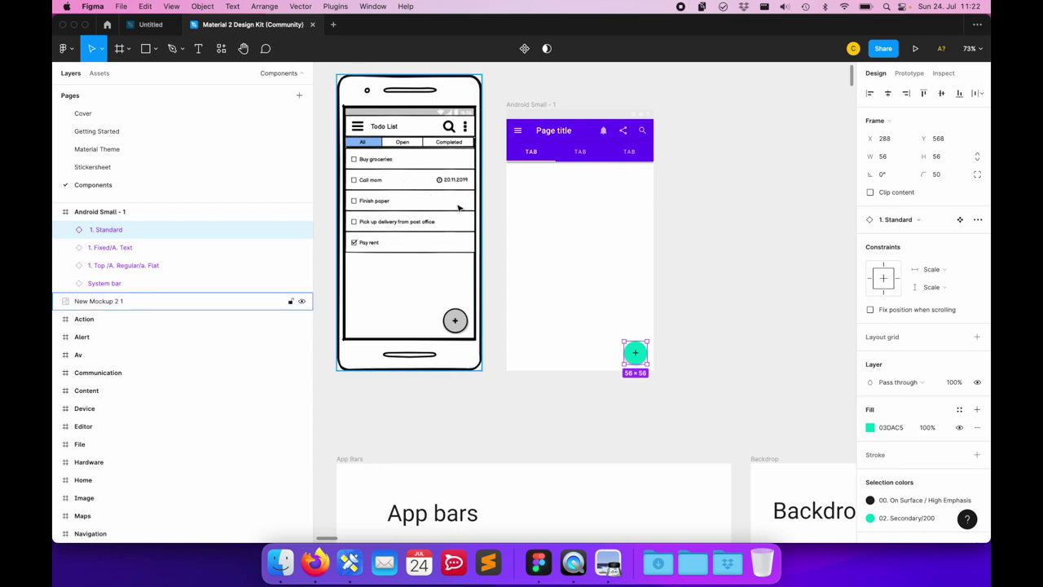
scroll(714, 281, down, 3)
scroll(714, 282, right, 5)
scroll(714, 282, right, 5)
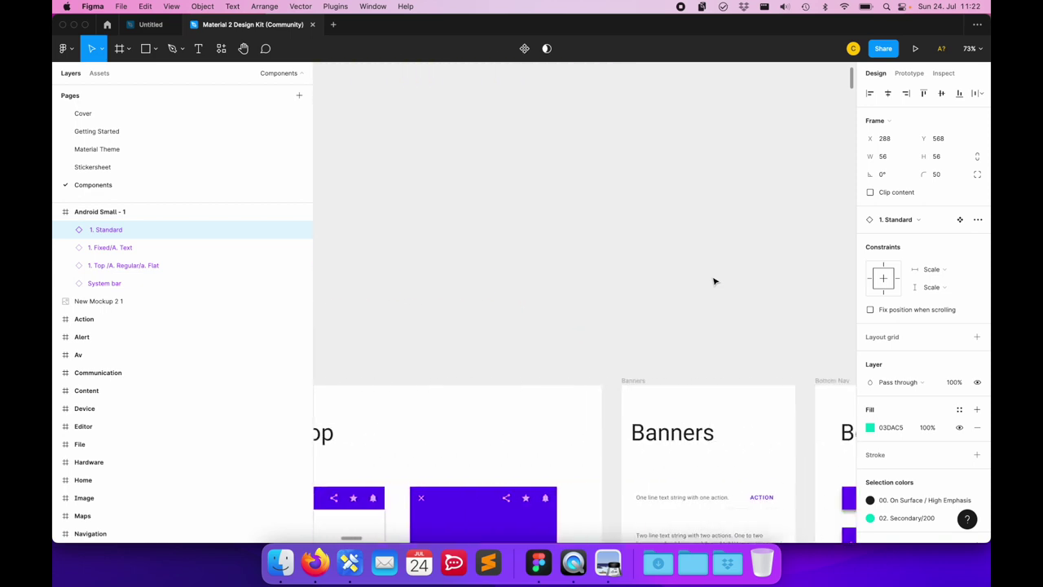
scroll(714, 281, right, 5)
scroll(714, 282, right, 5)
scroll(714, 281, right, 5)
scroll(714, 281, down, 2)
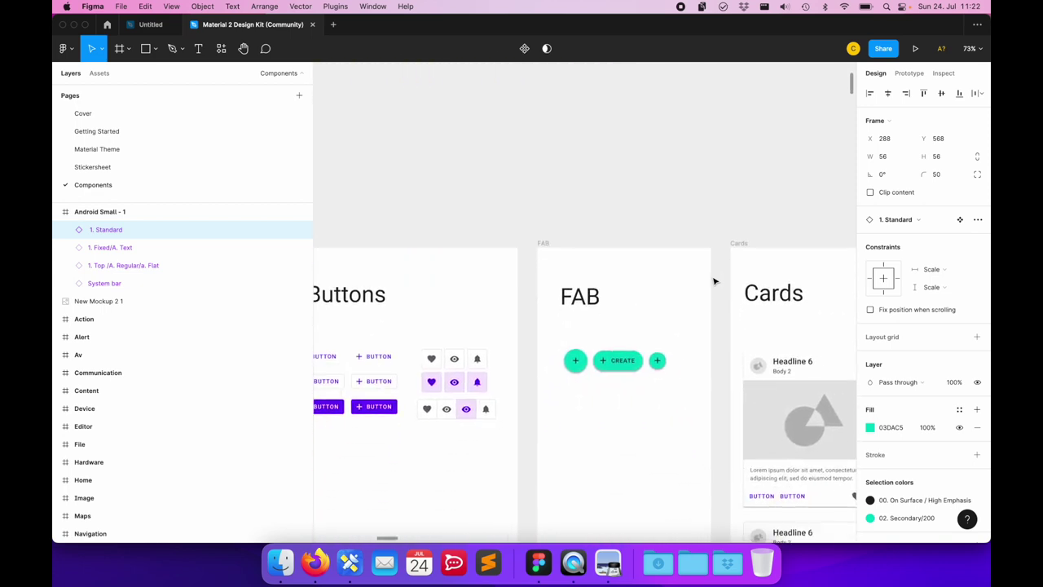
scroll(714, 281, right, 5)
scroll(714, 281, right, 3)
scroll(714, 281, right, 5)
scroll(714, 282, down, 2)
scroll(714, 281, right, 2)
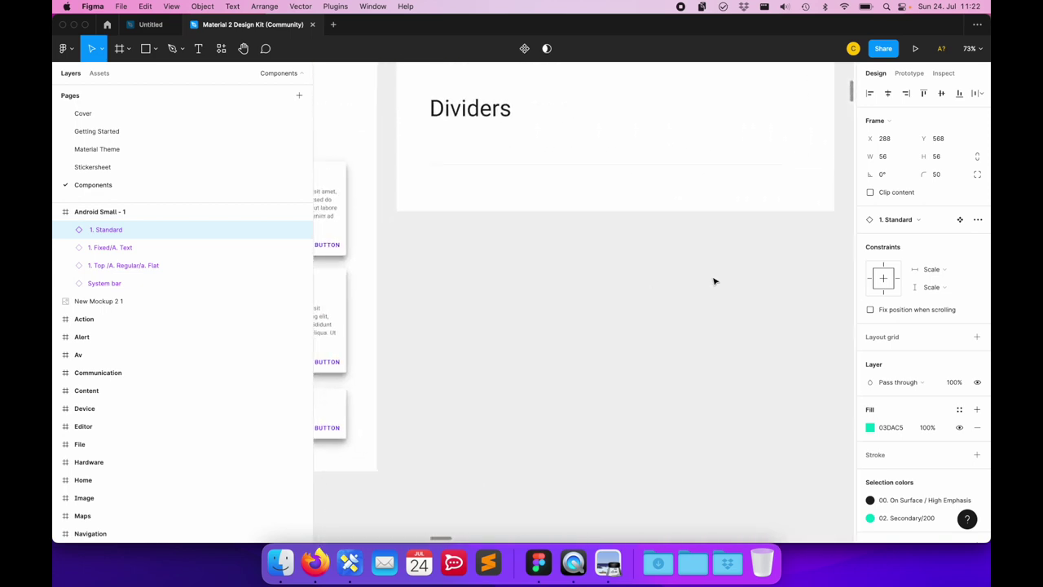
scroll(714, 281, right, 5)
scroll(714, 281, right, 1)
scroll(710, 350, right, 3)
scroll(709, 350, up, 1)
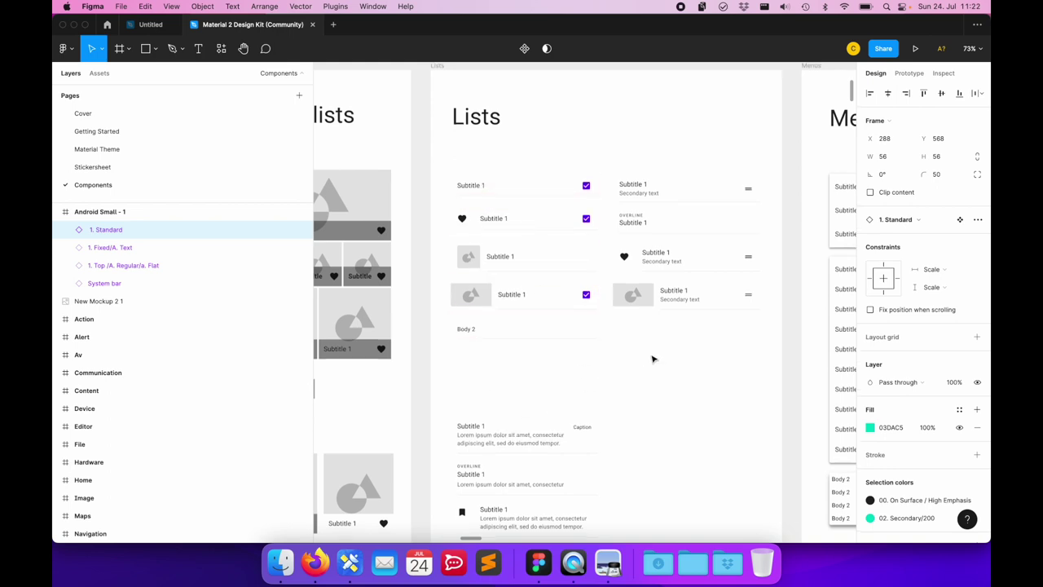
scroll(653, 358, down, 5)
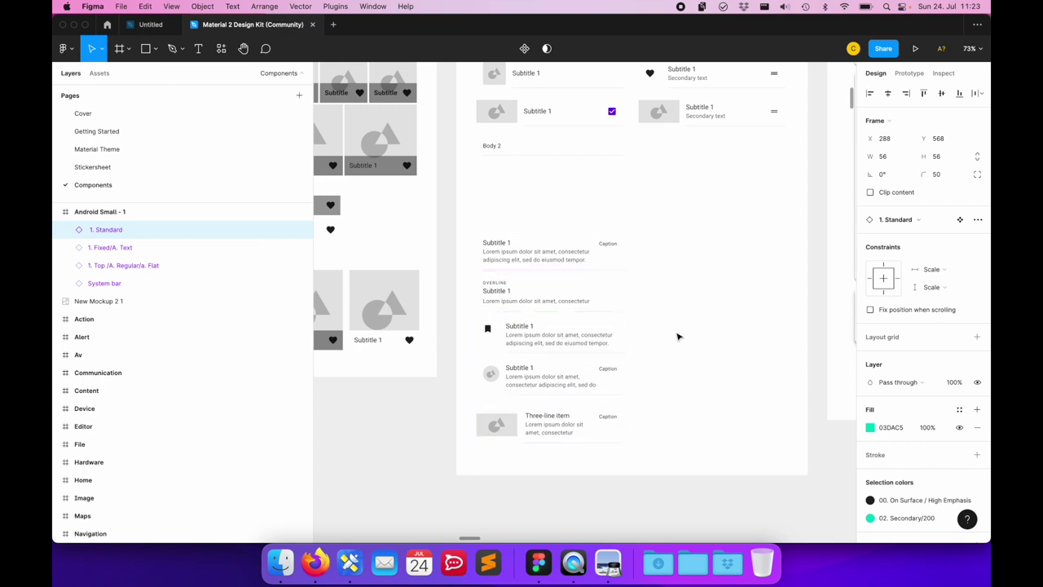
scroll(677, 334, up, 4)
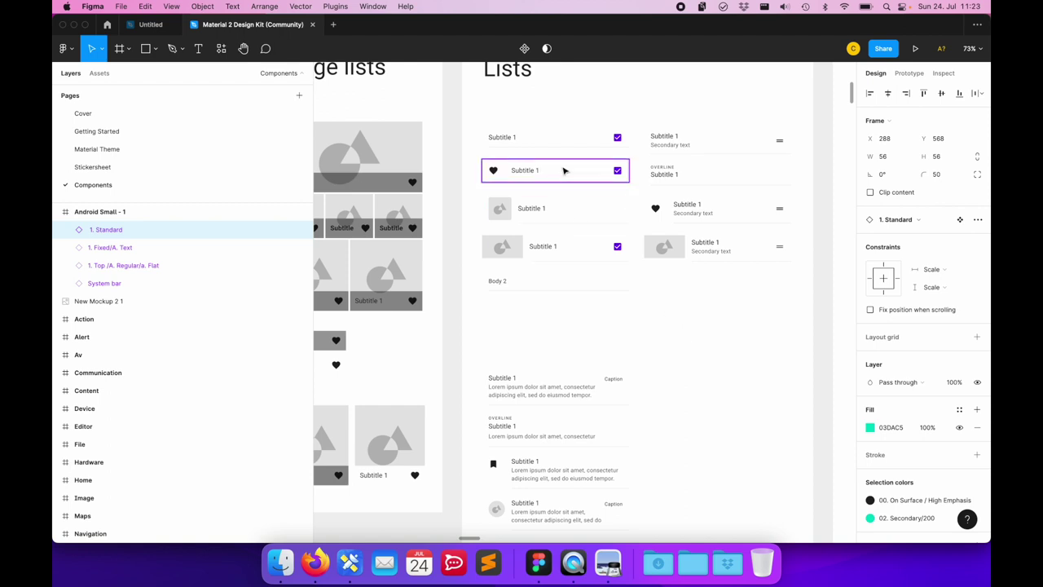
click(549, 144)
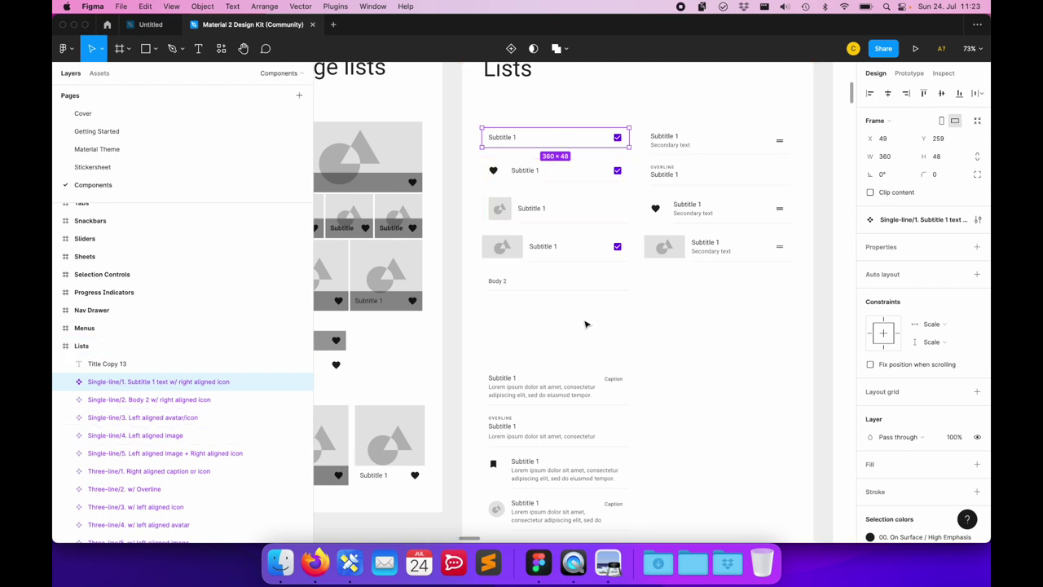
Step: Scroll the canvas back to the Android Small - 1 frame and clear the selection
scroll(582, 350, up, 15)
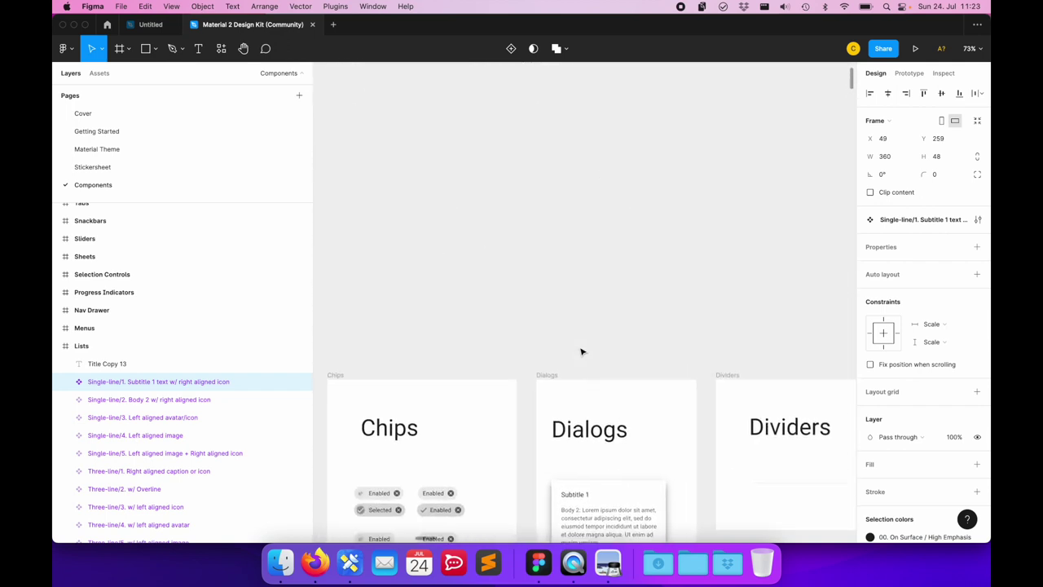
scroll(582, 351, left, 5)
scroll(582, 352, left, 5)
scroll(582, 351, left, 5)
scroll(582, 352, left, 5)
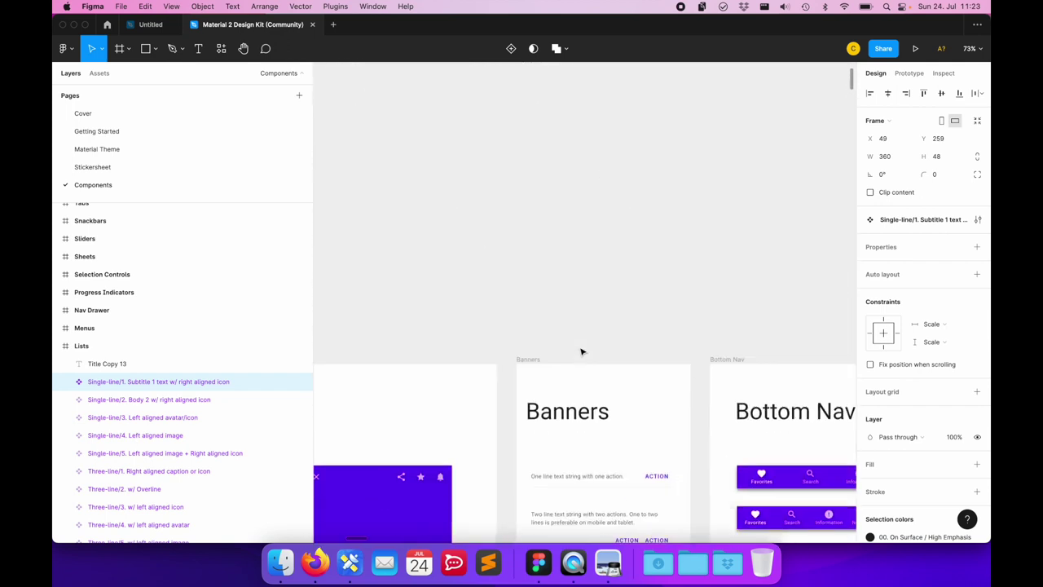
scroll(582, 351, left, 5)
scroll(582, 351, up, 5)
scroll(582, 351, left, 3)
scroll(582, 352, up, 5)
scroll(582, 351, left, 5)
scroll(582, 351, left, 1)
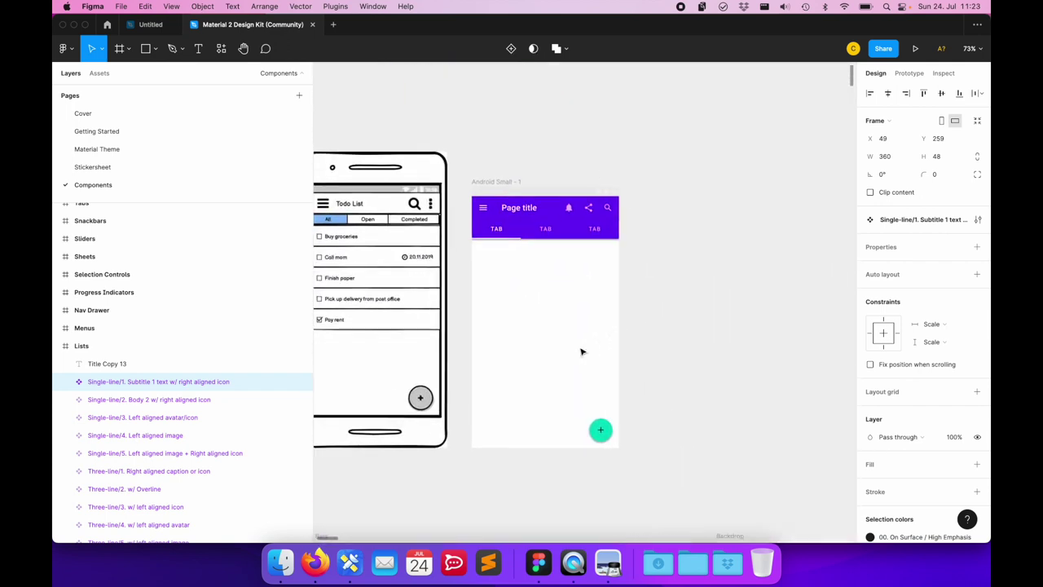
click(563, 329)
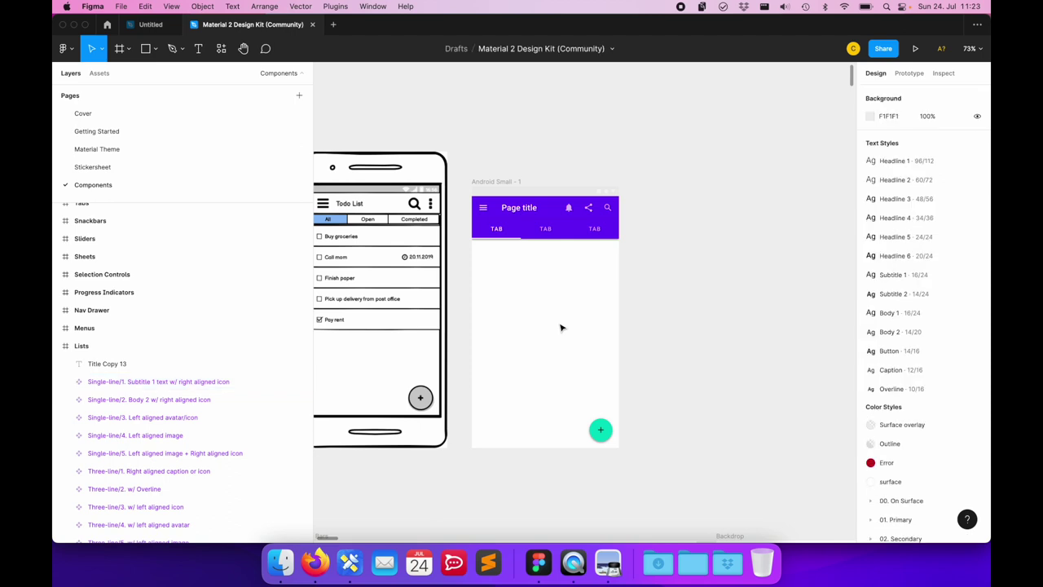
Step: Paste the 360×48 Subtitle 1 checkbox row into Android Small - 1 at Y 128, under the tabs
click(507, 183)
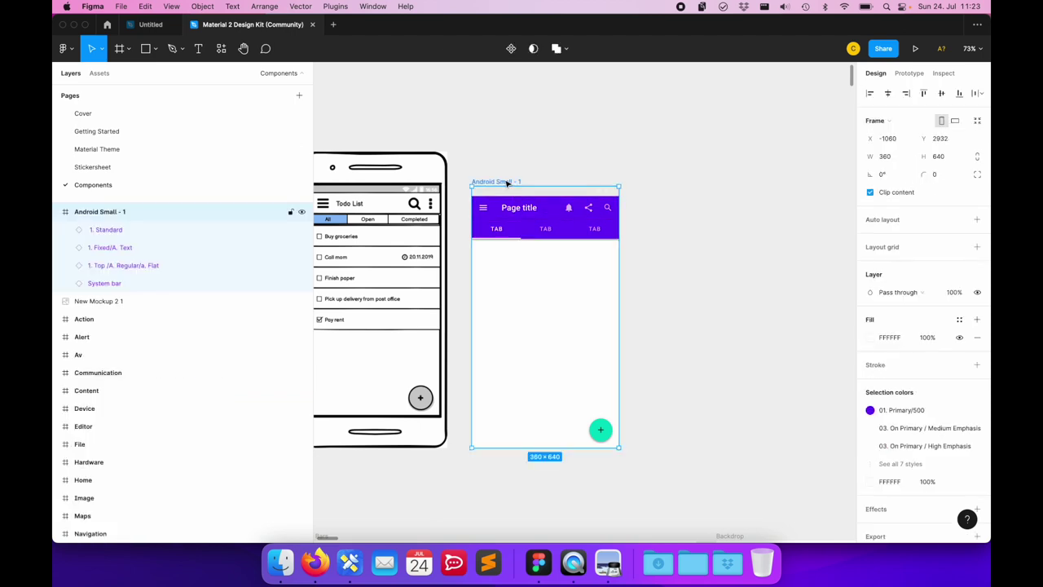
key(cmd+v)
click(521, 303)
drag(522, 304, 502, 254)
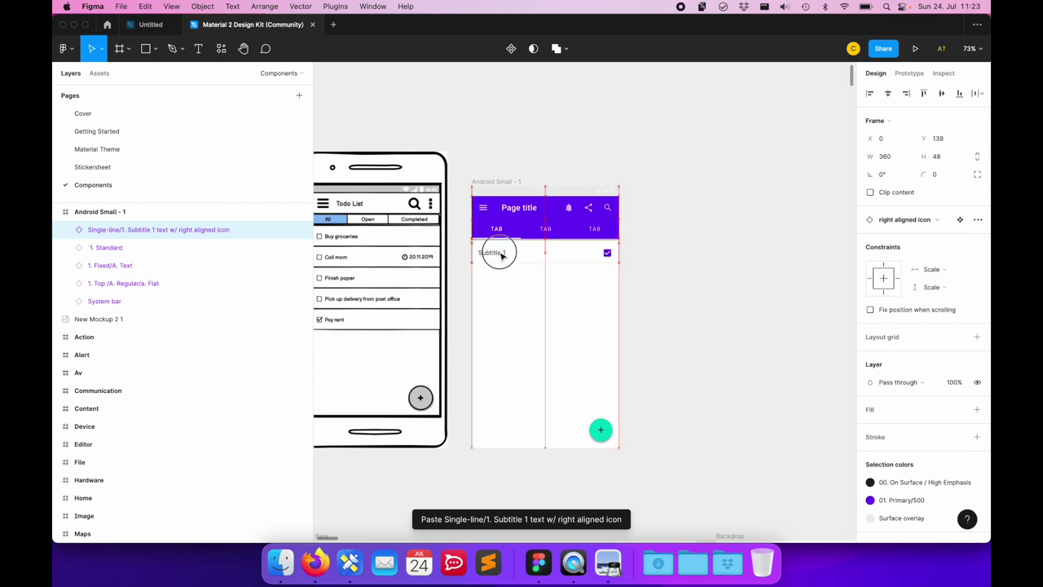
drag(502, 254, 501, 251)
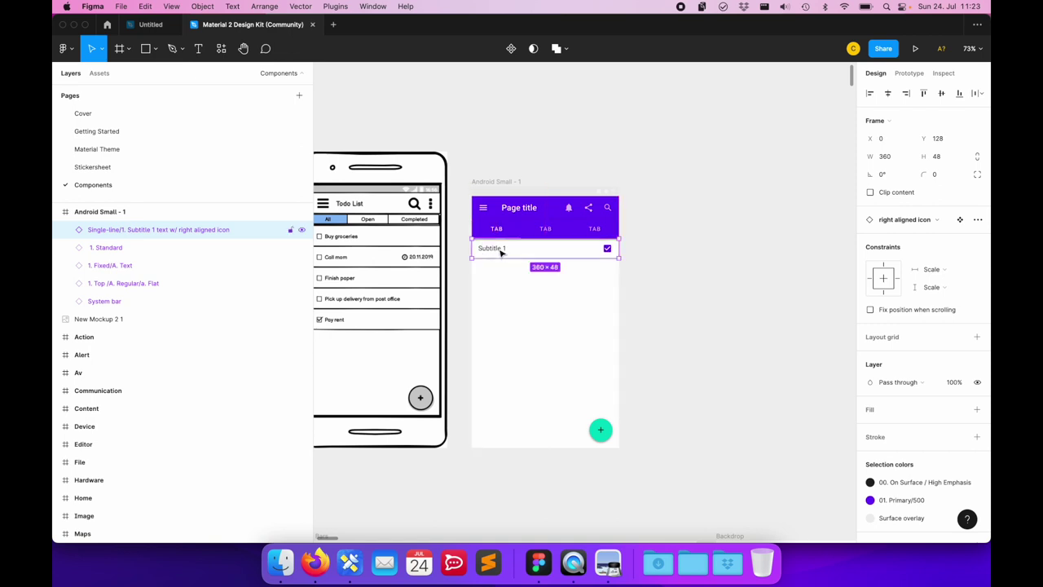
click(502, 323)
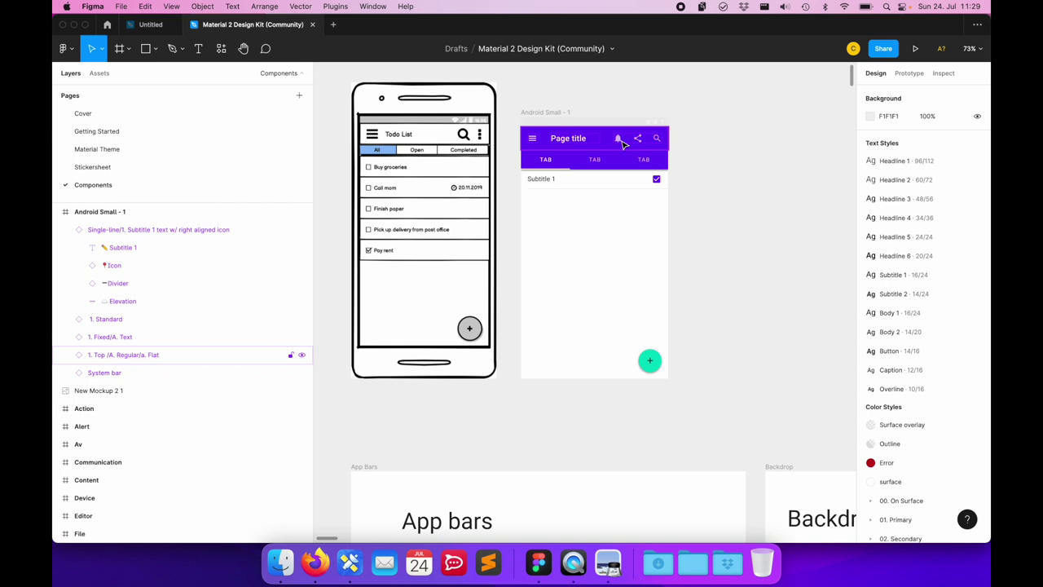
Step: Select the purple top app bar and expand its layers down to the Page Title text
click(467, 145)
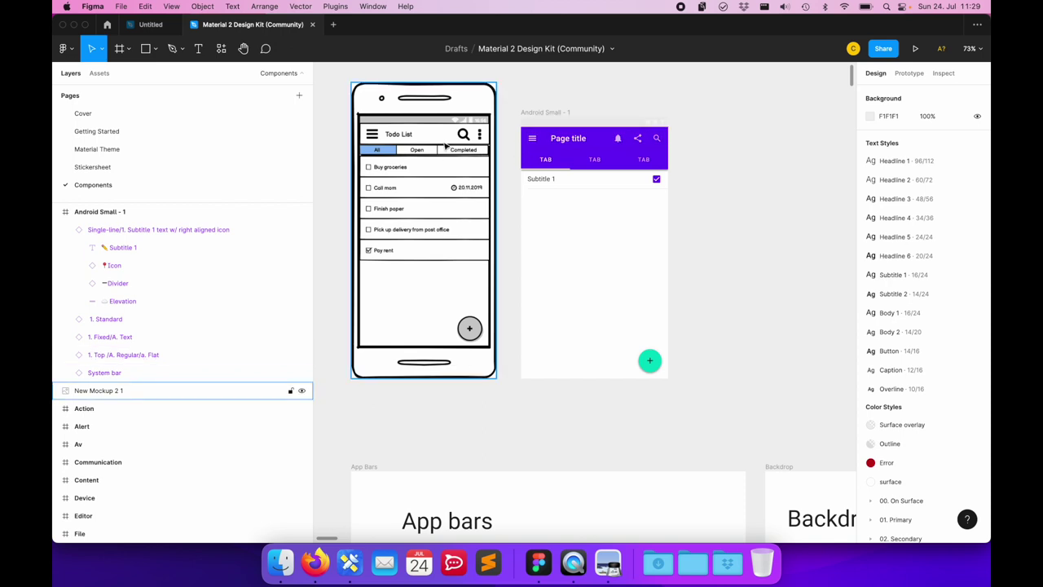
key(Escape)
click(568, 140)
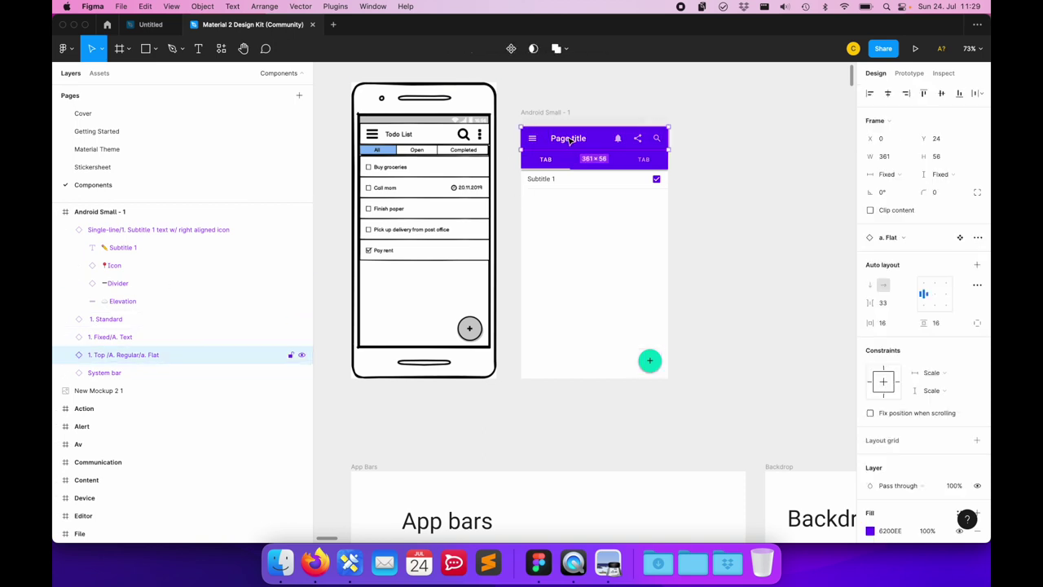
mouse_move(163, 326)
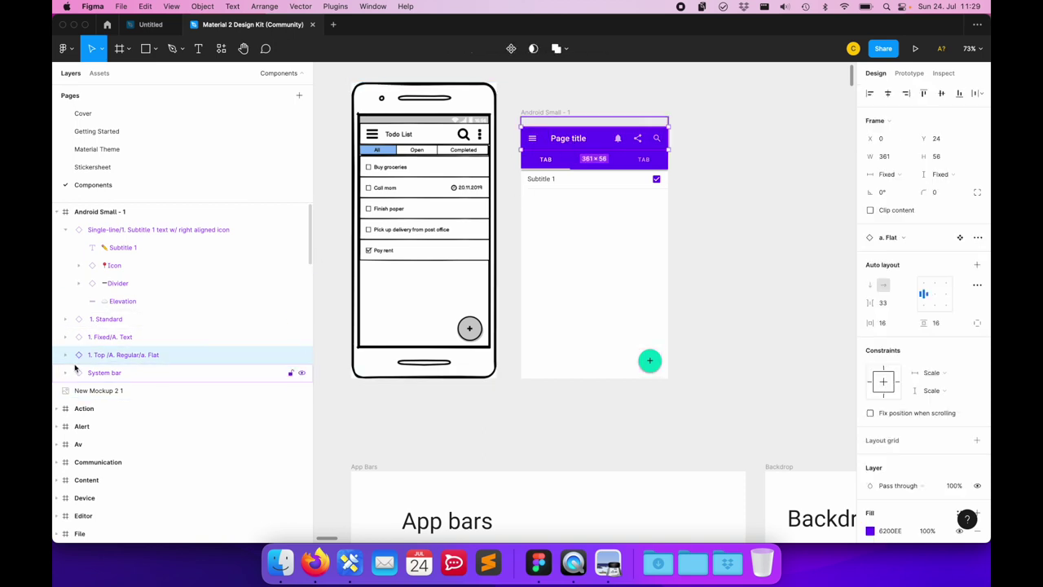
click(65, 357)
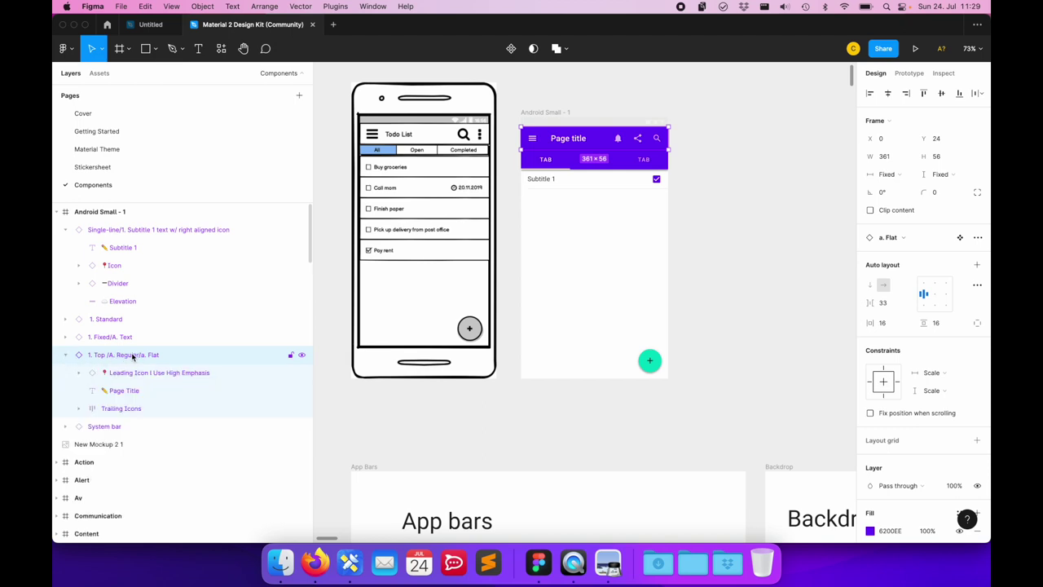
click(79, 373)
click(79, 426)
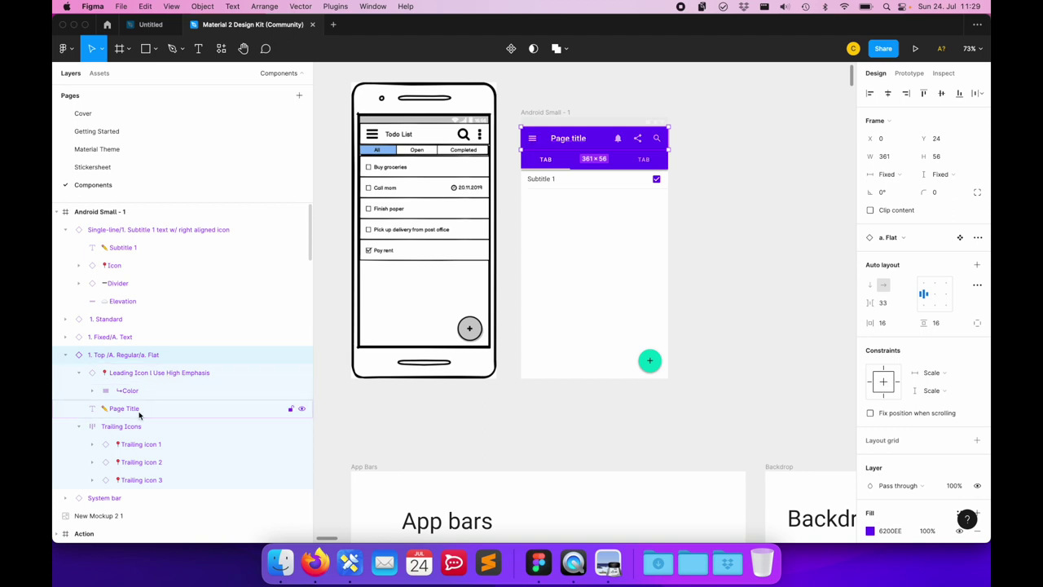
click(138, 412)
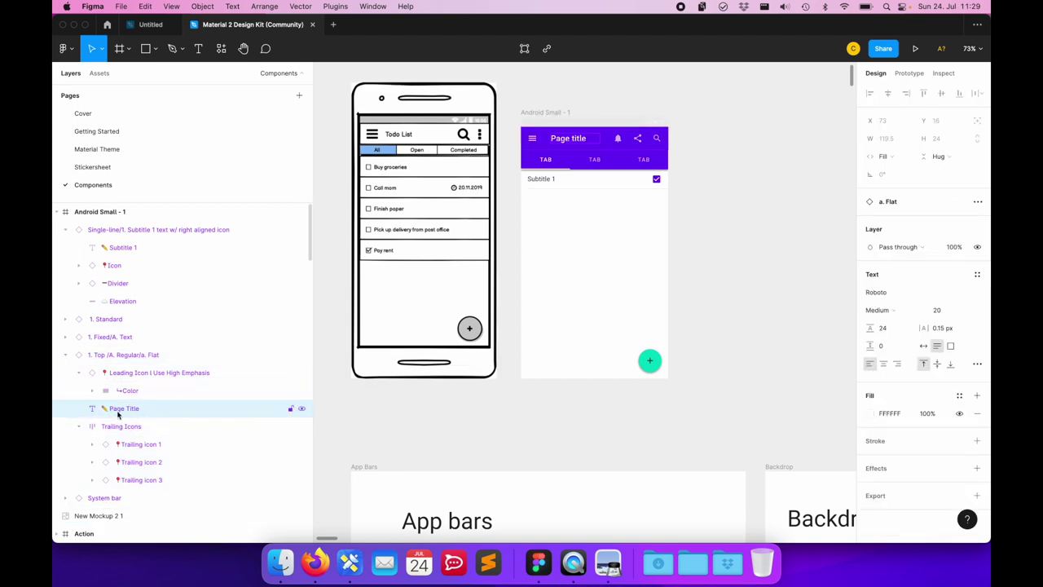
Step: Change the app bar title to 'Todo List' and hide the bell icon
double_click(582, 140)
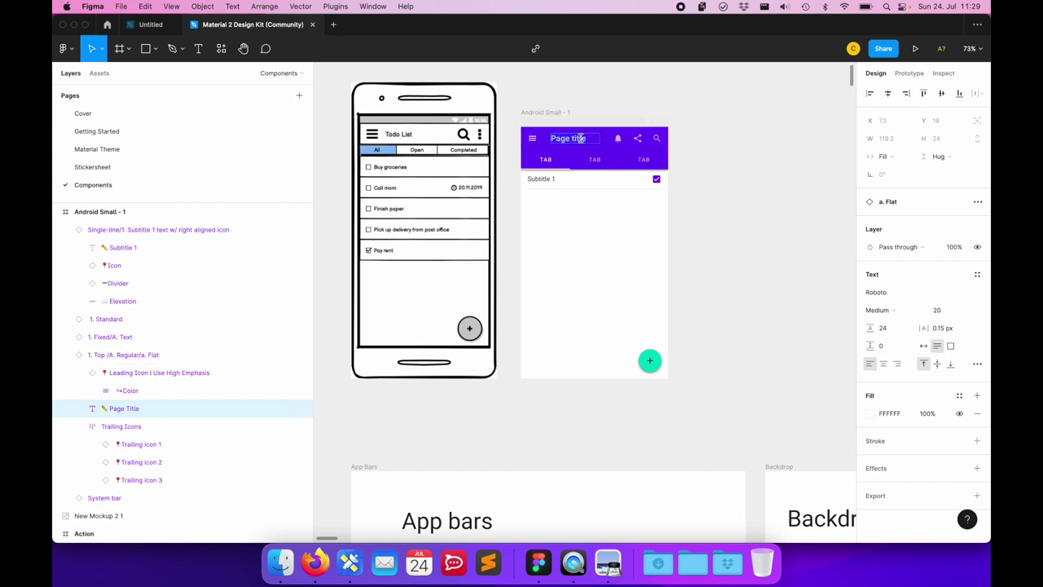
text(Todo List)
key(Escape)
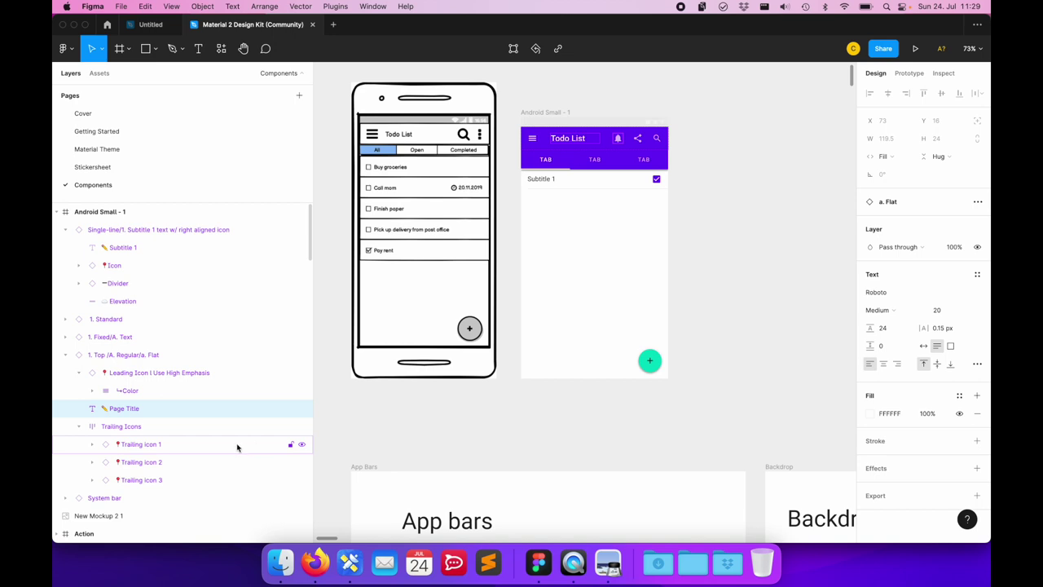
click(302, 445)
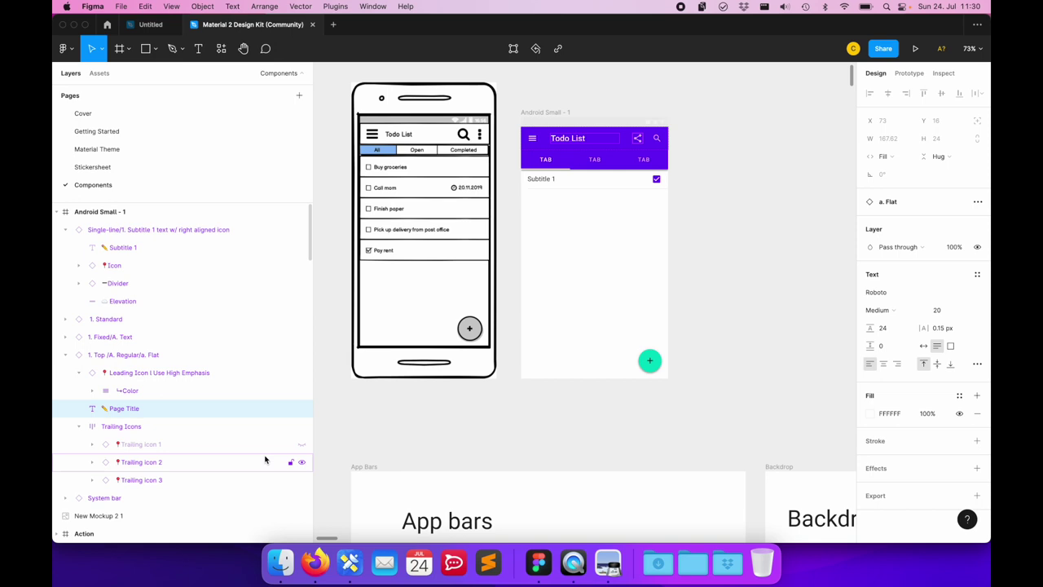
Step: Select the share icon layer and bring up its Swap instance component choices
click(265, 462)
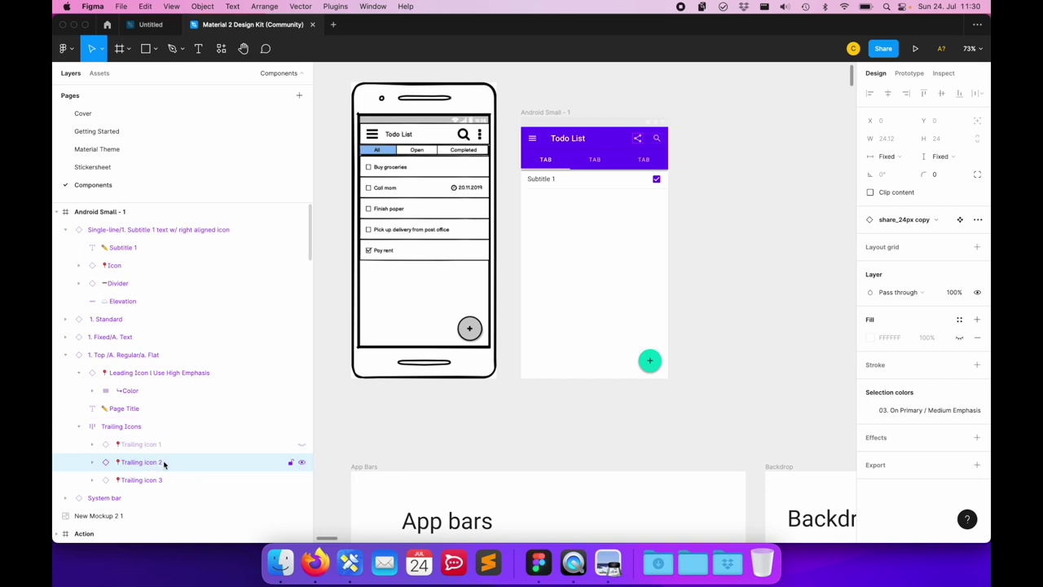
click(945, 223)
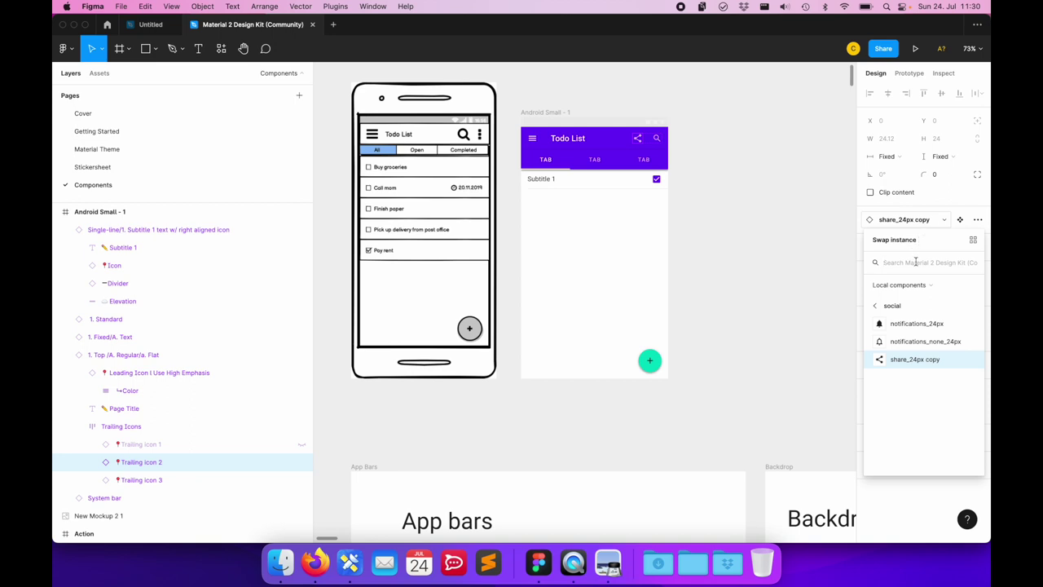
click(916, 261)
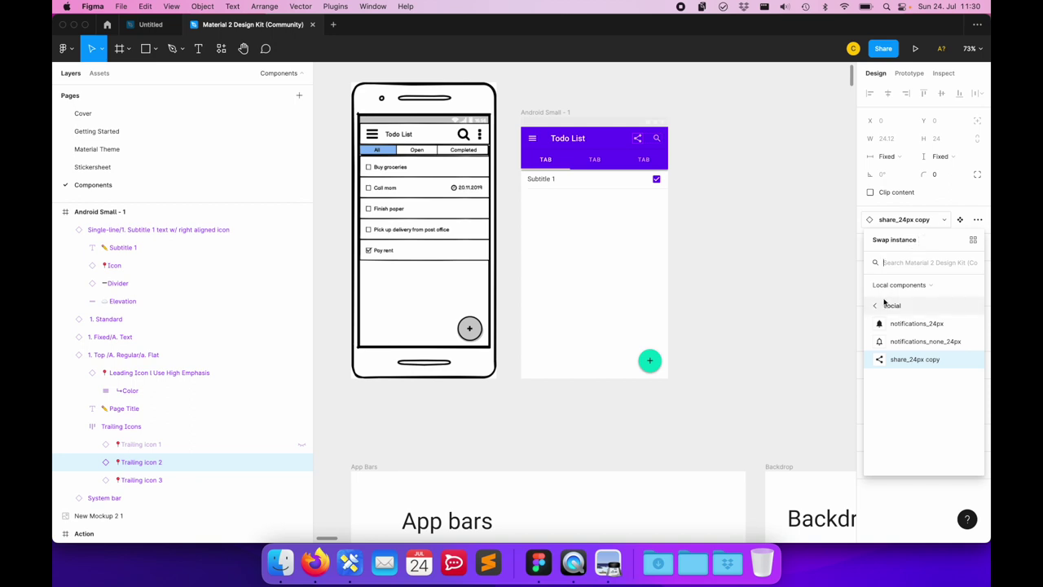
click(874, 305)
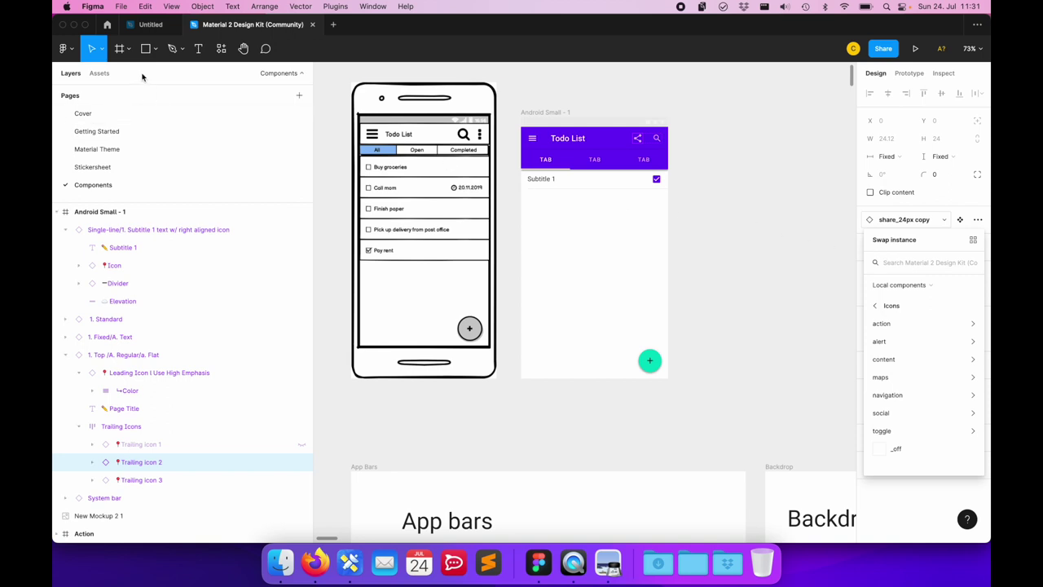
click(94, 74)
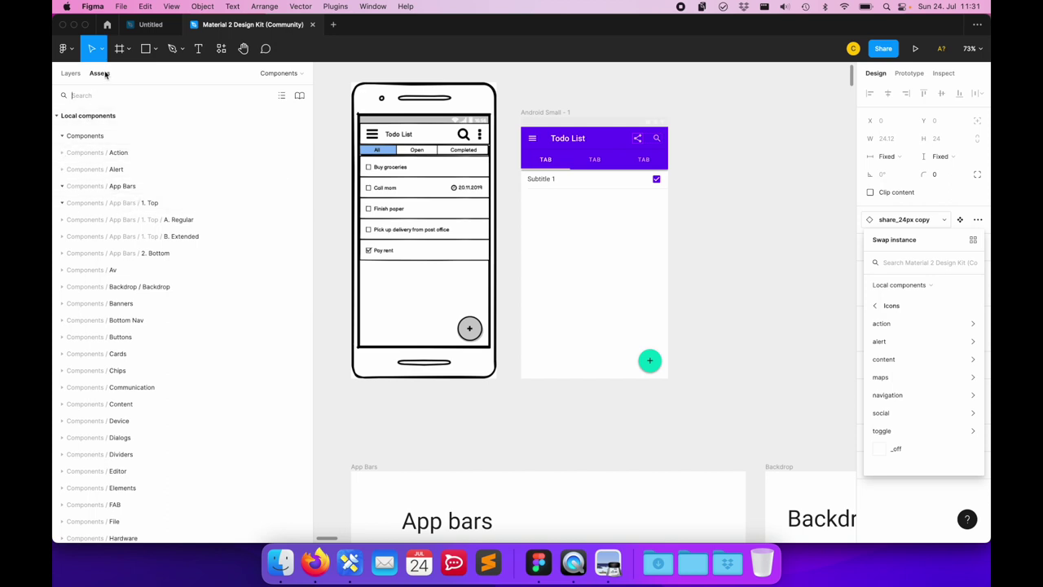
click(63, 155)
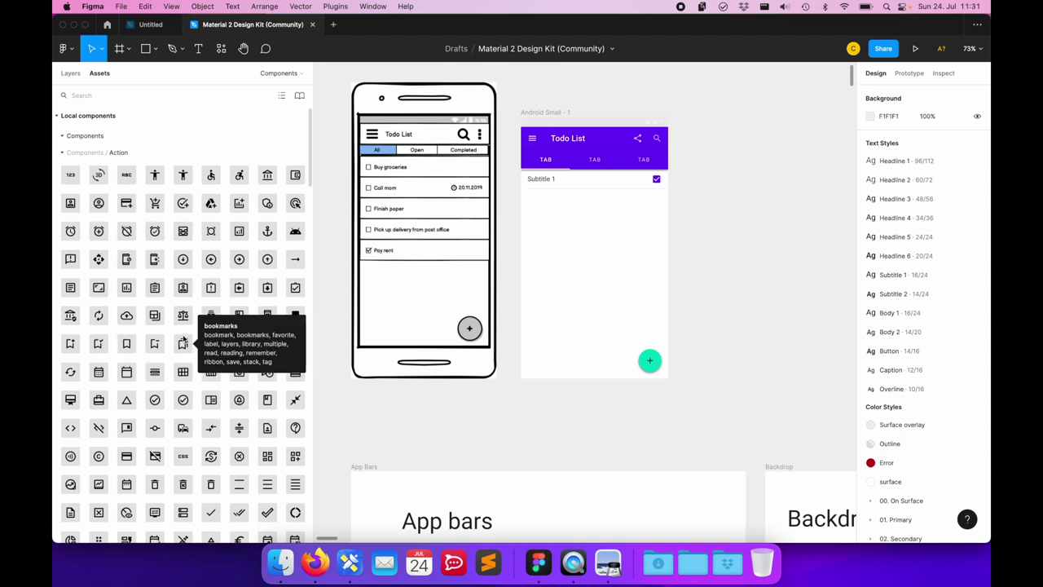
click(62, 152)
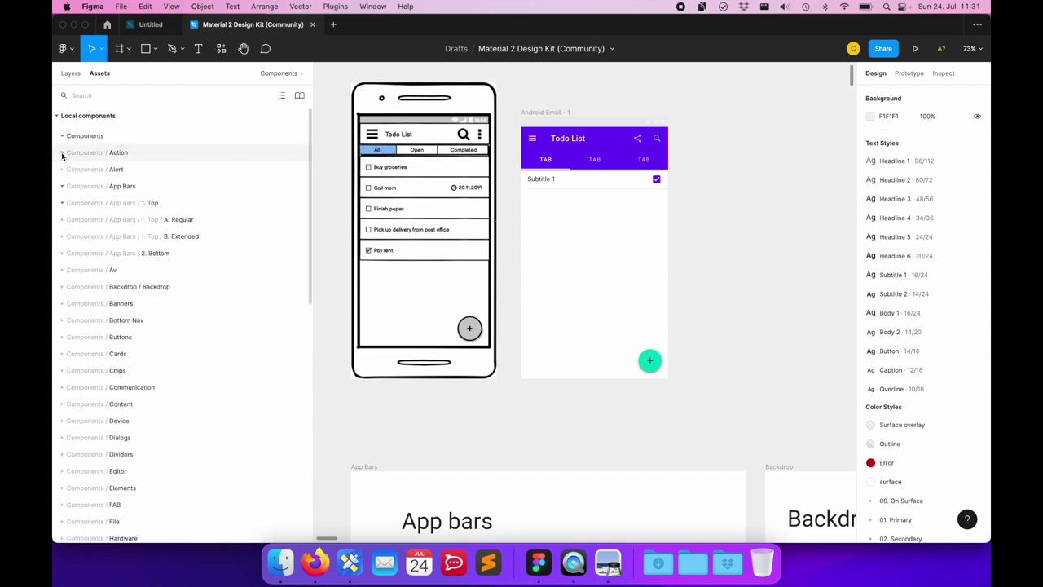
click(70, 73)
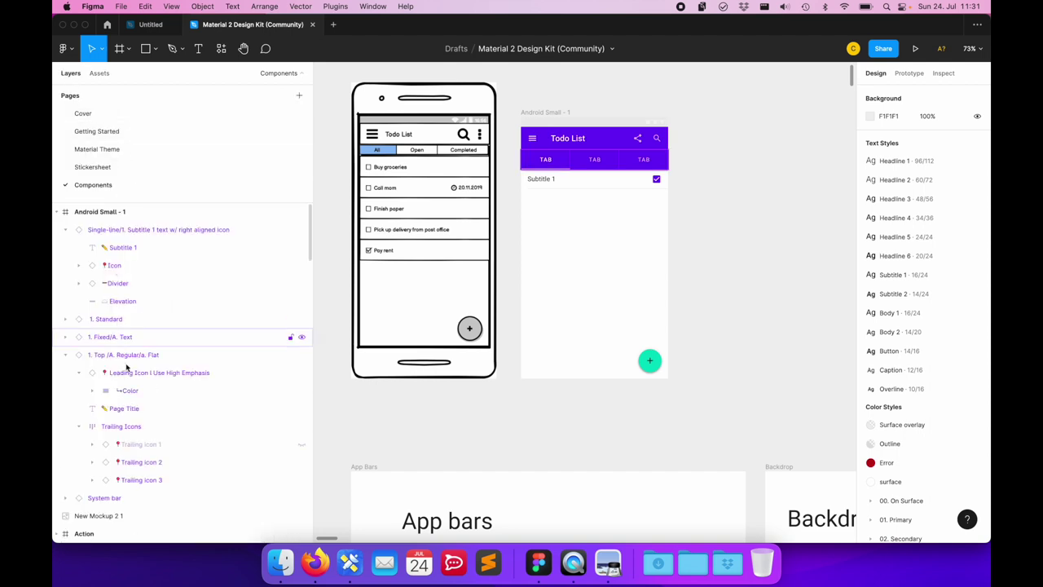
click(142, 466)
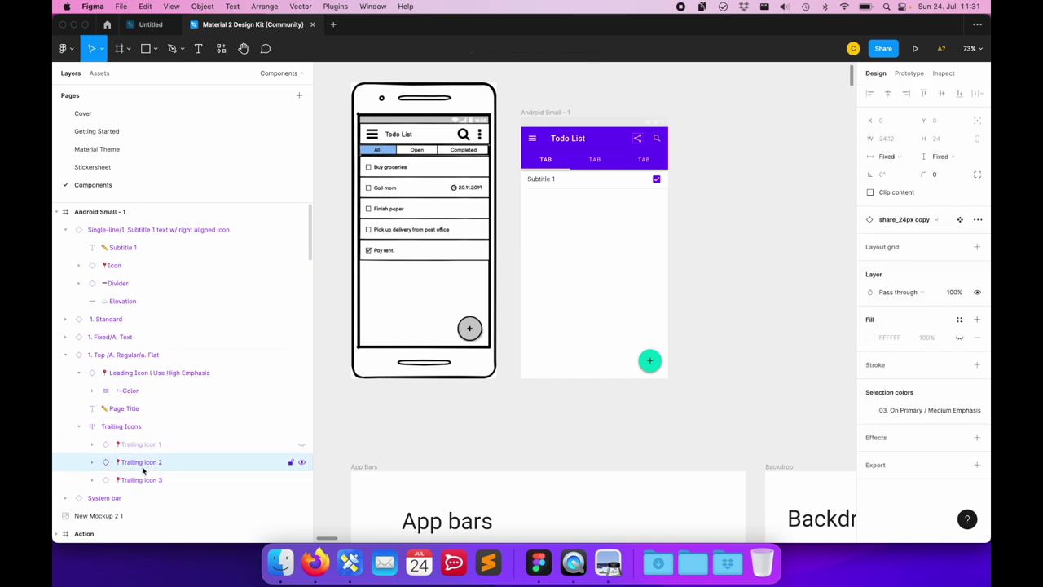
Step: Swap the share icon for the search icon
click(946, 222)
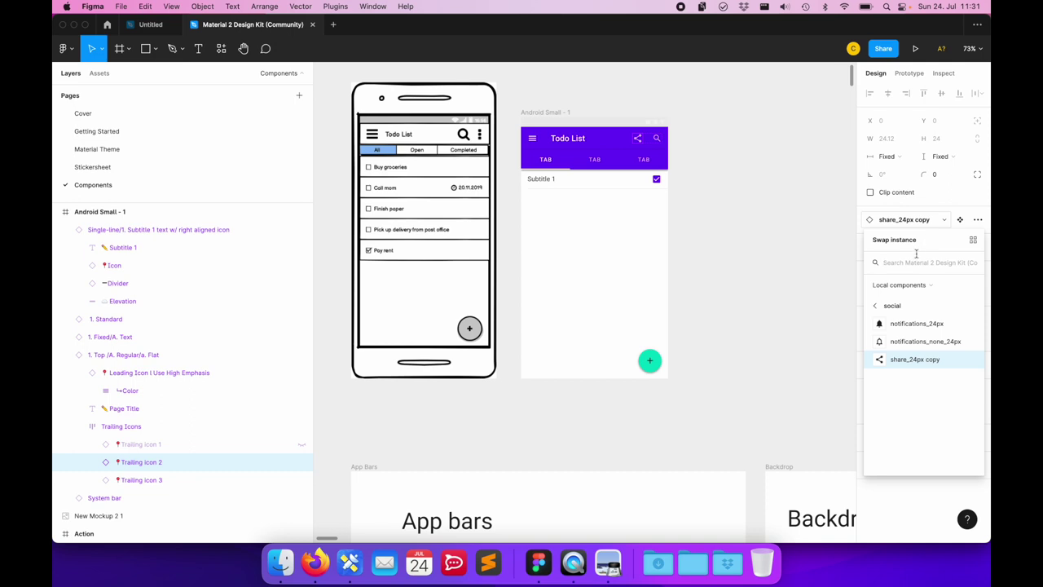
text(search)
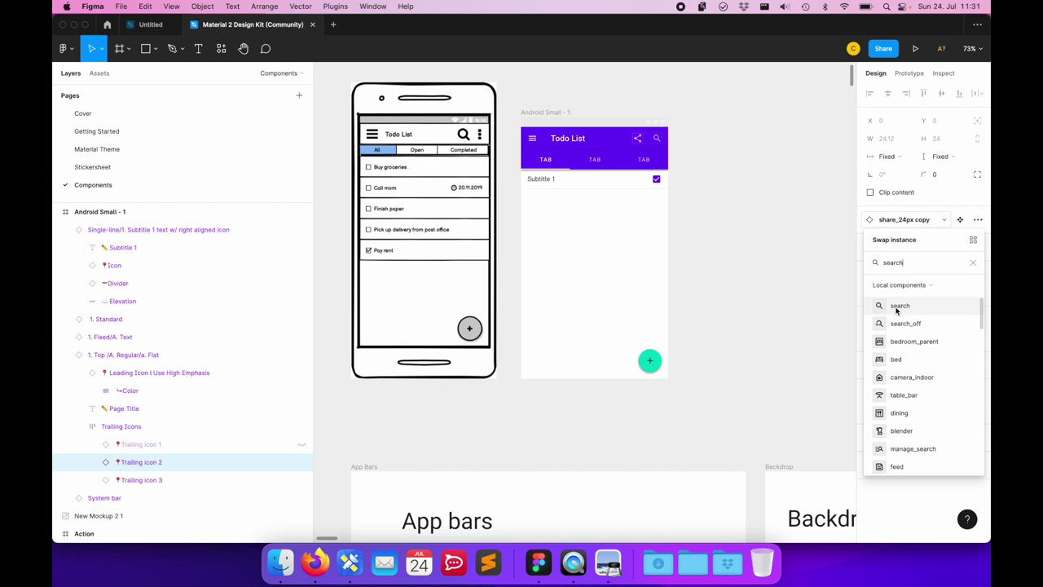
click(896, 307)
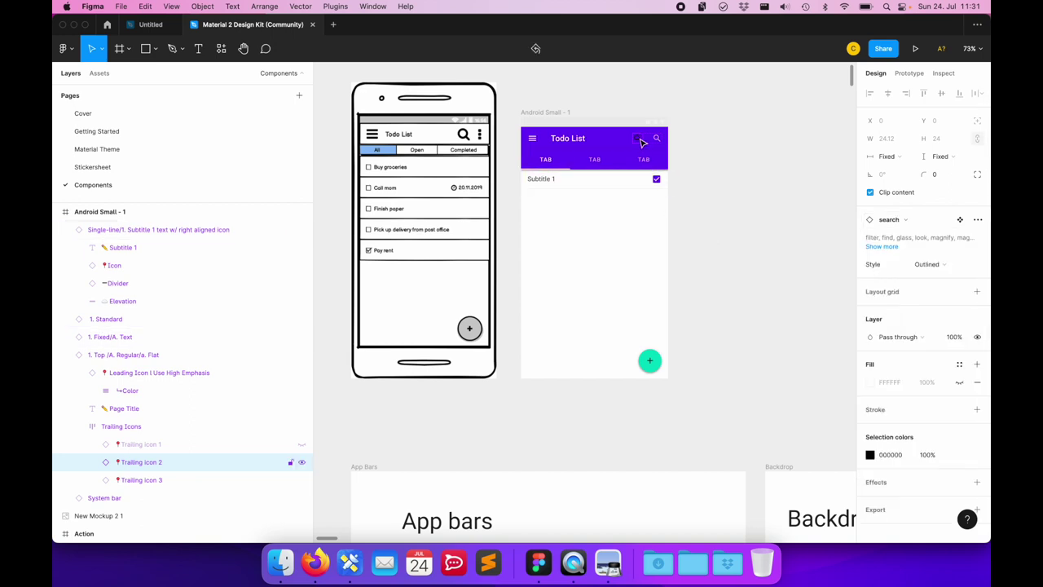
Step: Colour the search icon with the 03. On Primary / High Emphasis style
mouse_move(921, 455)
click(958, 460)
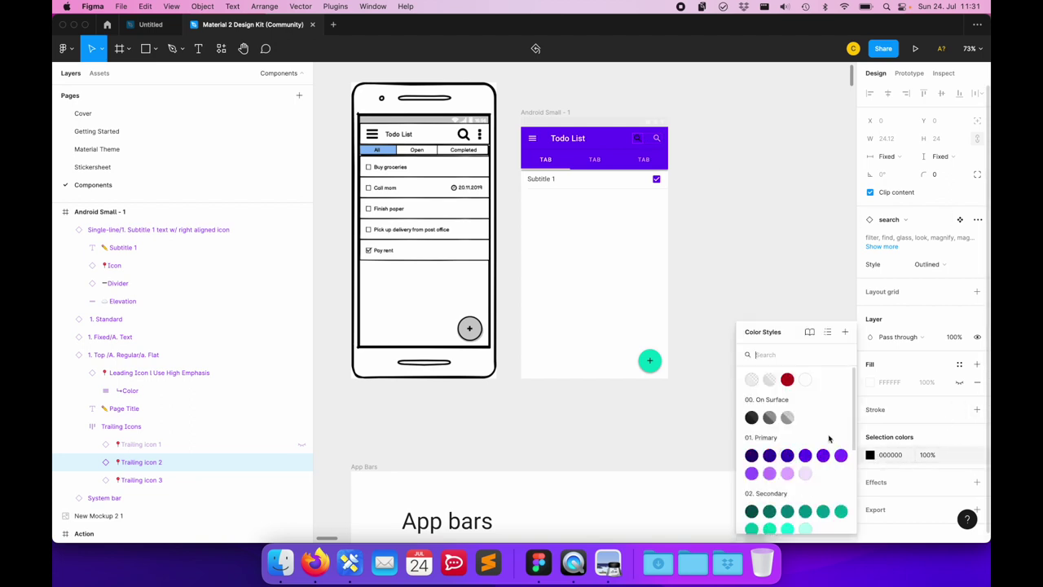
scroll(827, 439, down, 5)
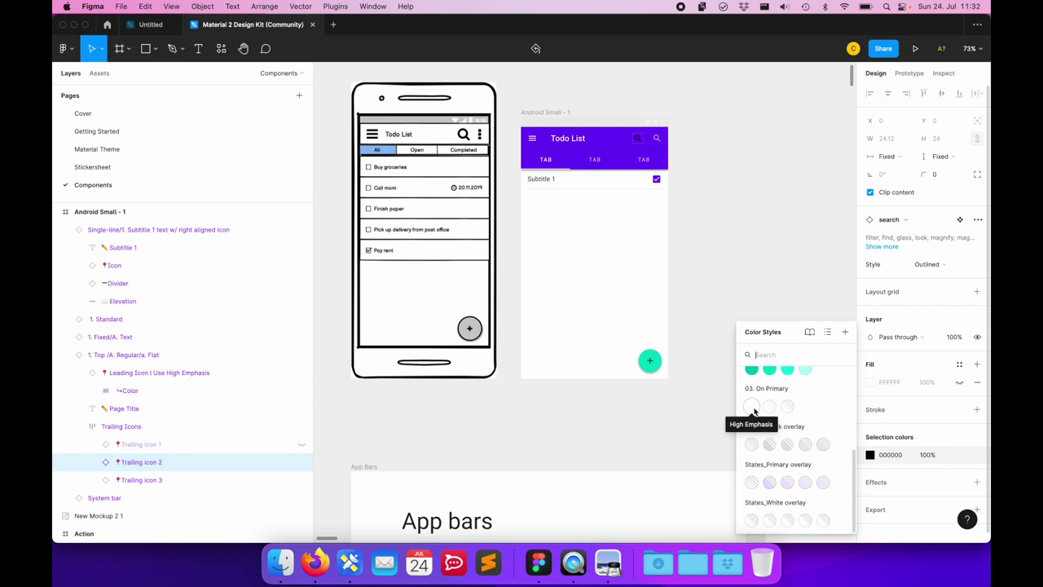
click(753, 411)
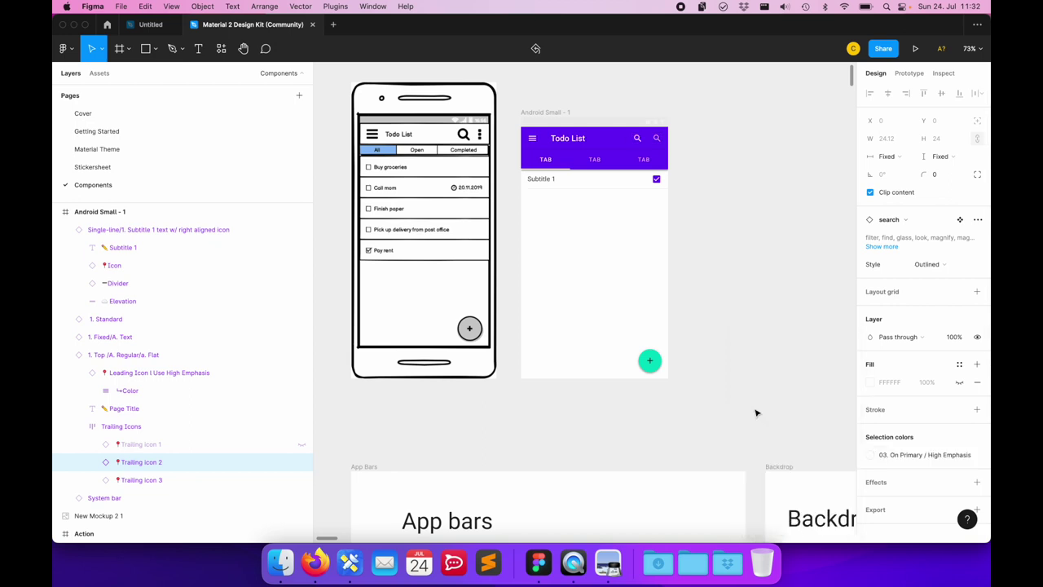
click(130, 481)
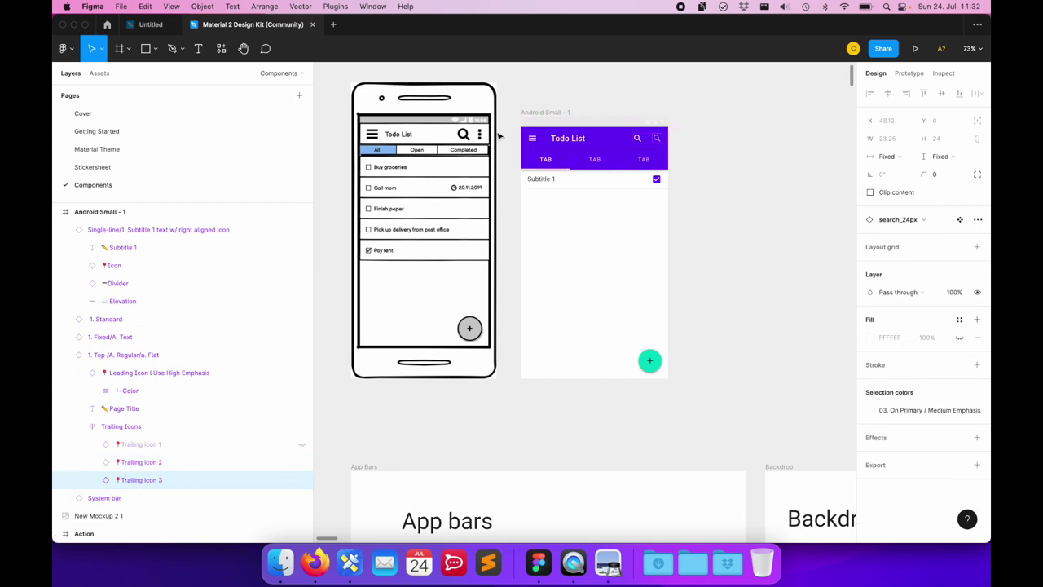
click(924, 222)
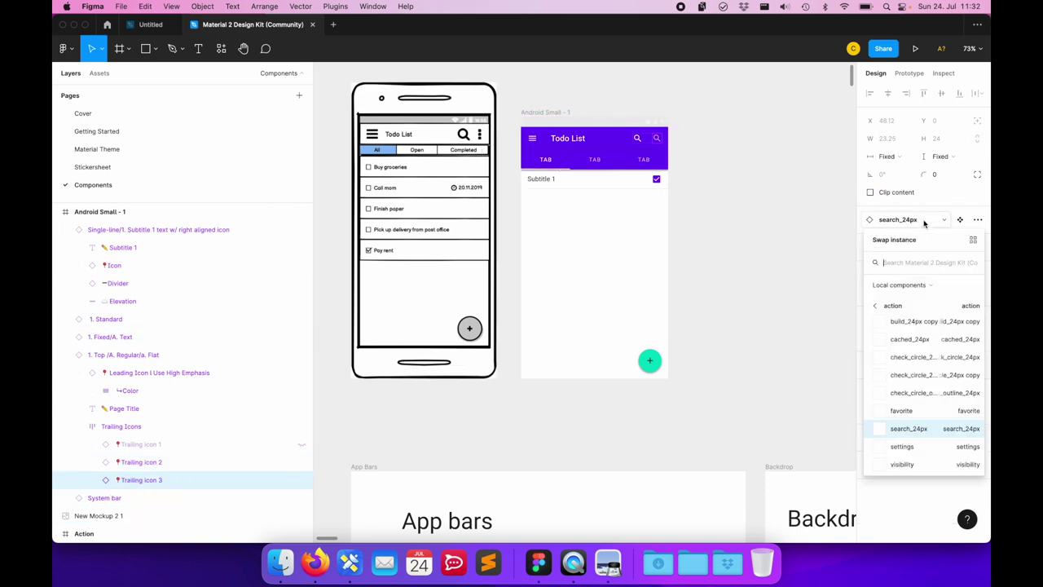
Step: Swap the third trailing icon for more_vert and colour it 03. On Primary / High Emphasis
click(915, 263)
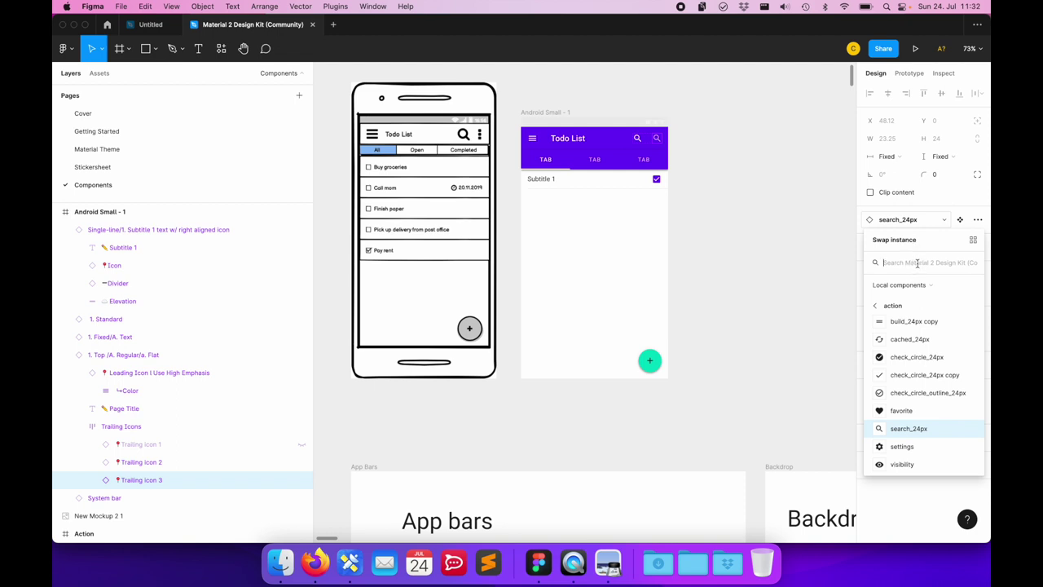
text(more)
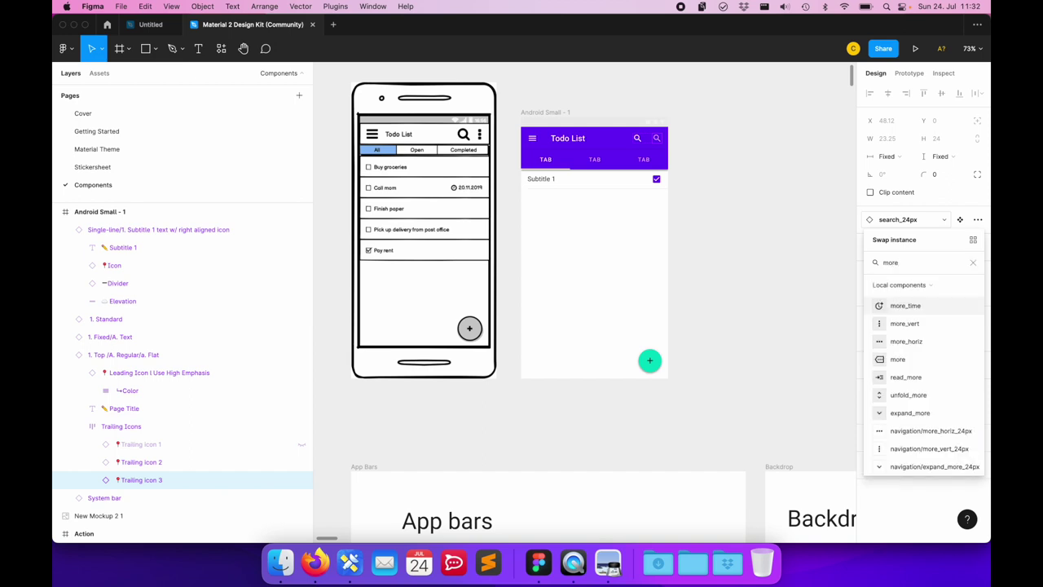
click(904, 324)
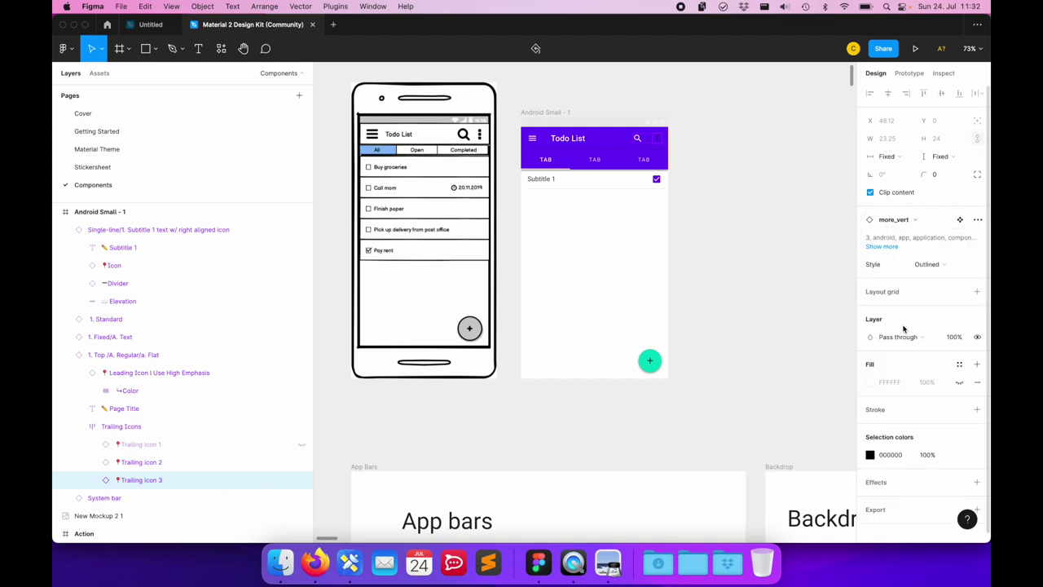
mouse_move(921, 454)
click(961, 455)
scroll(803, 445, down, 5)
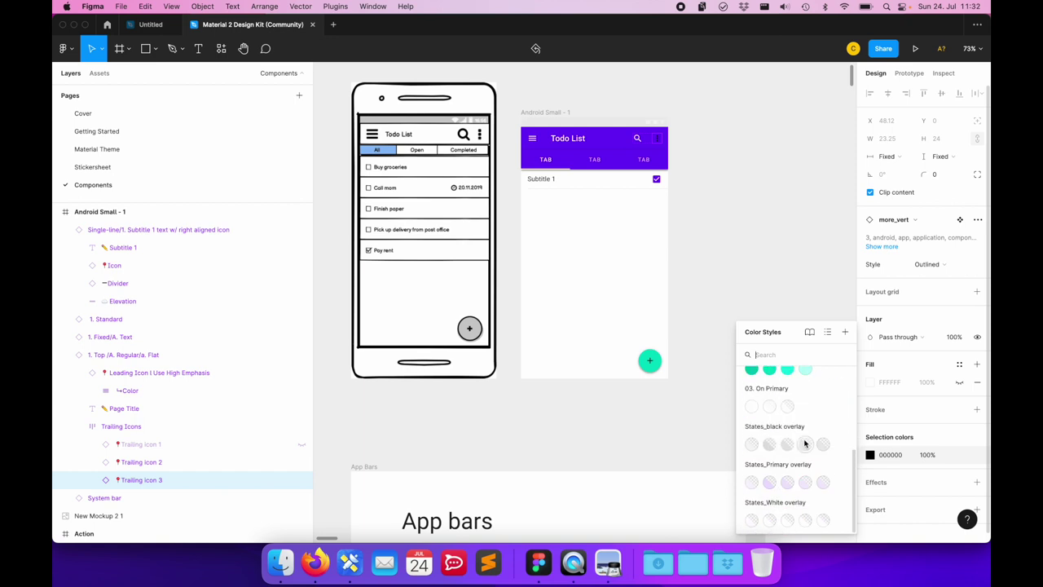
click(752, 406)
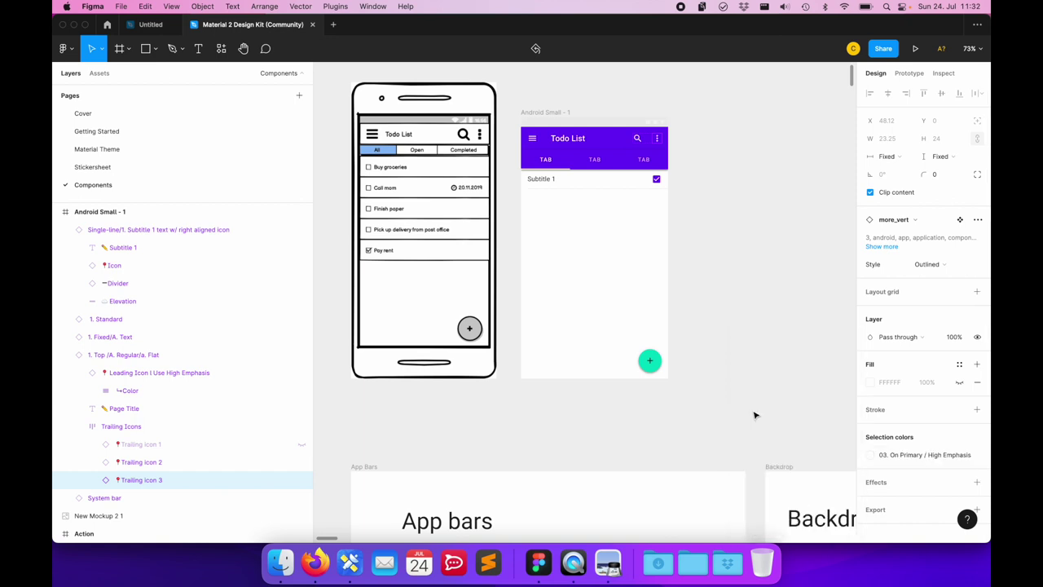
click(732, 279)
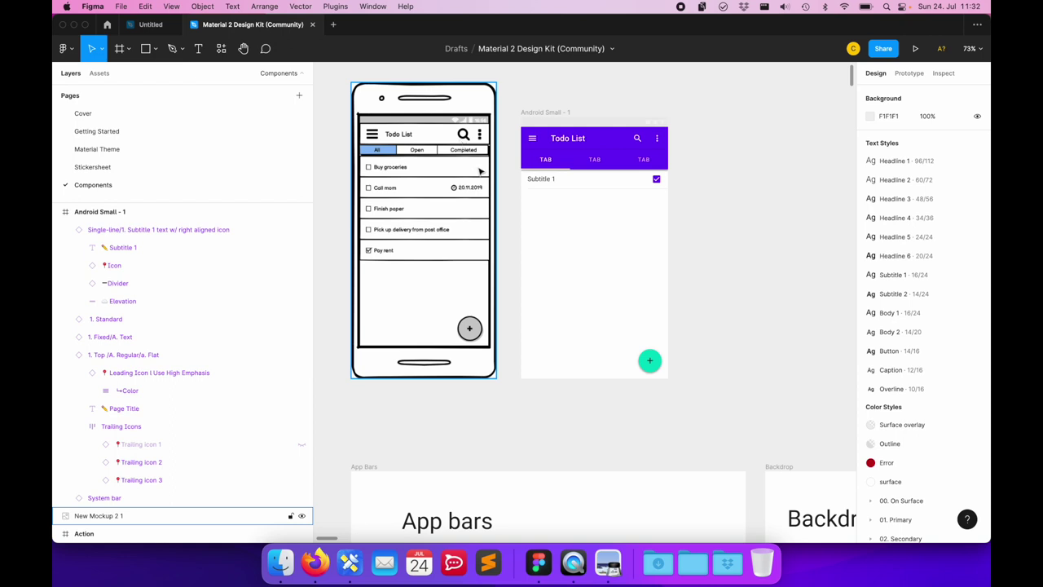
click(65, 356)
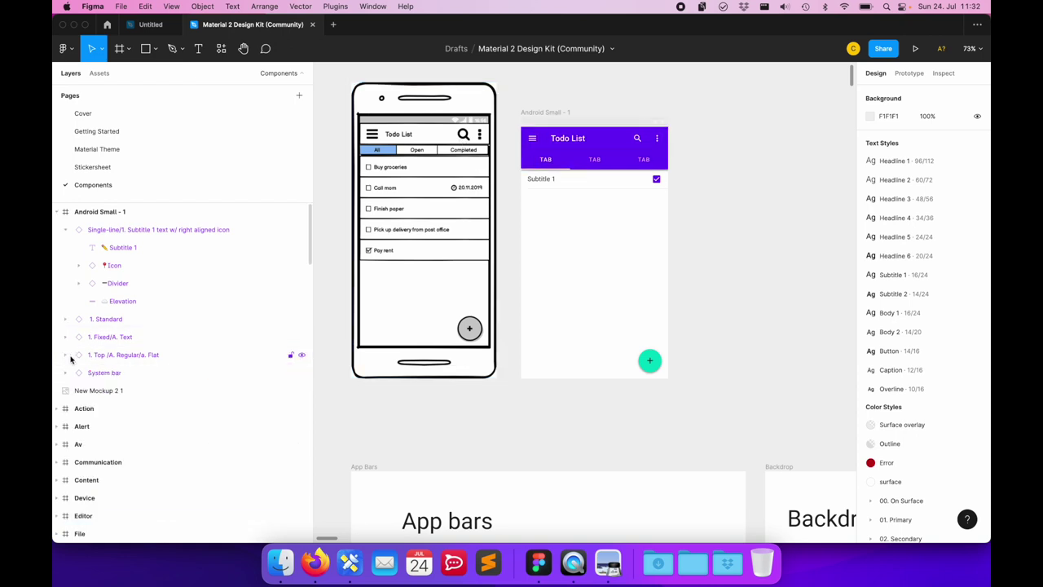
Step: Select the tab bar and expand its layers down to the first tab's label text
click(619, 161)
click(66, 336)
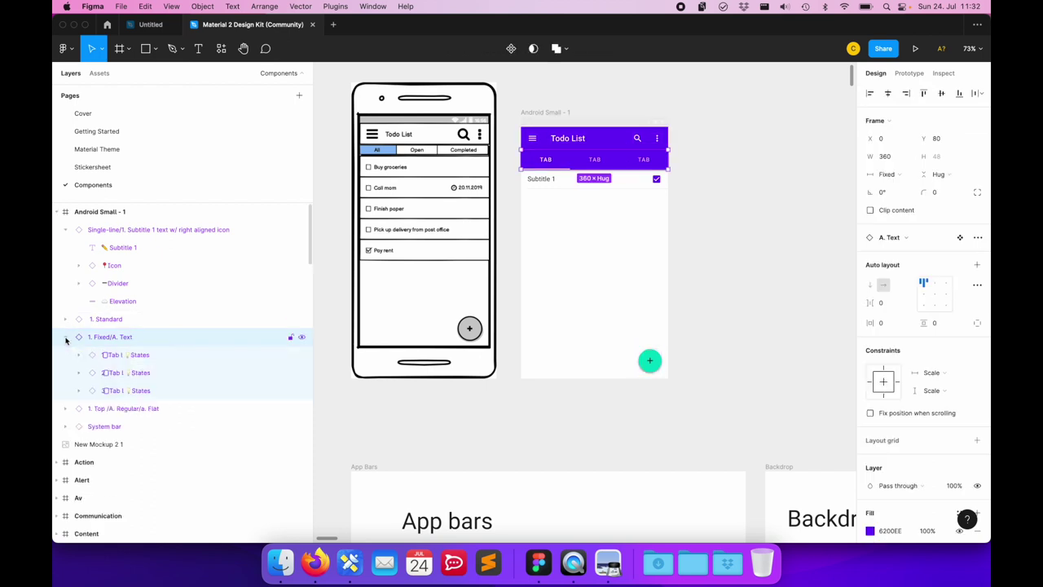
click(135, 354)
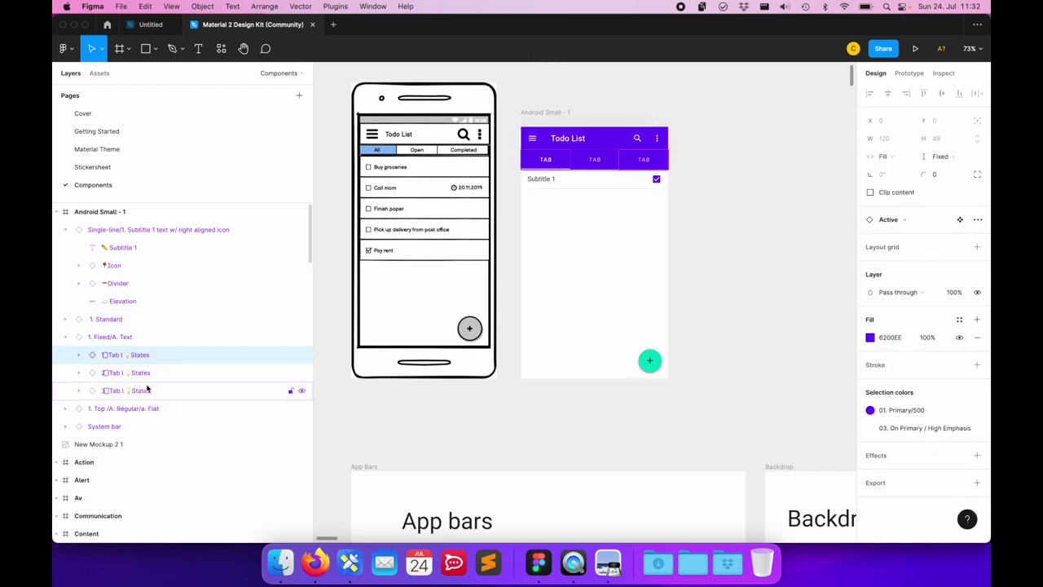
click(80, 356)
click(127, 376)
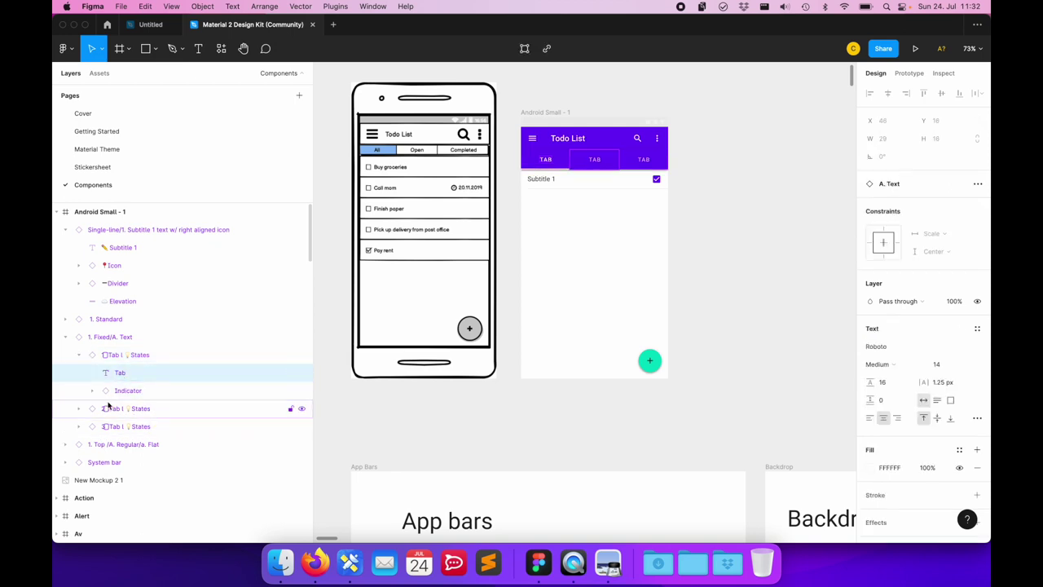
Step: Rename the three tab labels to All, Open and Completed
double_click(547, 160)
text(All)
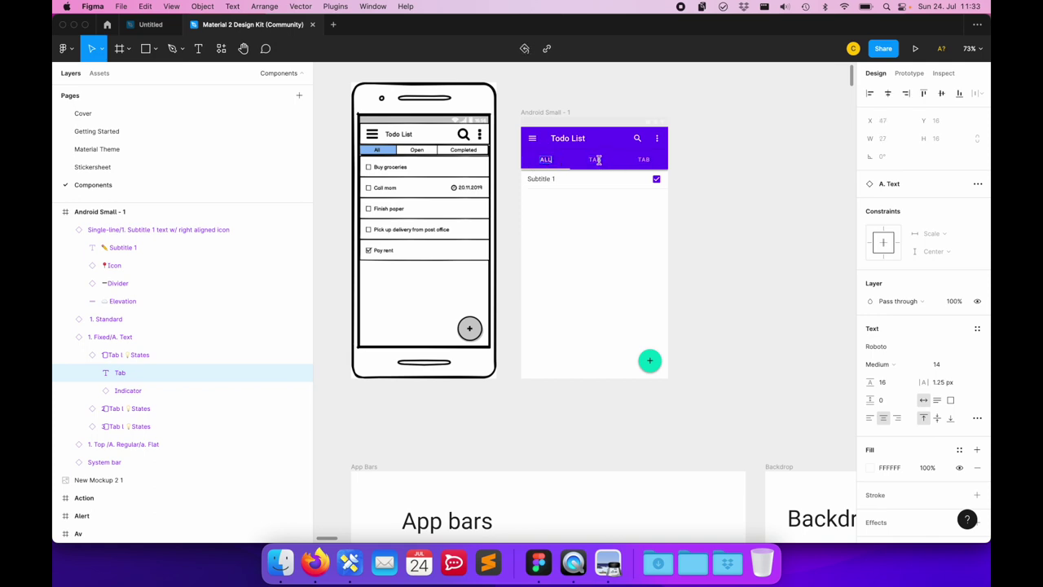
click(599, 159)
double_click(597, 161)
text(Open)
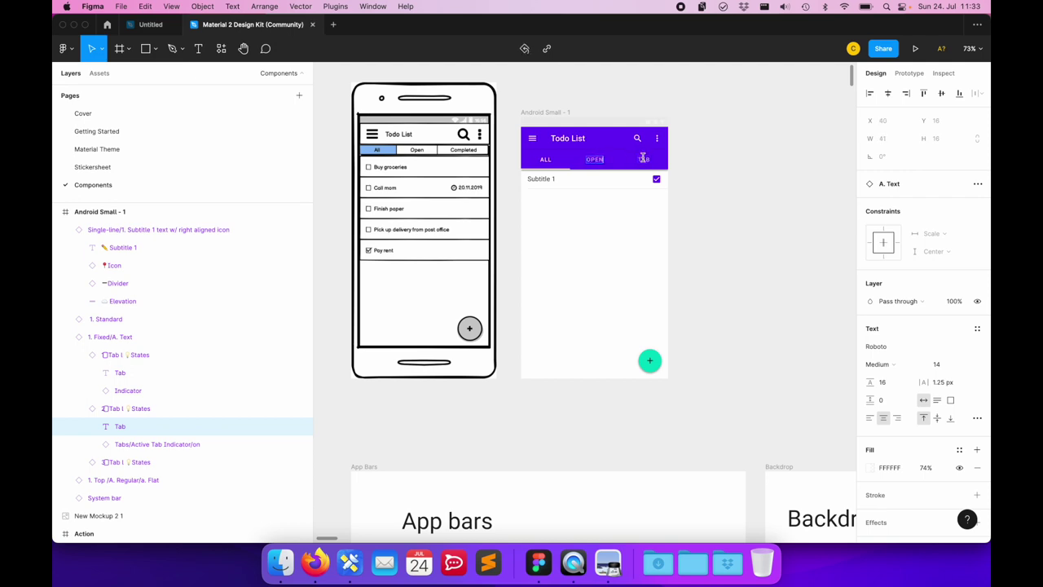
click(644, 159)
double_click(644, 159)
text(Completed)
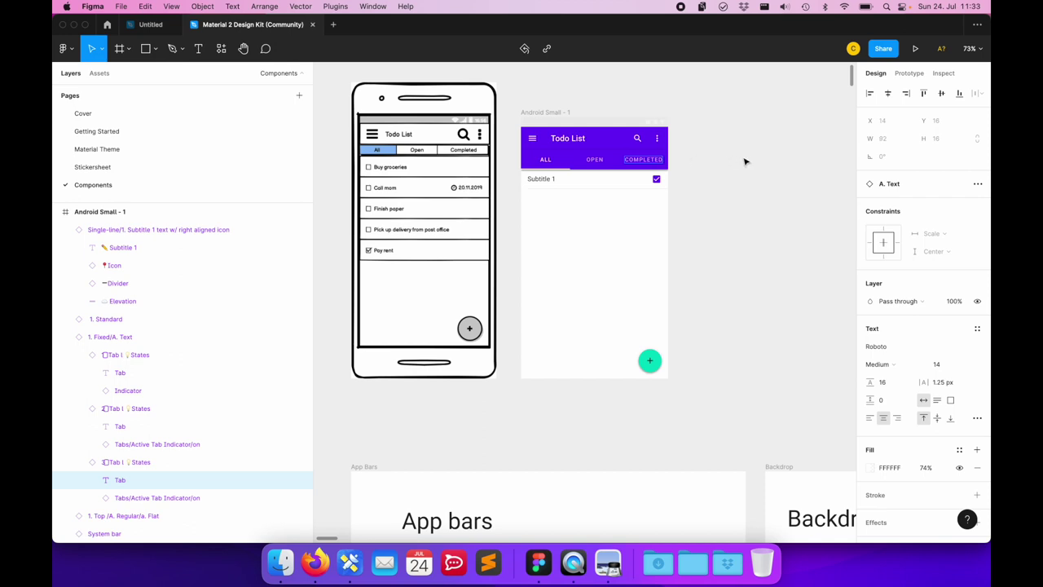
key(Escape)
click(760, 173)
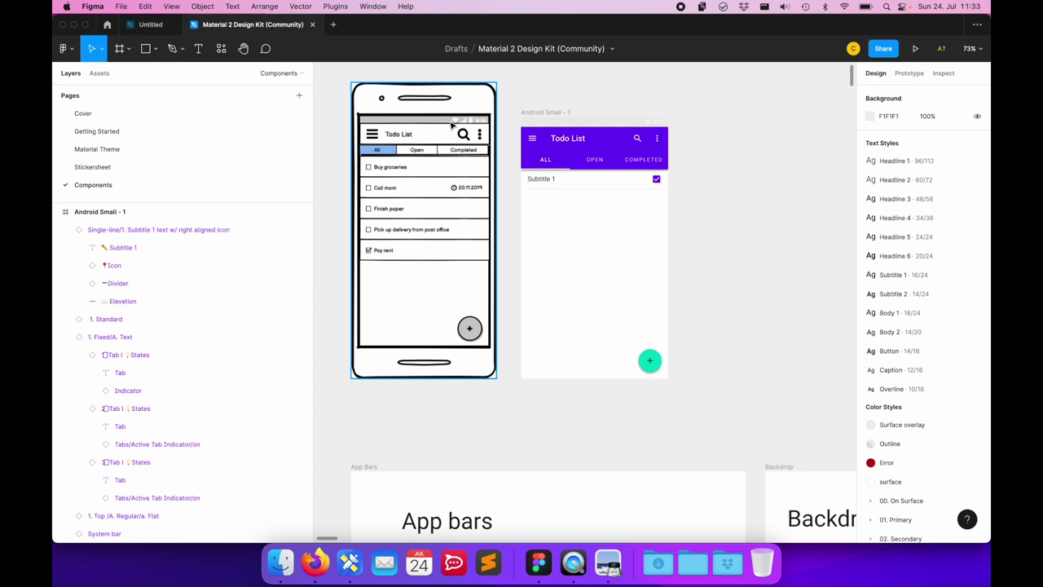
Step: Collapse the three tab groups, the tab bar group and the list row group in the layers panel
mouse_move(128, 390)
click(79, 354)
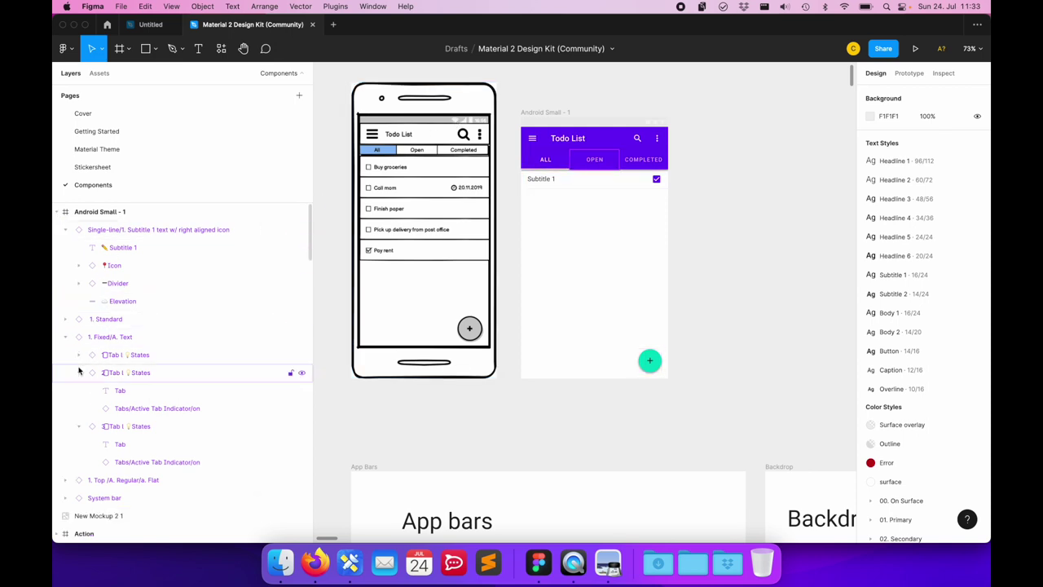
click(79, 372)
click(79, 391)
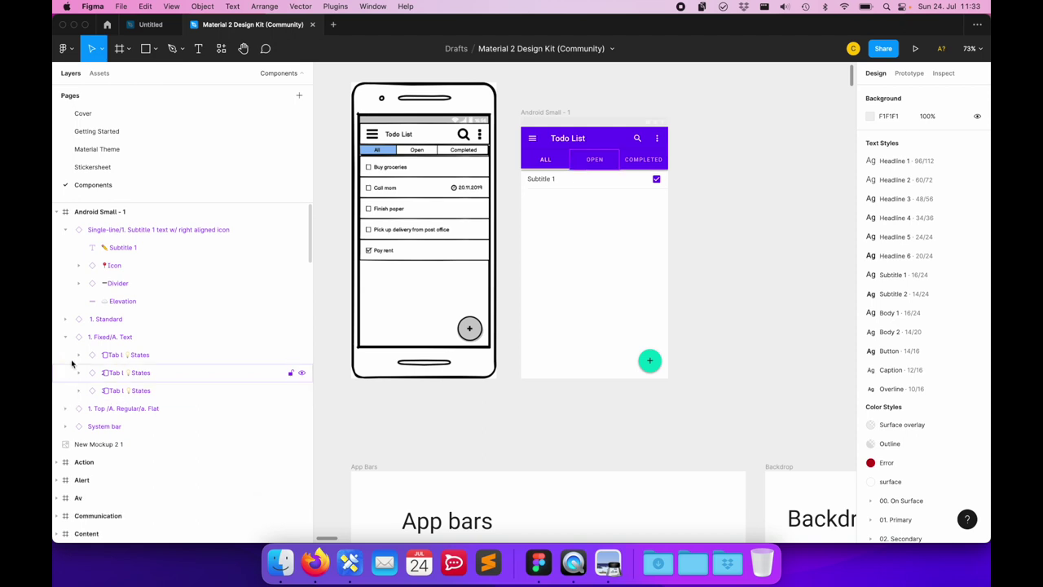
click(65, 337)
click(66, 229)
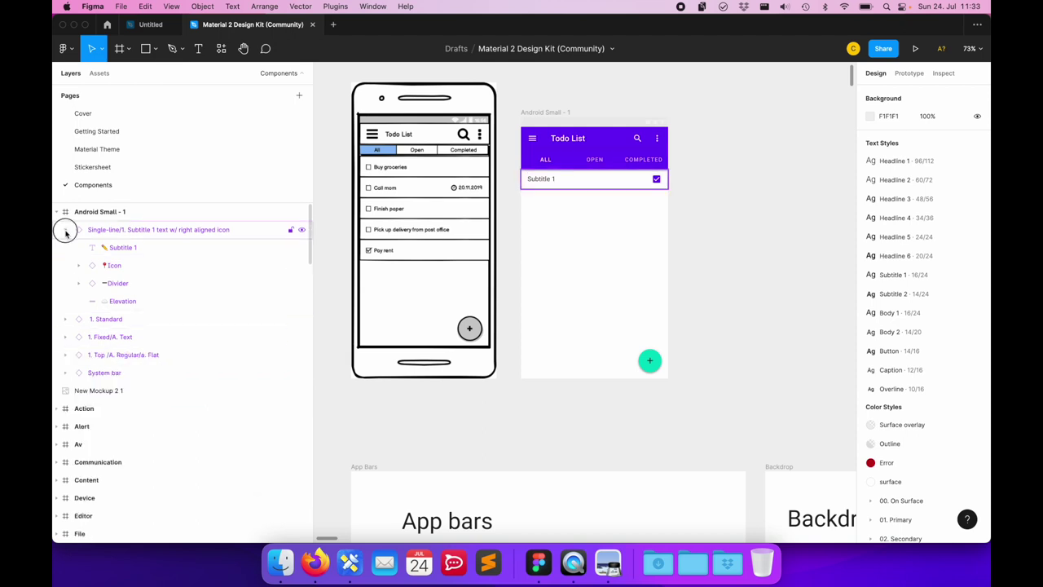
Step: Drag the Subtitle 1 row left to X 0, then reselect it to verify
click(604, 186)
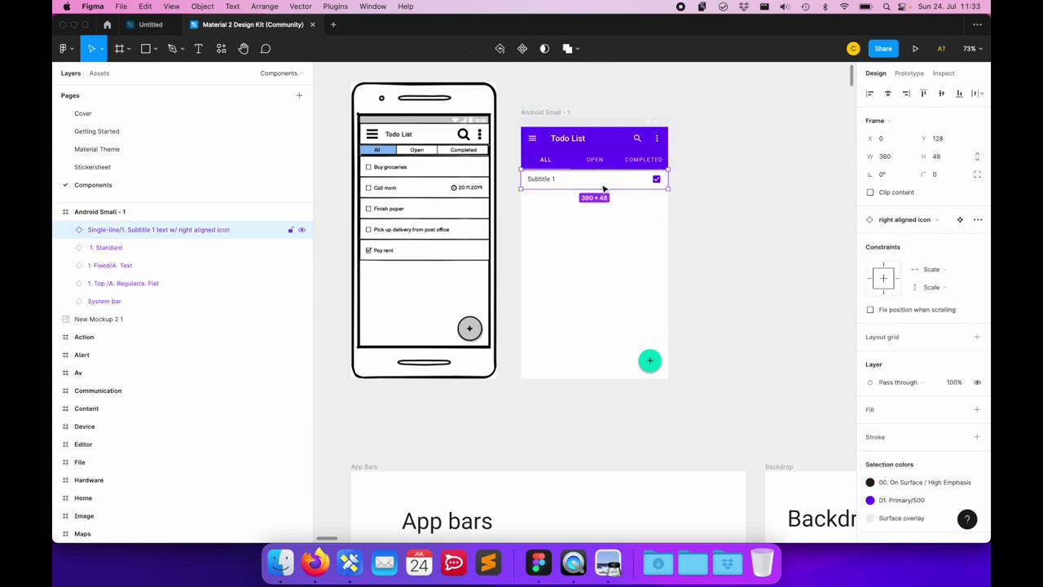
click(657, 181)
mouse_move(657, 181)
mouse_down()
mouse_move(644, 181)
mouse_move(657, 181)
mouse_up()
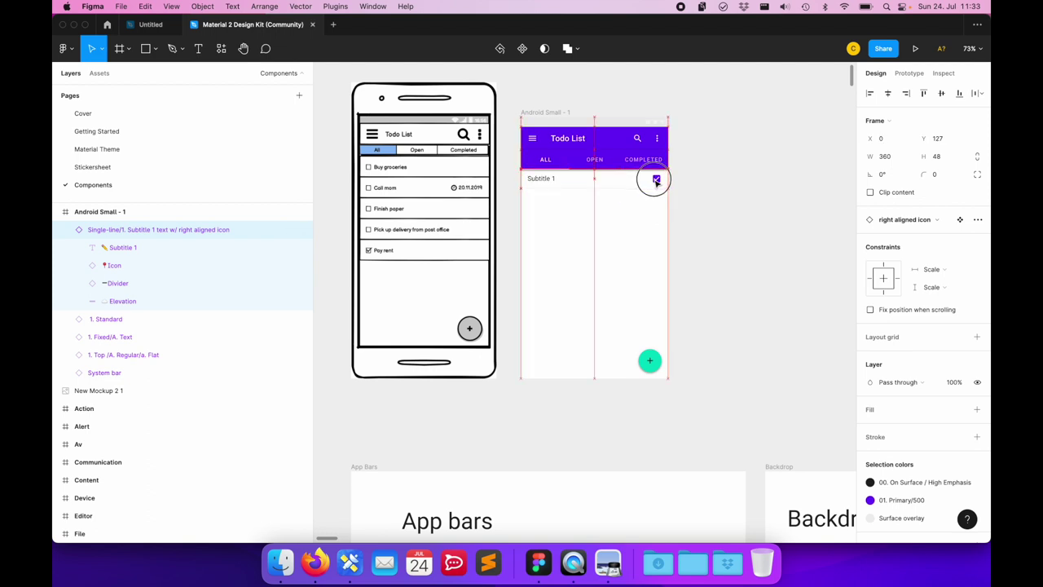
drag(657, 181, 656, 181)
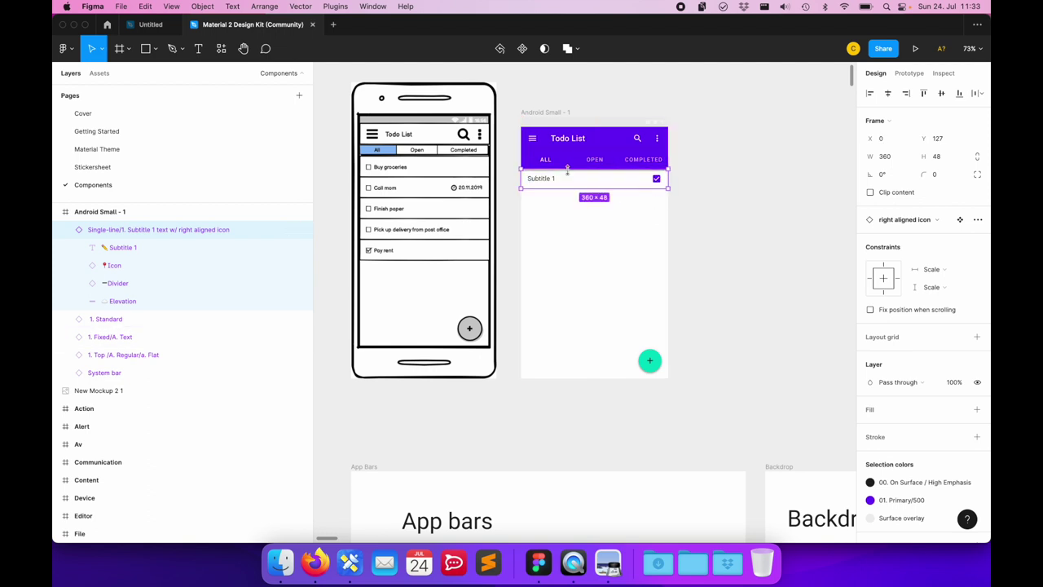
click(701, 220)
click(576, 185)
scroll(707, 289, down, 5)
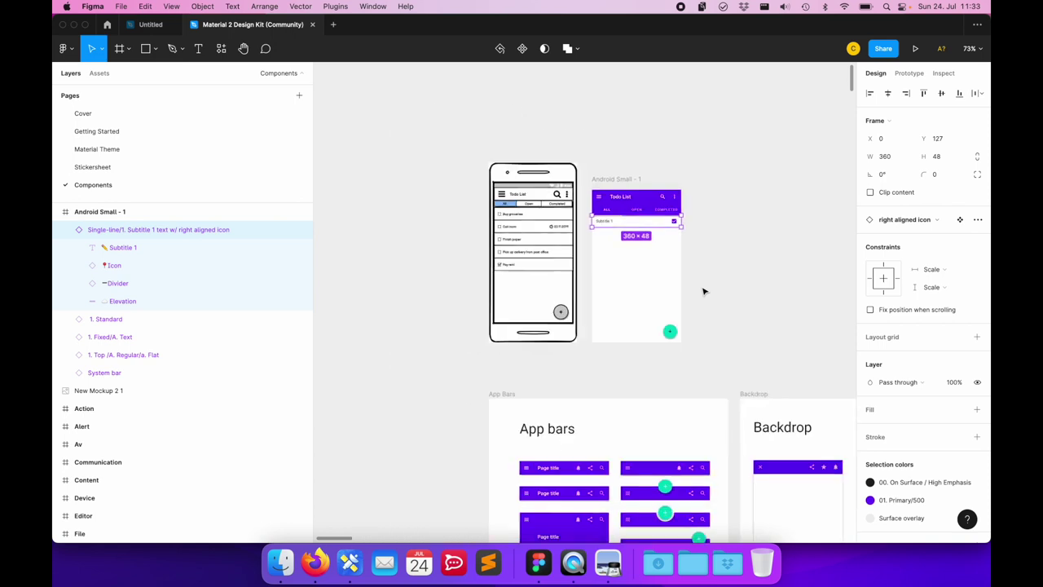
scroll(706, 289, up, 2)
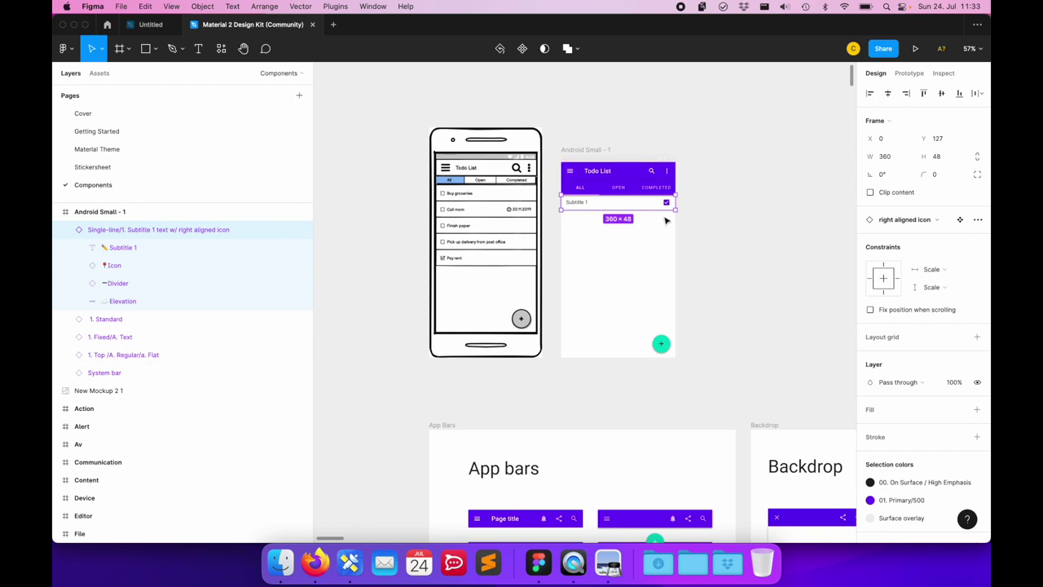
Step: Go to the Lists main component from the Subtitle 1 row's context menu
mouse_move(619, 219)
right_click(592, 206)
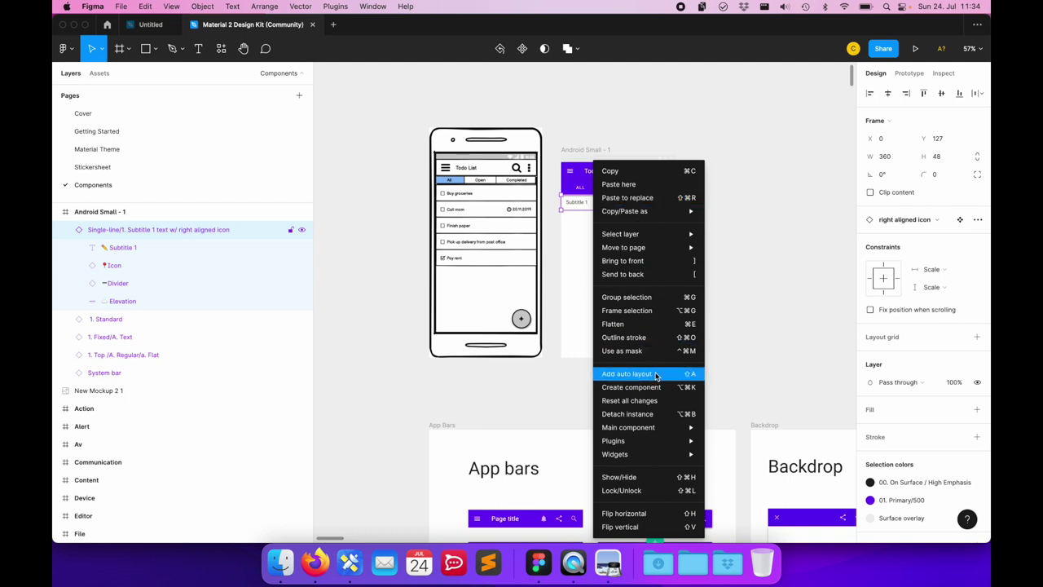
mouse_move(628, 427)
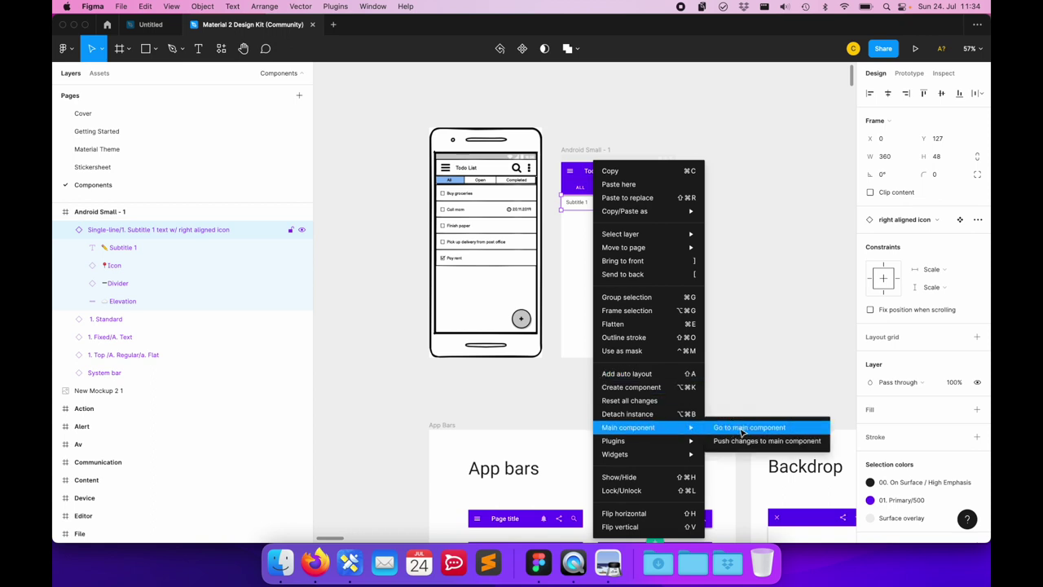
click(742, 429)
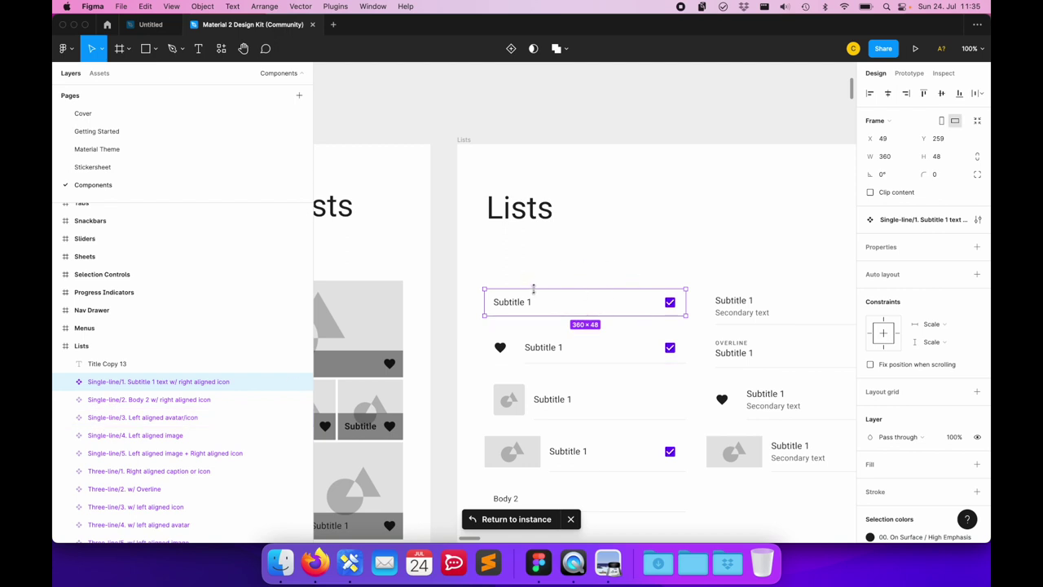
Step: Return to the Subtitle 1 row instance and open its context menu
click(514, 519)
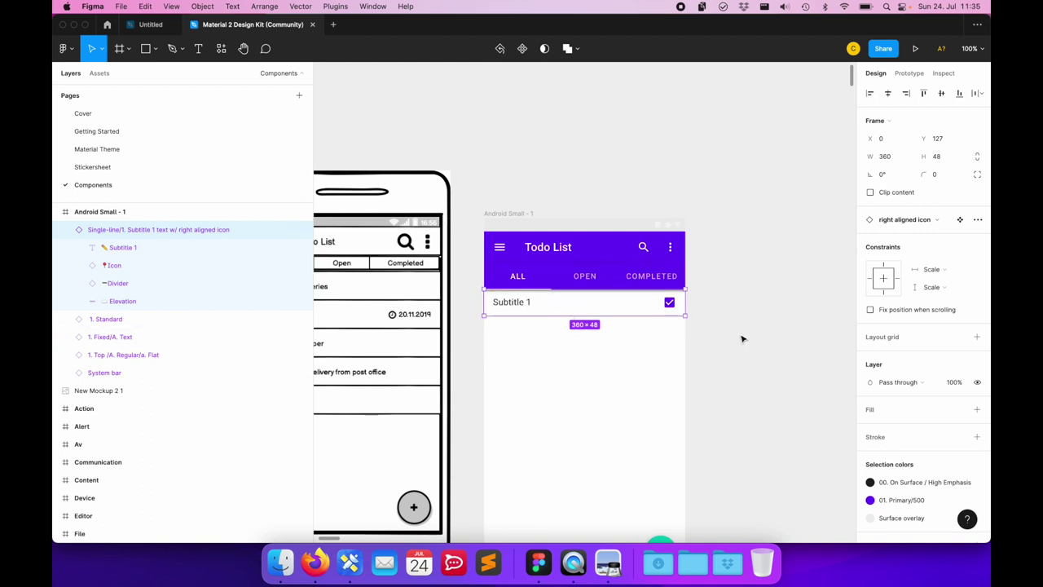
right_click(536, 307)
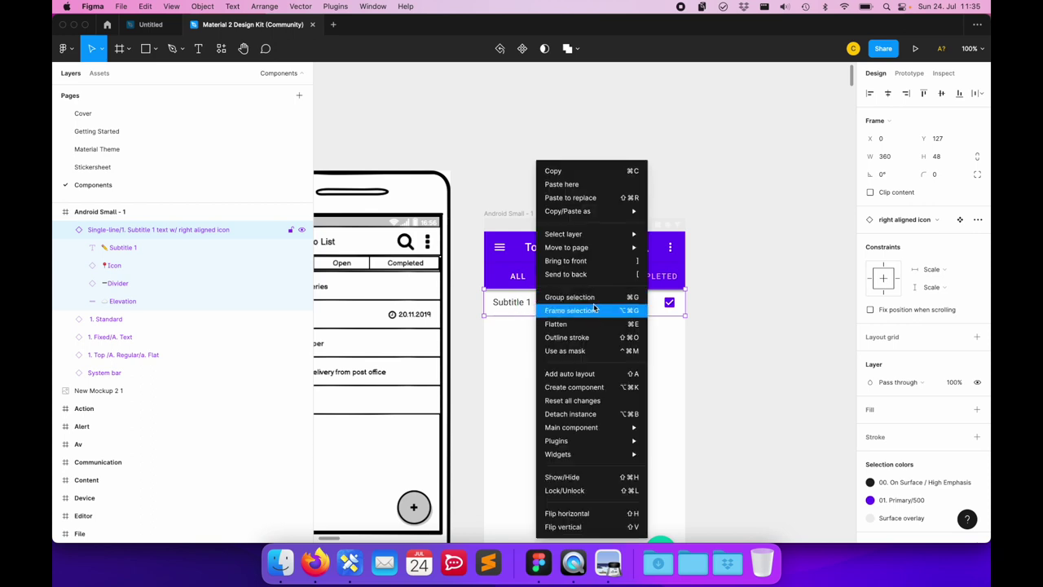
Step: Detach the Subtitle 1 row and drag its checkbox icon to the row's left side
click(575, 414)
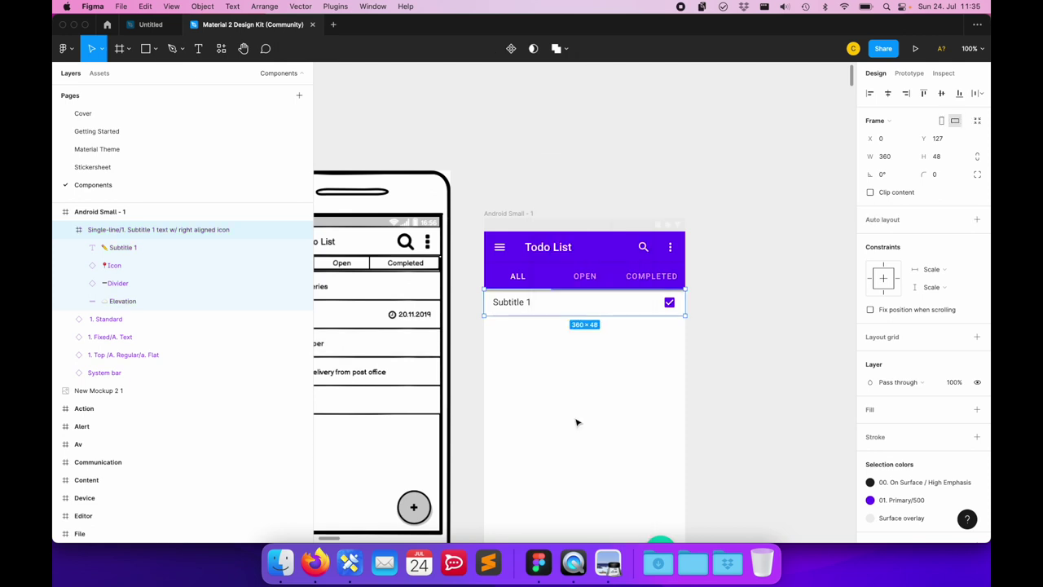
click(706, 399)
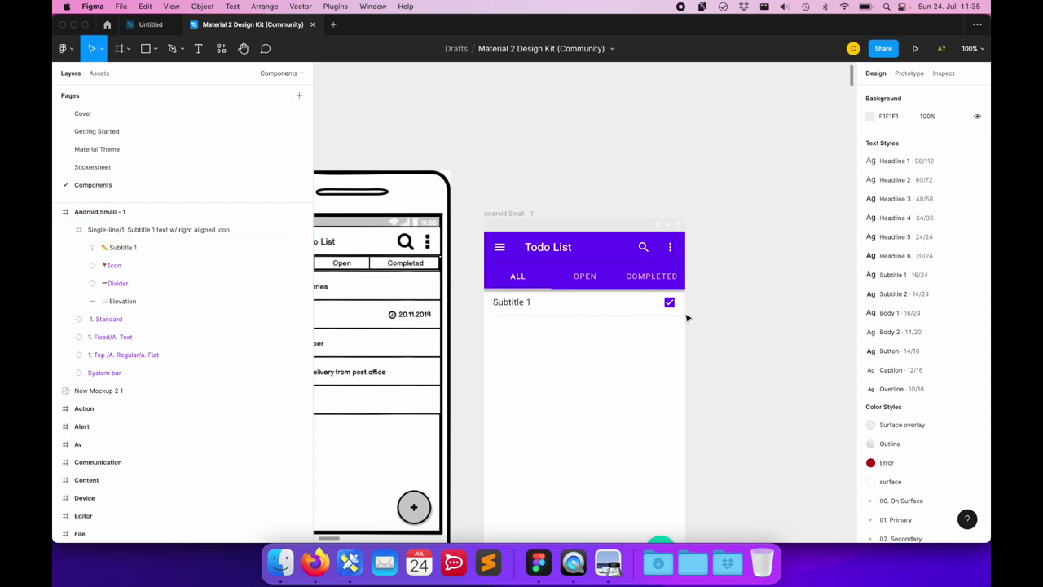
click(557, 304)
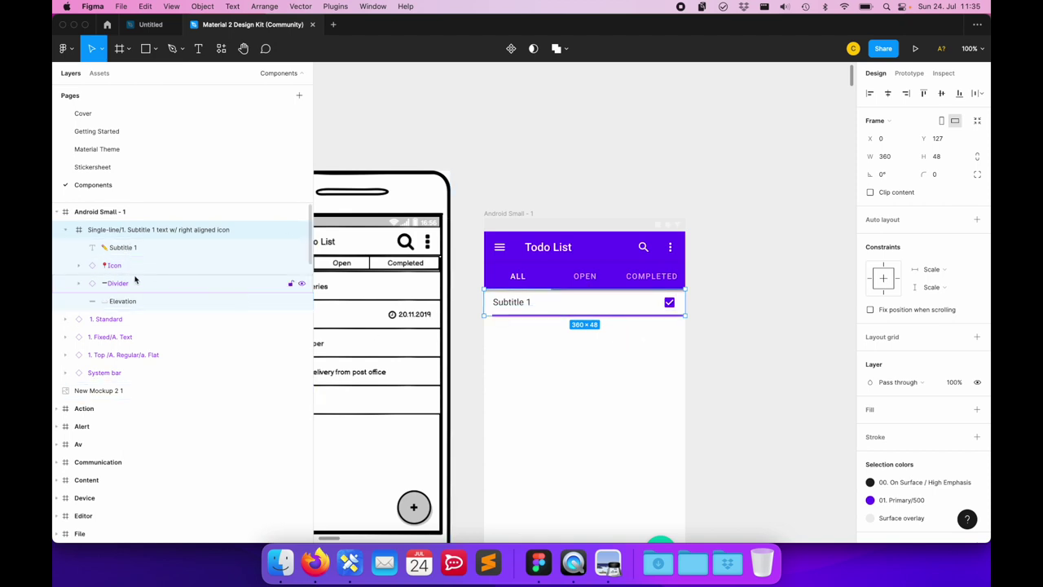
click(122, 265)
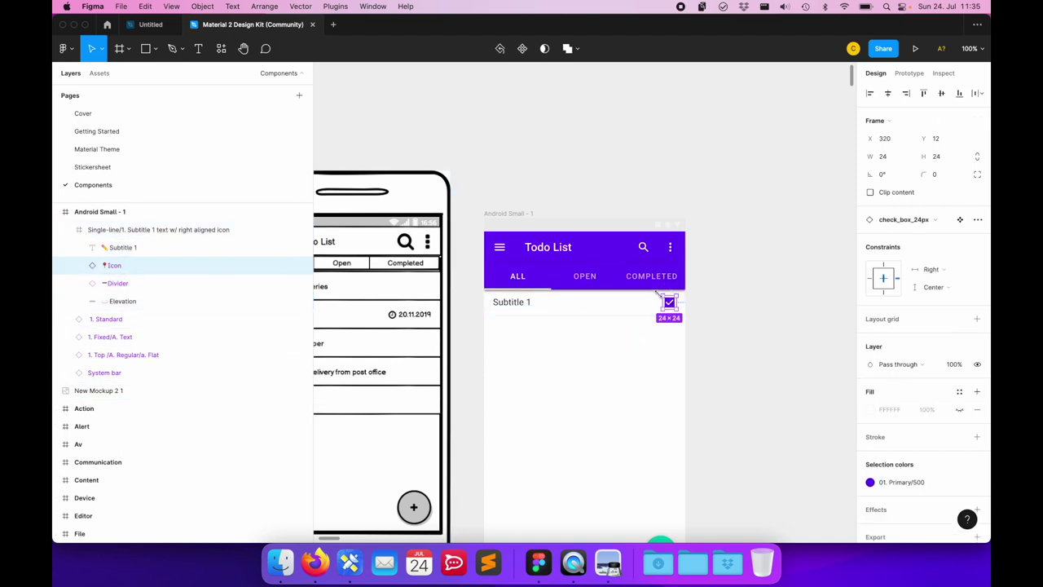
drag(671, 304, 499, 301)
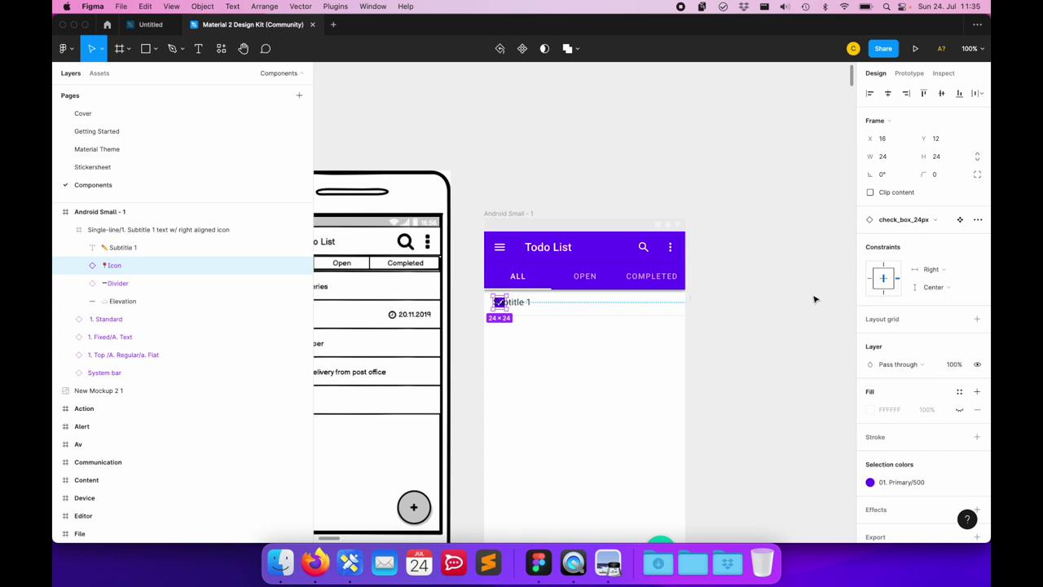
click(514, 328)
Step: Move the Subtitle 1 text right so it follows the checkbox
click(530, 303)
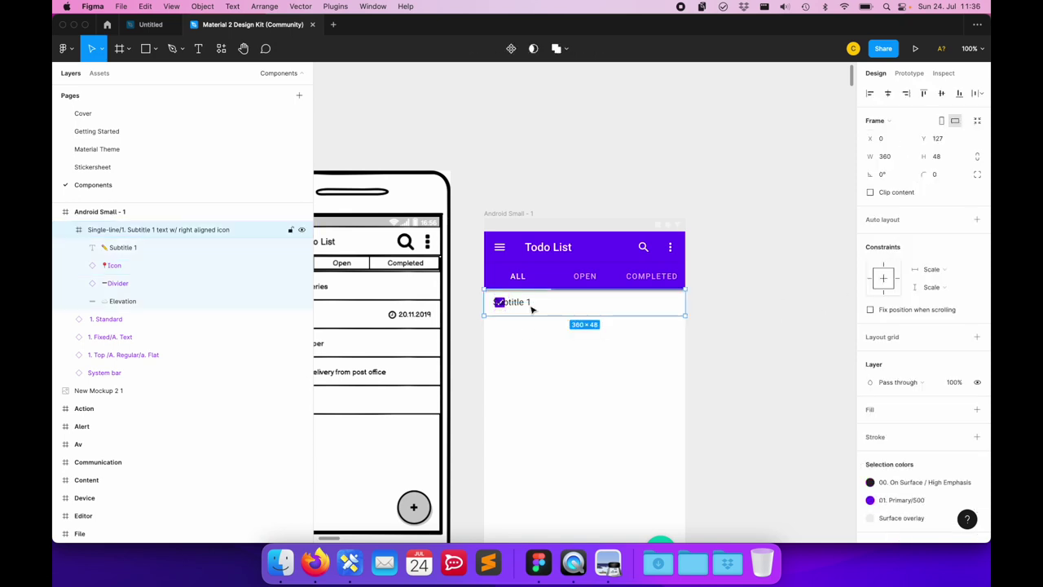
click(122, 247)
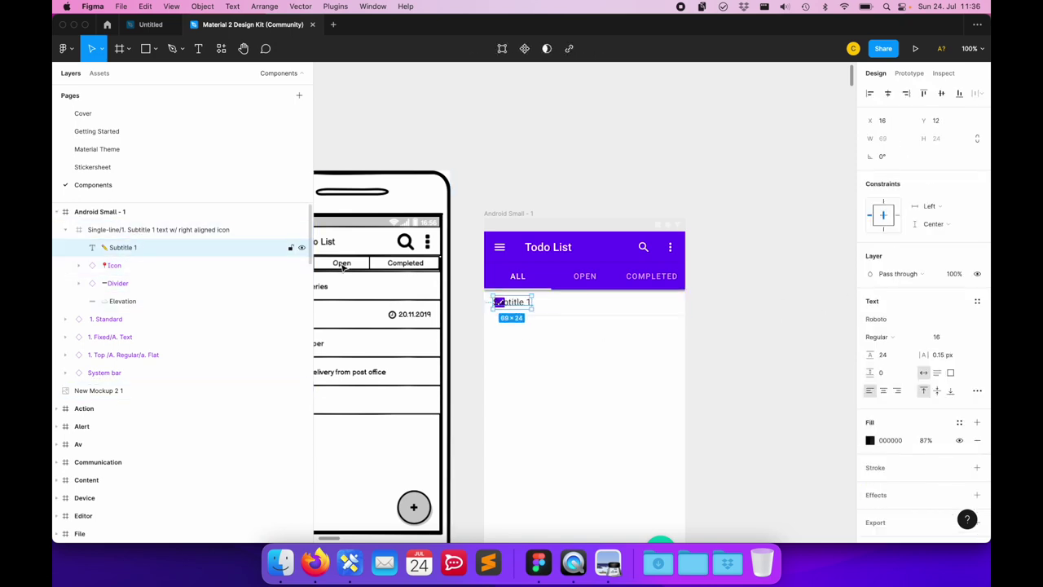
drag(525, 303, 538, 304)
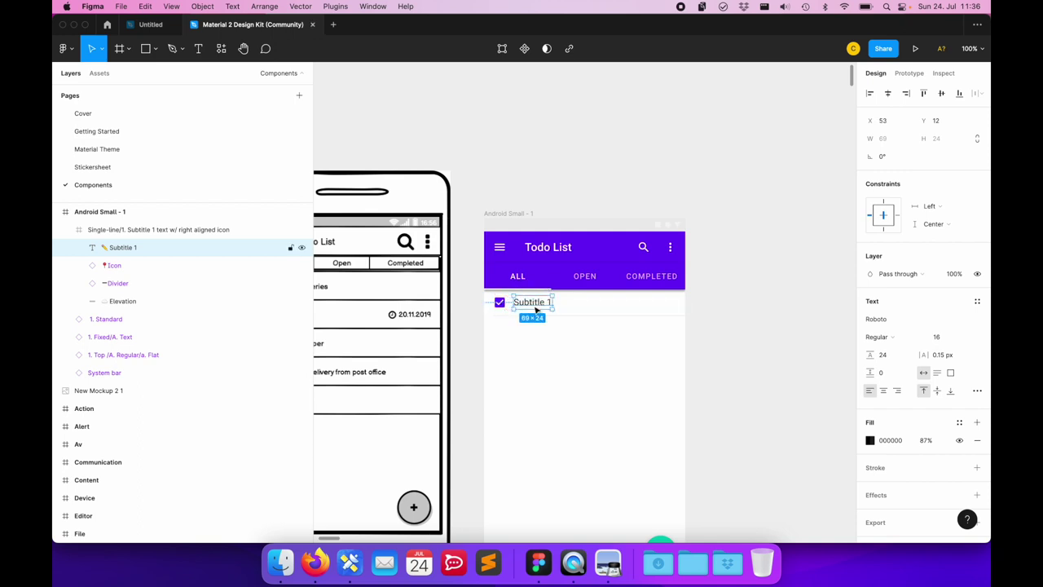
click(747, 347)
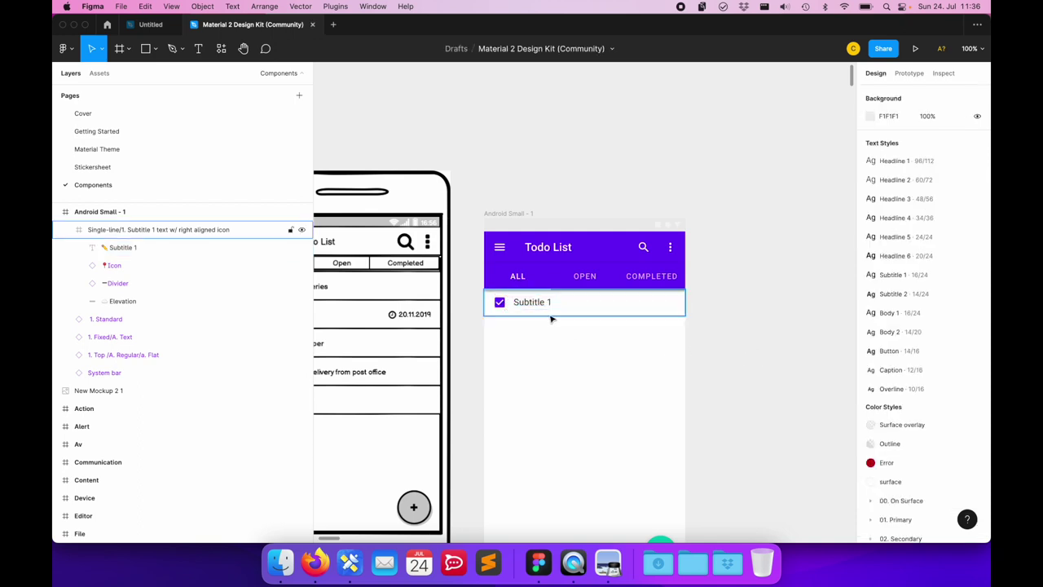
click(580, 309)
click(522, 338)
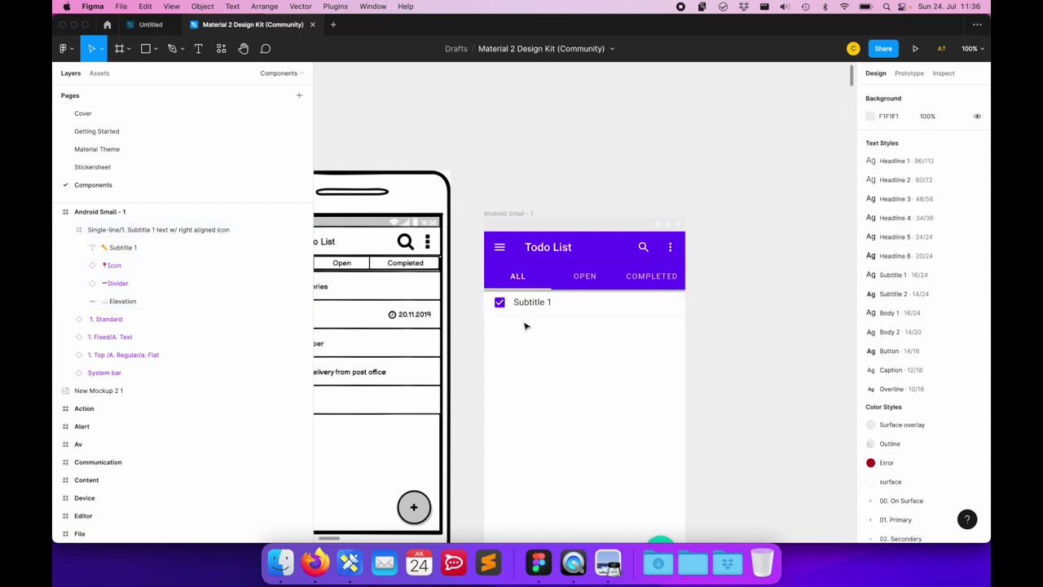
Step: Stretch the row's divider to the full 360 px width
click(126, 291)
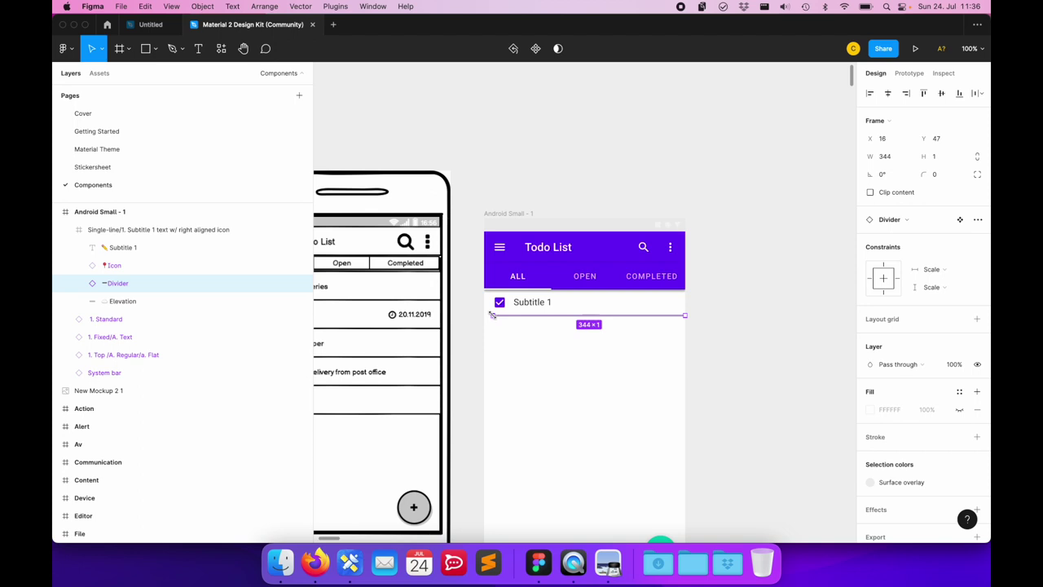
drag(492, 315, 485, 315)
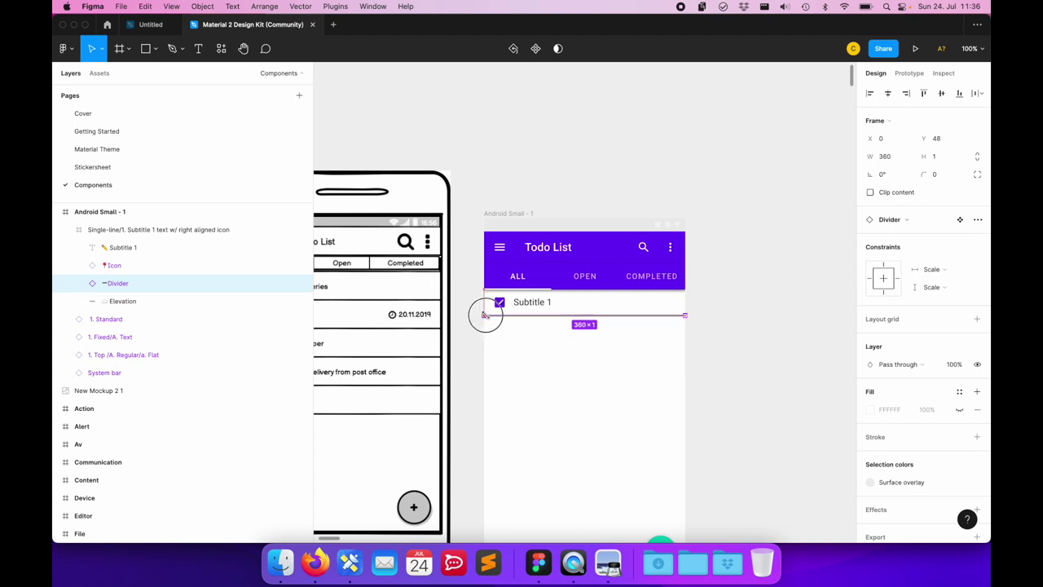
click(470, 321)
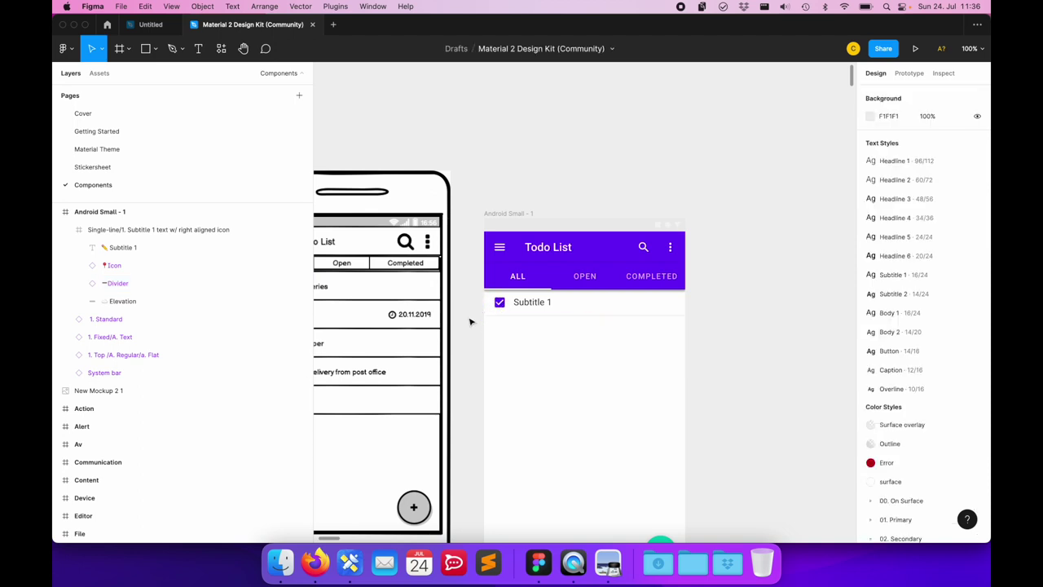
scroll(470, 321, left, 2)
scroll(470, 321, left, 3)
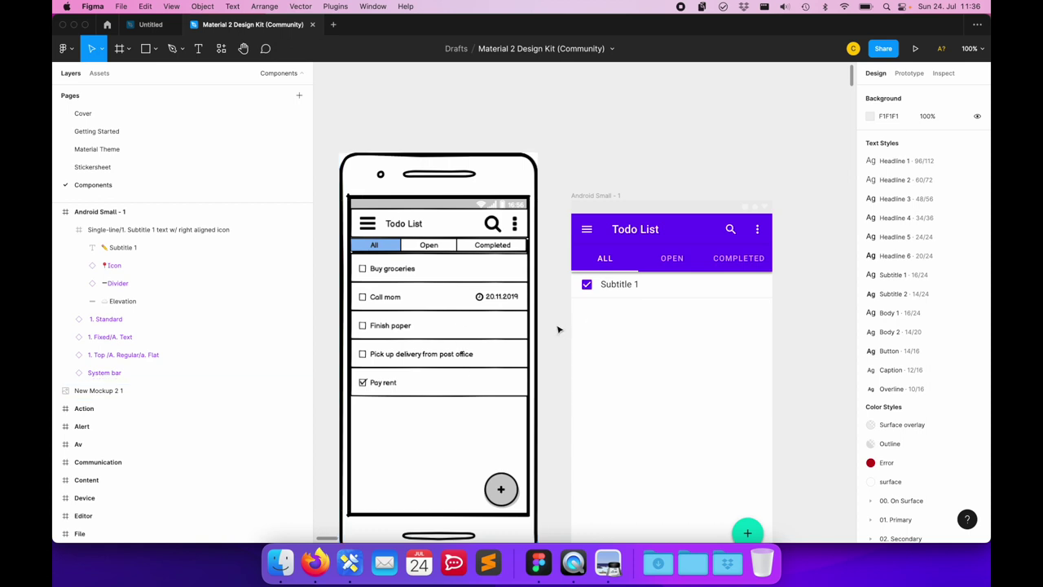
Step: Give the checkbox icon a Left horizontal constraint
click(588, 288)
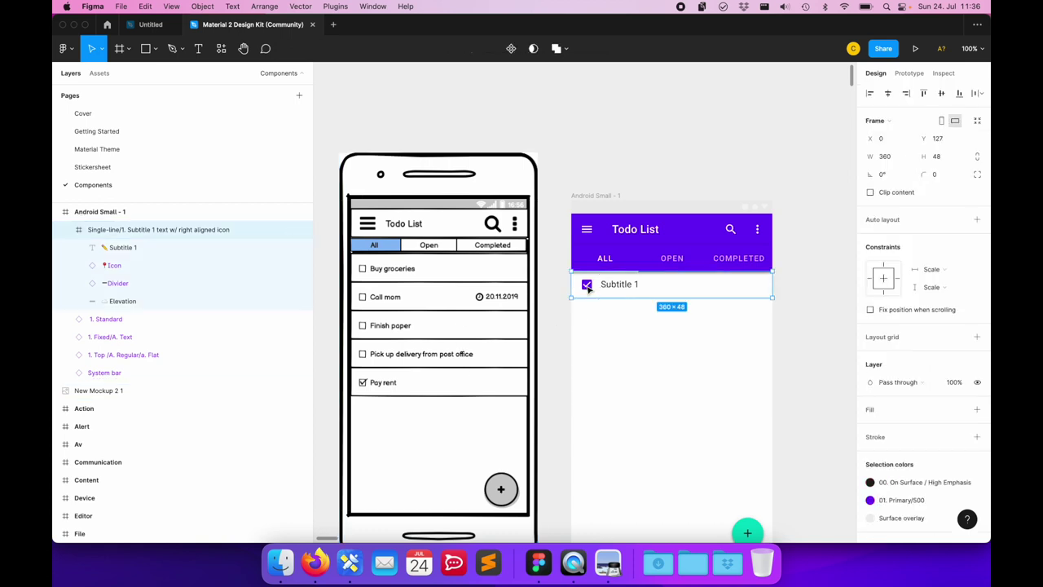
double_click(588, 288)
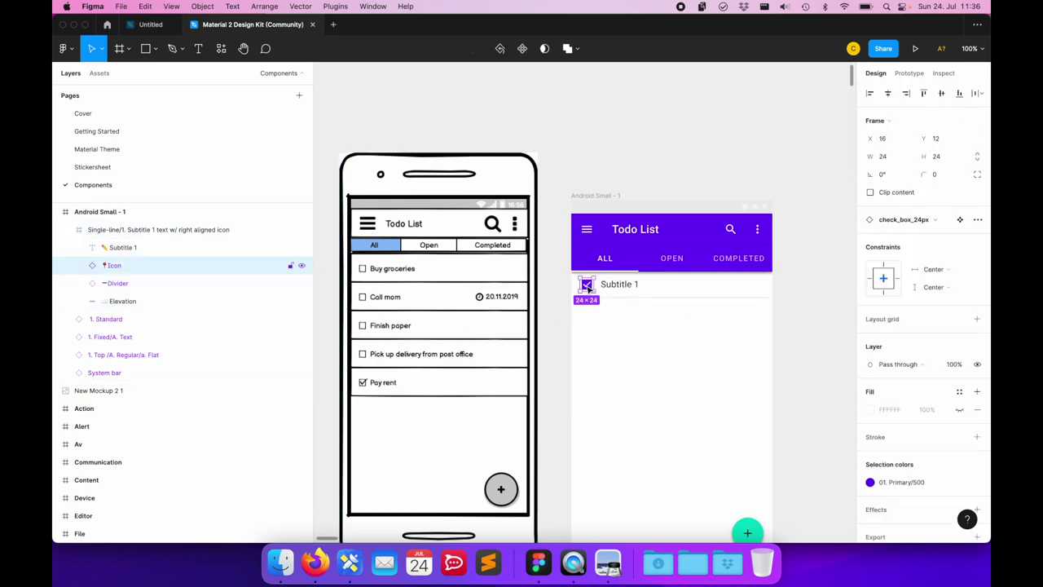
click(870, 281)
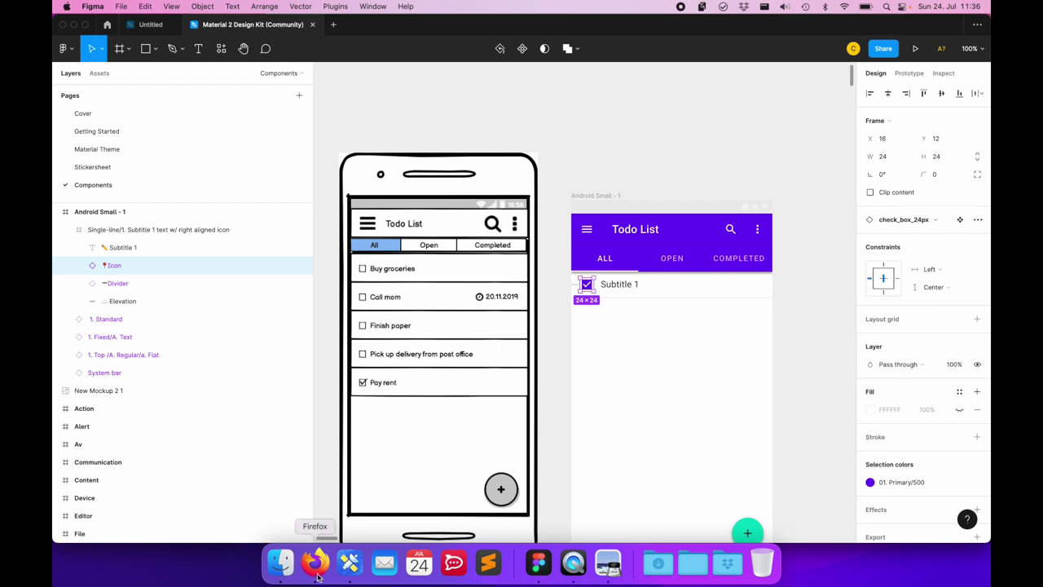
click(318, 577)
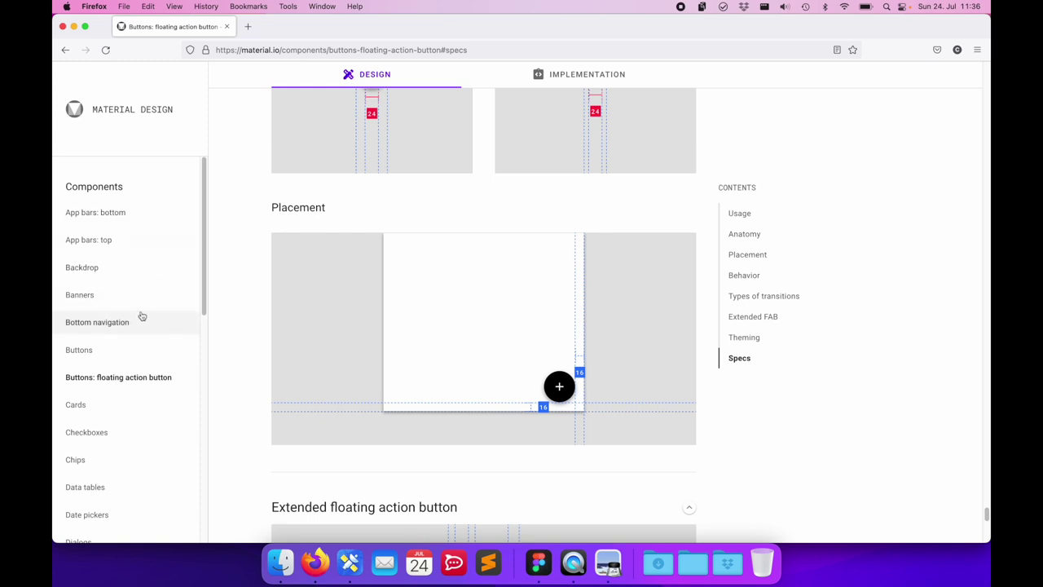
Step: Open the Material Design Lists guidelines page and jump to its specs section
scroll(141, 316, down, 2)
scroll(140, 315, down, 5)
scroll(140, 315, down, 1)
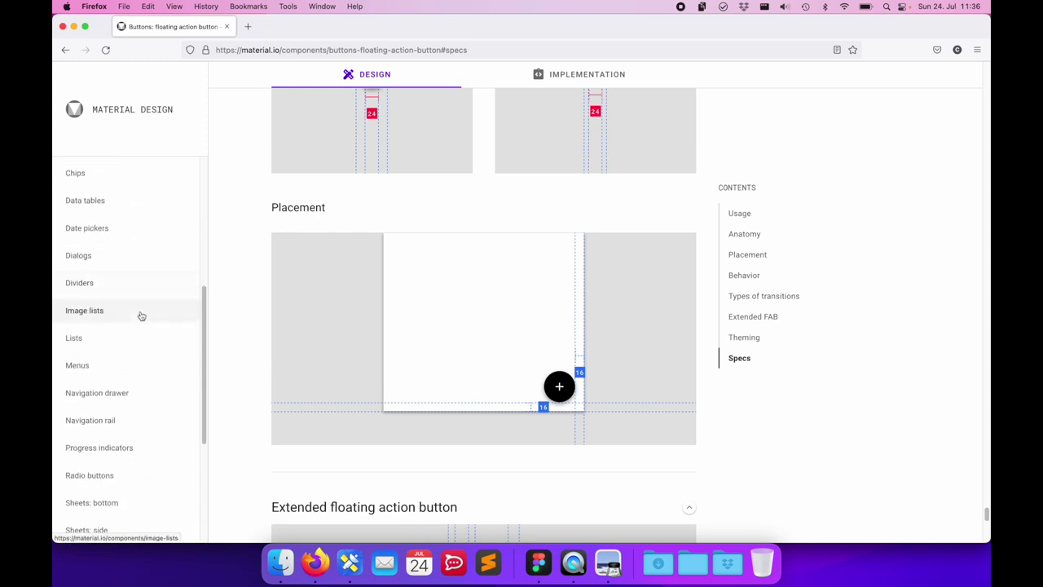
click(90, 343)
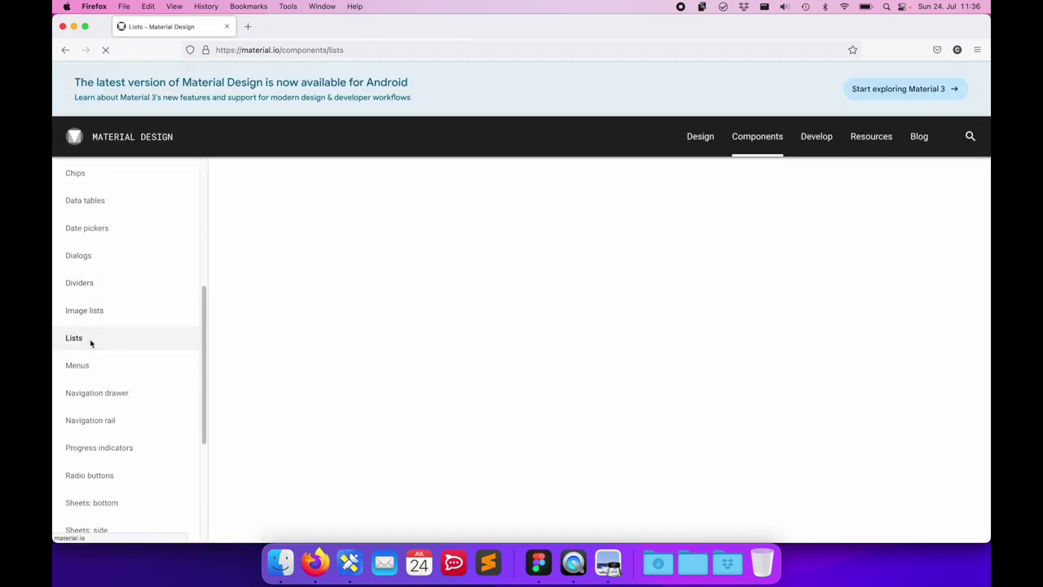
scroll(715, 275, down, 1)
scroll(832, 354, down, 3)
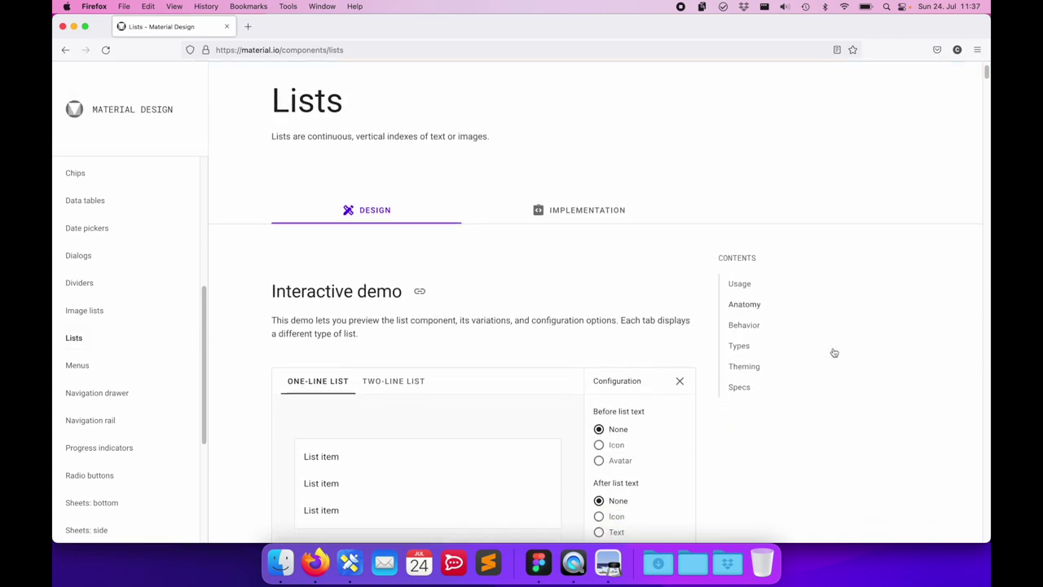
click(738, 389)
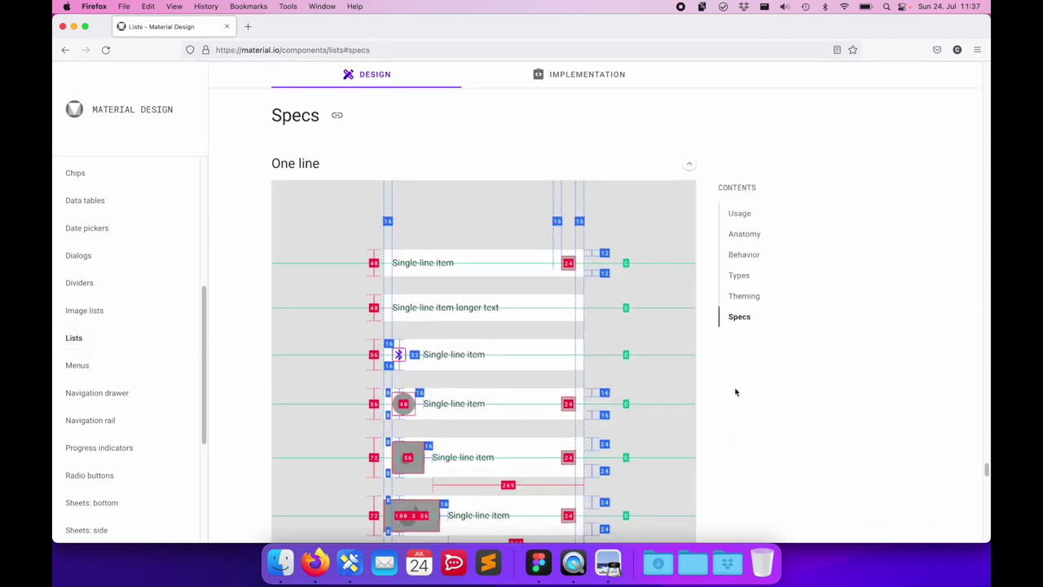
Step: Review the one-line and two-line list item spacing specs, then return to Figma
scroll(736, 392, down, 2)
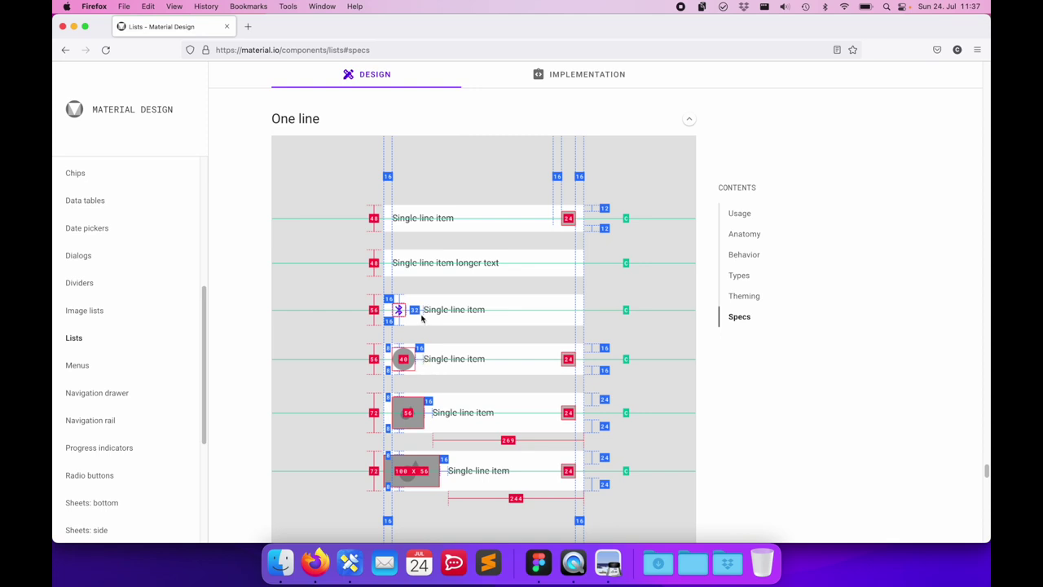
scroll(359, 312, down, 1)
scroll(359, 313, down, 2)
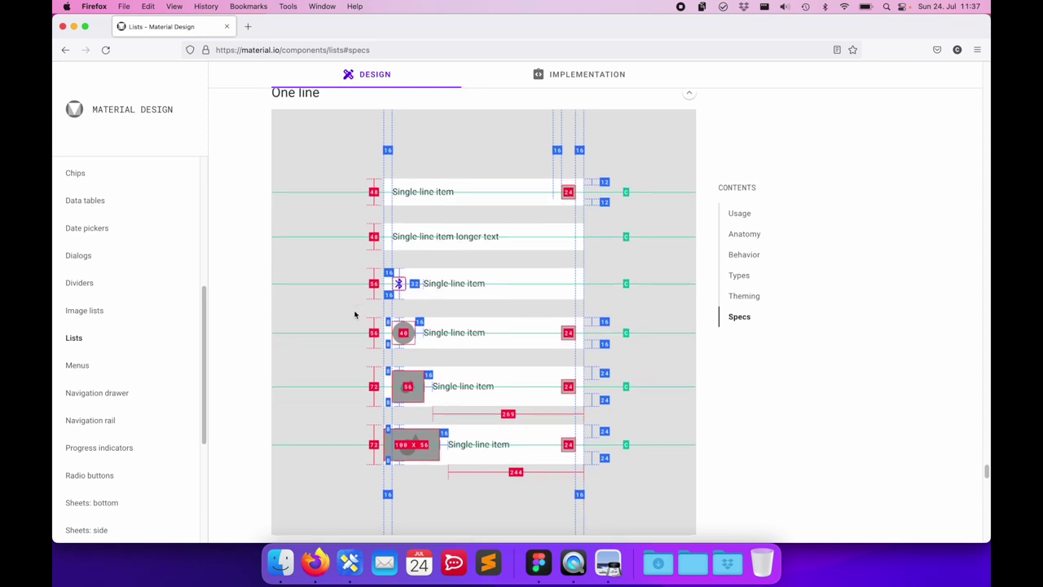
scroll(357, 313, down, 2)
scroll(355, 315, down, 5)
scroll(355, 315, down, 5)
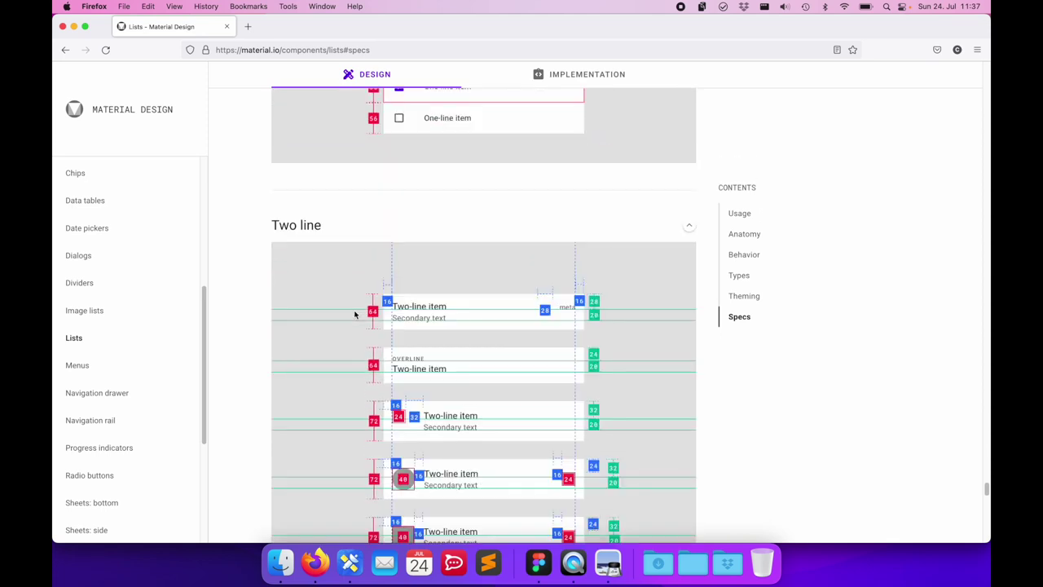
scroll(355, 315, up, 1)
scroll(354, 314, down, 2)
scroll(356, 313, down, 2)
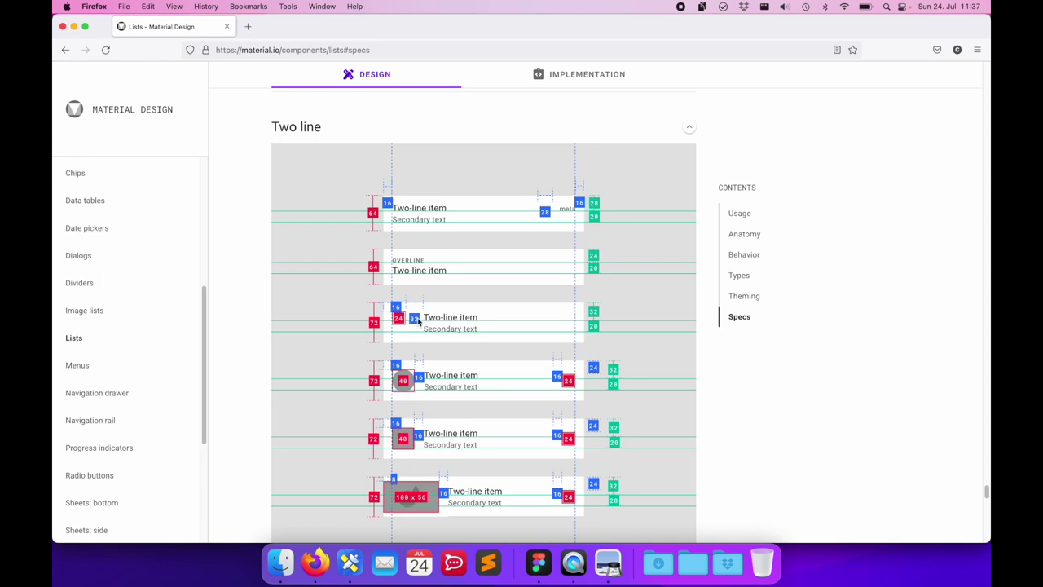
scroll(421, 322, up, 1)
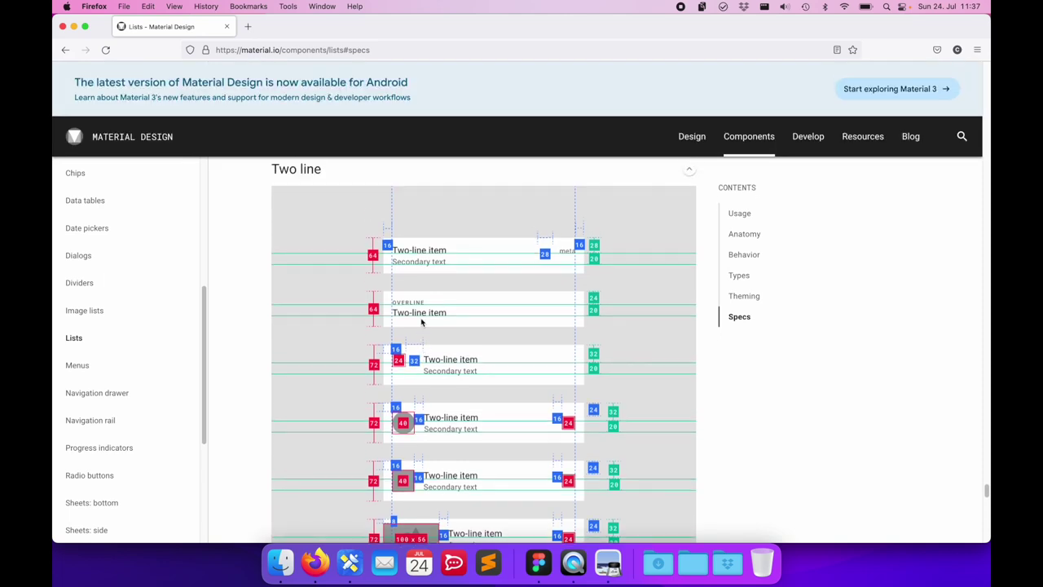
scroll(422, 322, up, 5)
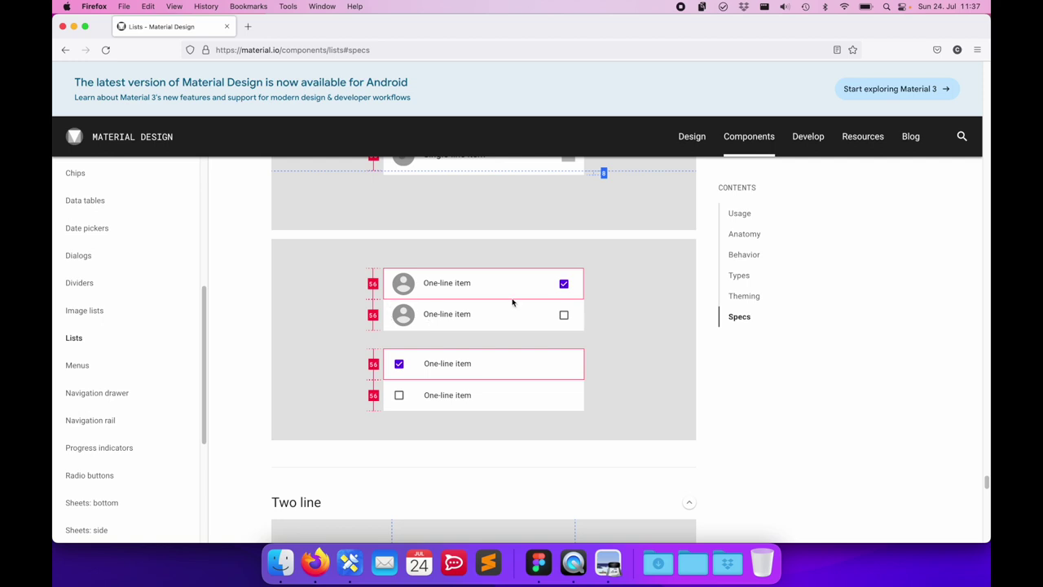
scroll(444, 334, up, 1)
scroll(444, 335, up, 3)
scroll(445, 332, up, 3)
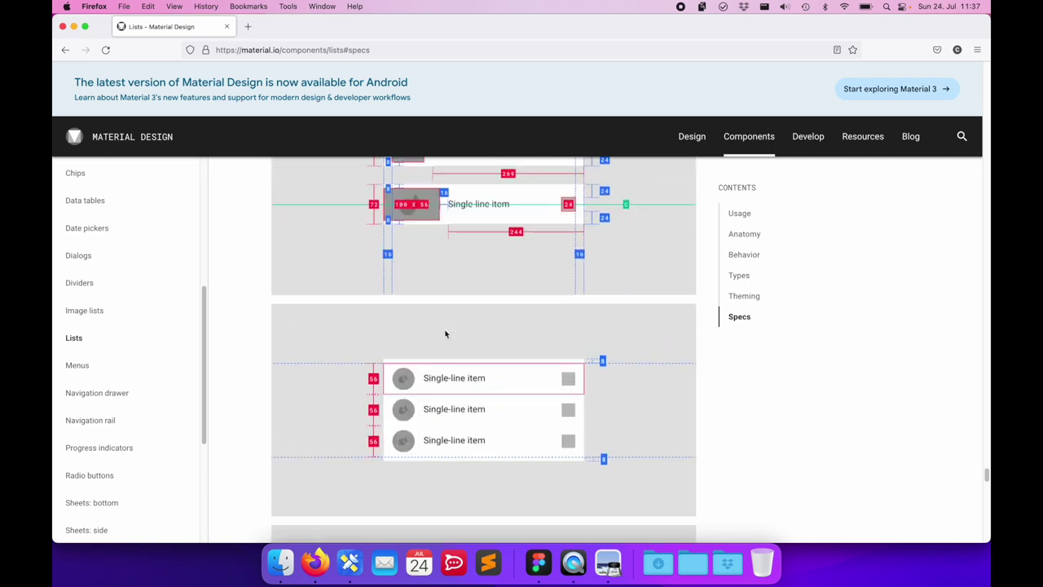
scroll(445, 332, up, 2)
scroll(444, 333, up, 2)
scroll(444, 331, up, 2)
scroll(445, 330, up, 1)
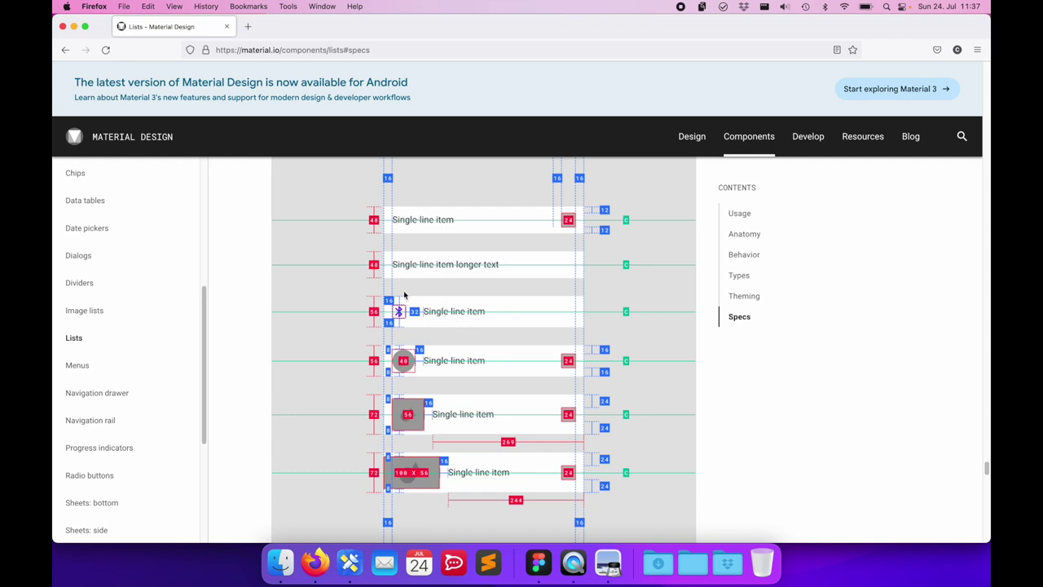
click(538, 563)
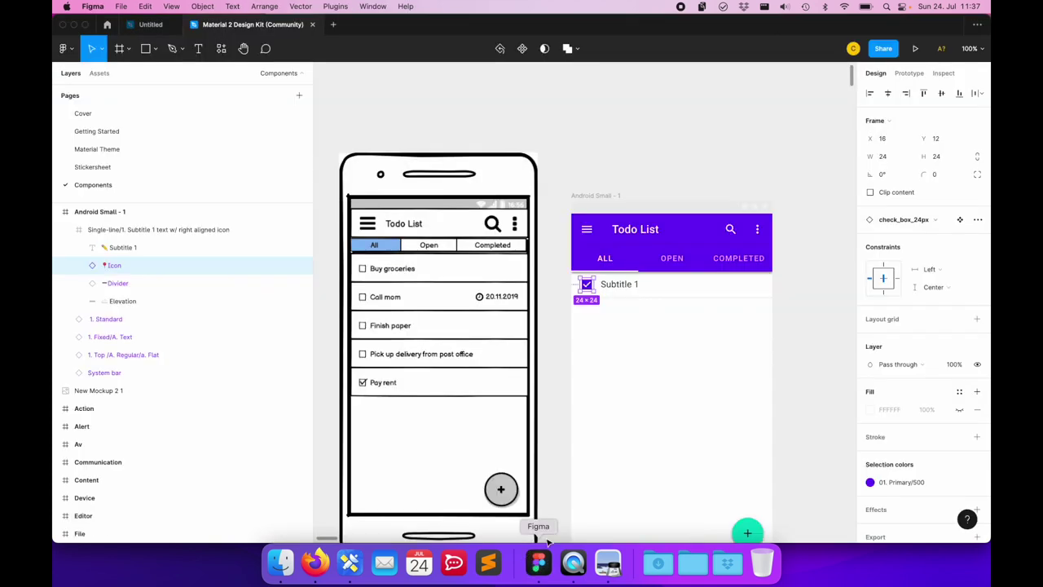
Step: Nudge the Subtitle 1 label further right of the checkbox, checking spacing with Alt
click(608, 285)
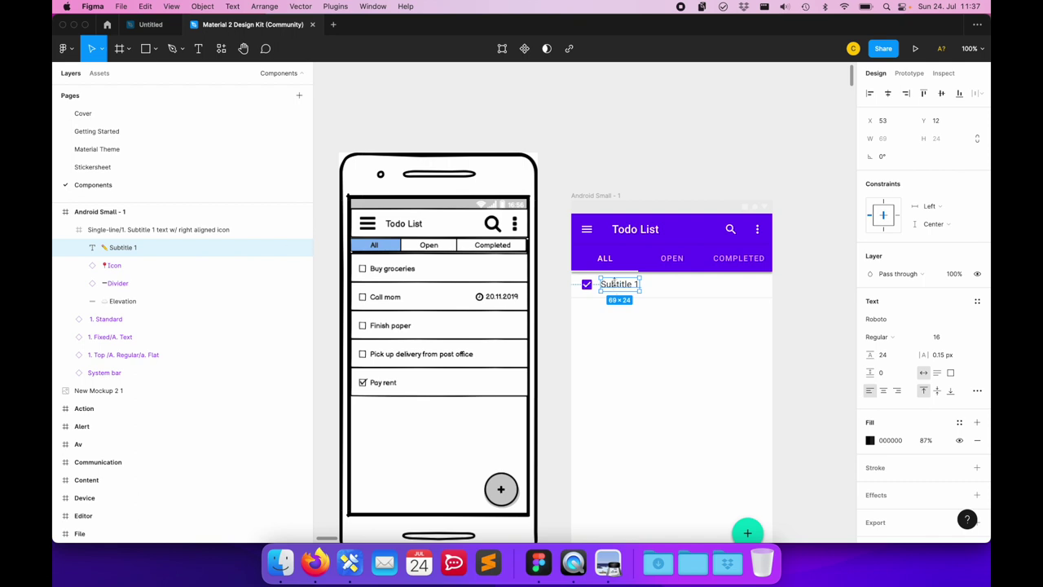
key(alt)
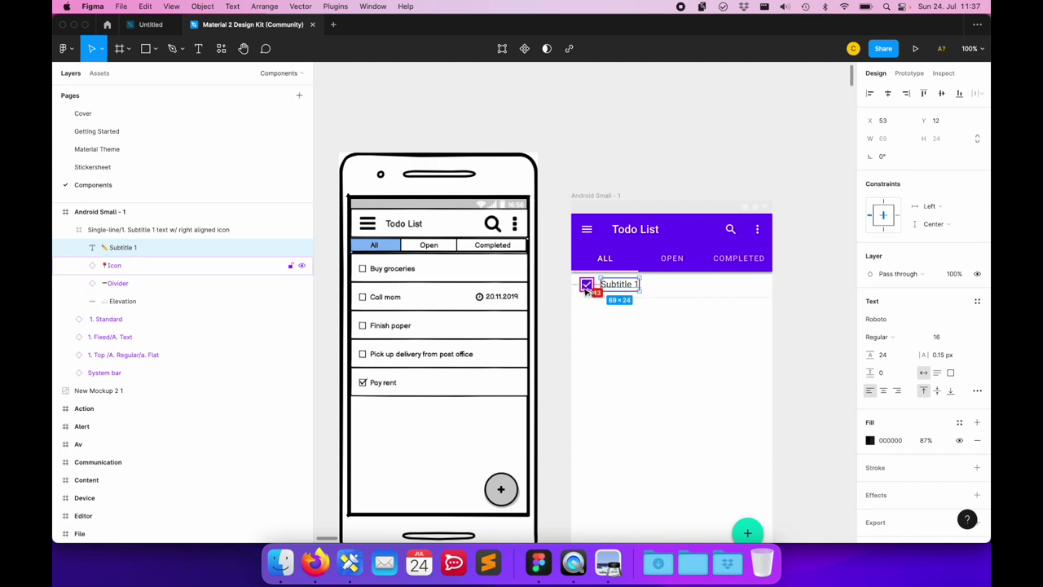
key(Right)
key(Right)
key(Right)
key(Right)
key(Right)
key(Right)
key(Right)
key(Right)
key(Right)
key(Right)
key(Right)
key(Right)
key(Right)
key(Right)
key(Right)
key(Right)
key(Right)
key(Right)
key(Right)
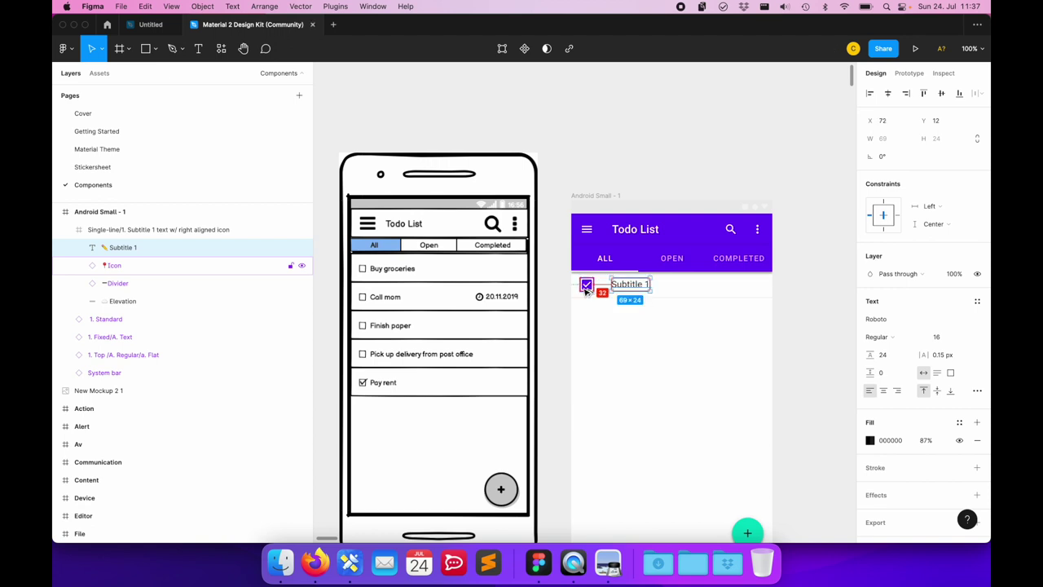
click(817, 287)
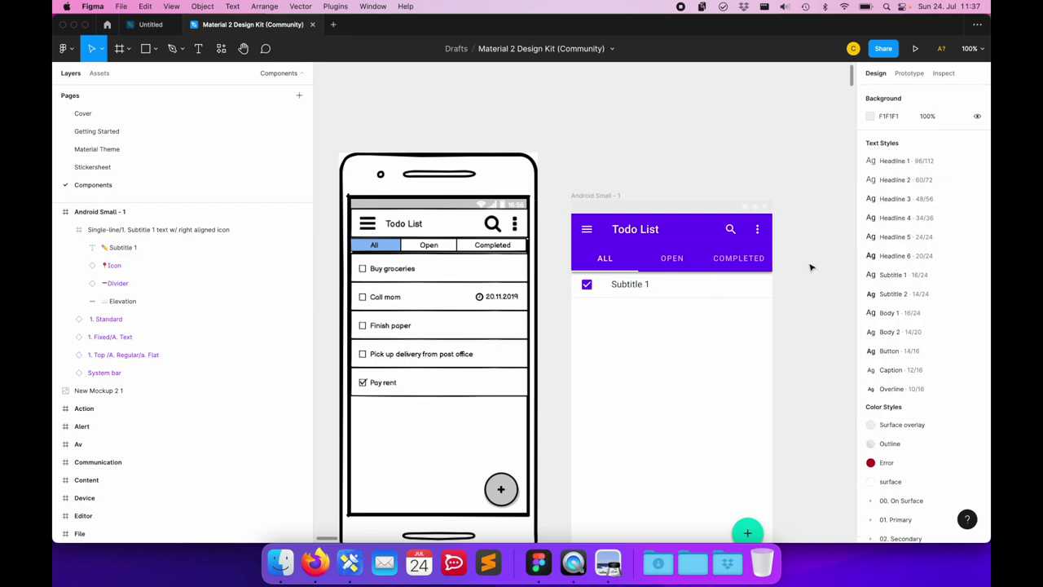
scroll(811, 267, down, 1)
Step: Change the first row's label text to 'Buy groceries'
click(628, 277)
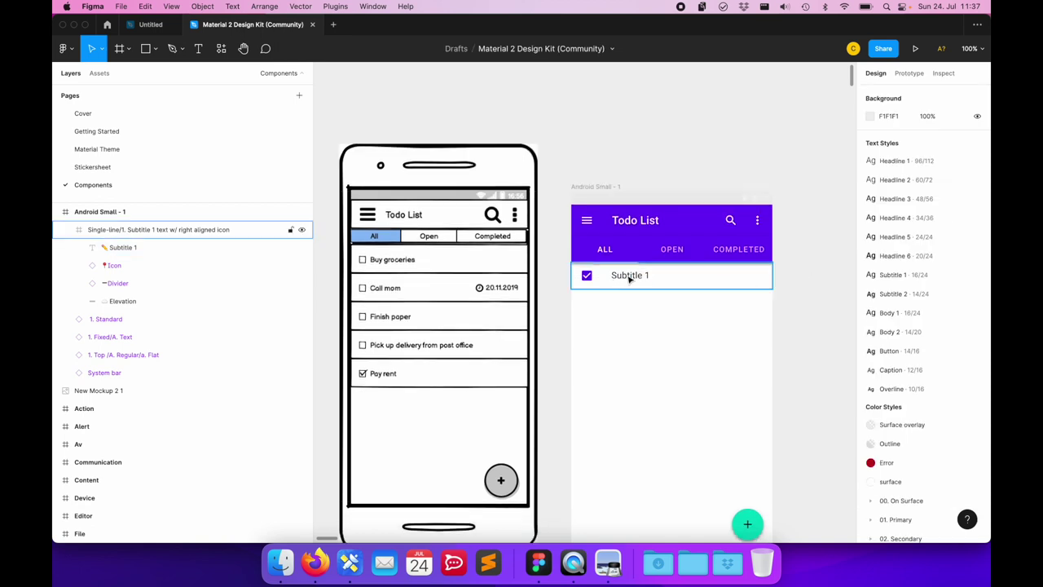
double_click(627, 278)
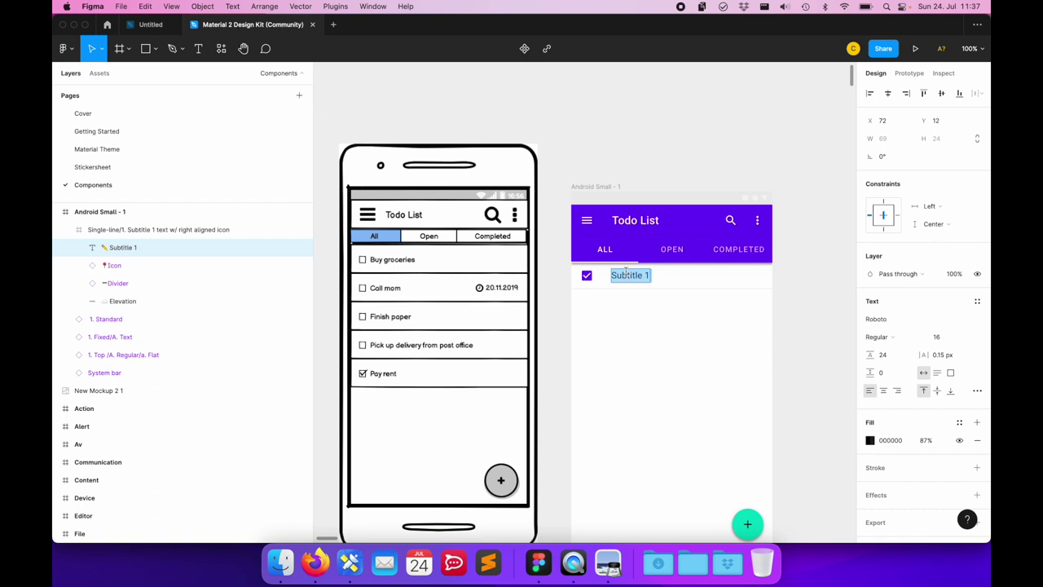
text(Buy)
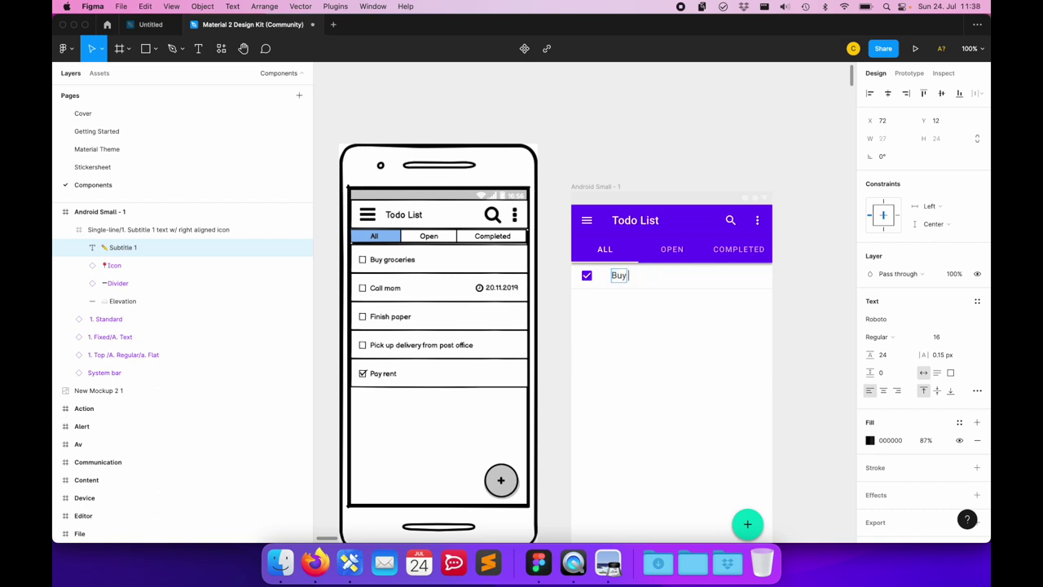
text( groceries)
key(Escape)
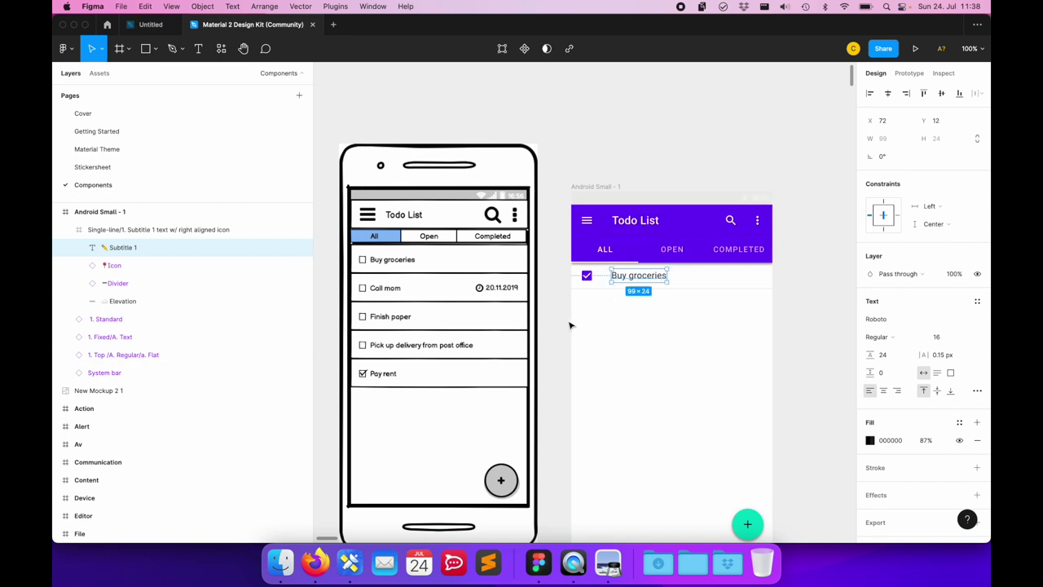
click(545, 326)
click(587, 277)
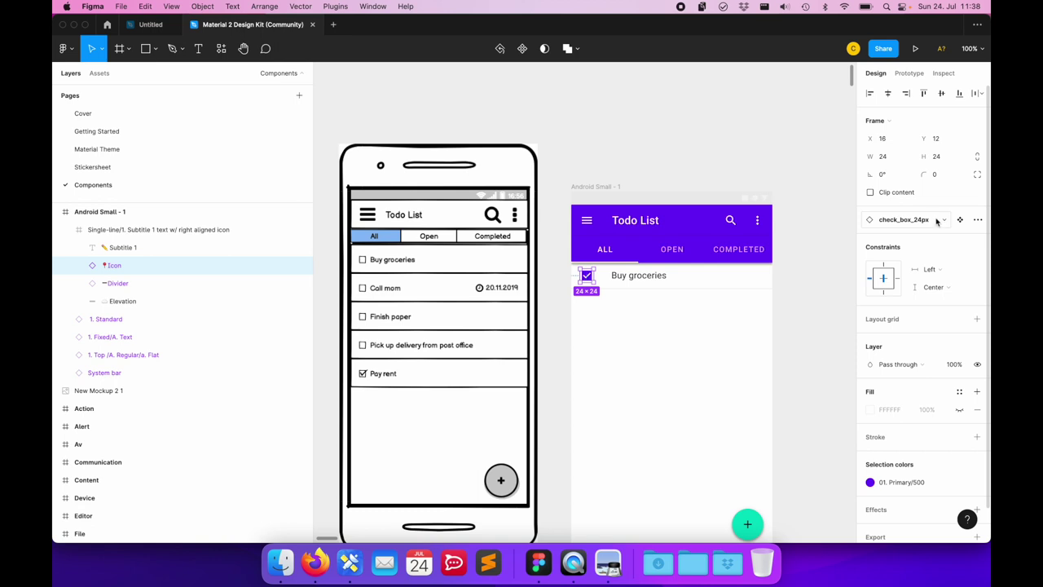
Step: Swap the row's checkbox to the unchecked check_box_off_24px icon
click(945, 220)
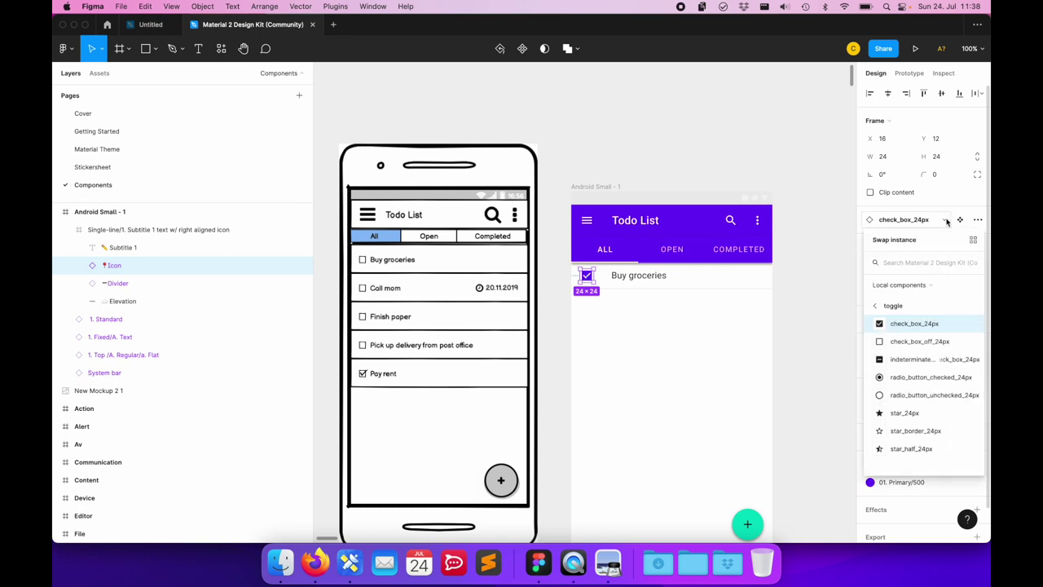
click(926, 342)
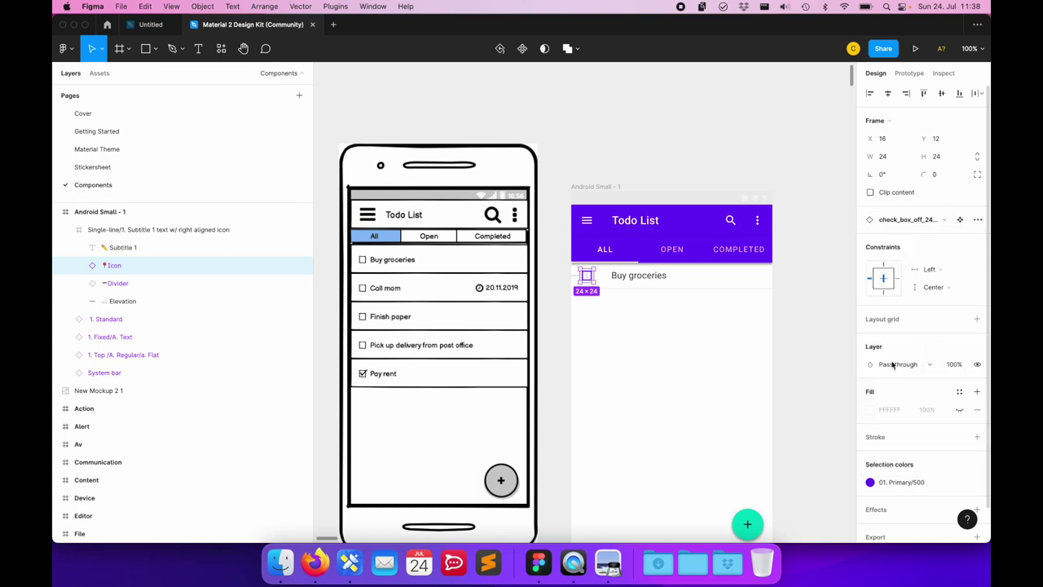
click(826, 353)
Step: Create a component from the Buy groceries row
click(648, 283)
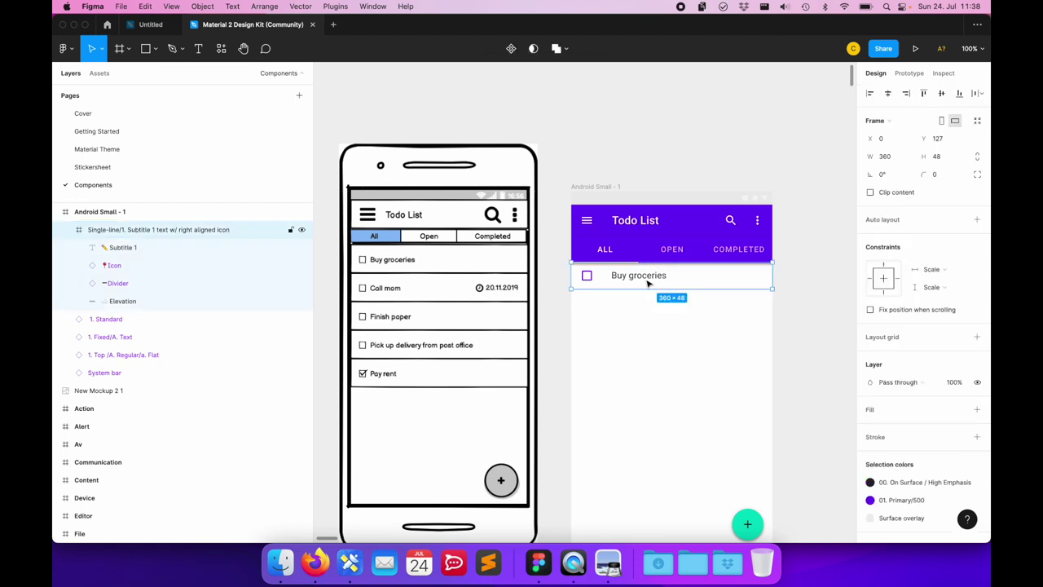
right_click(648, 283)
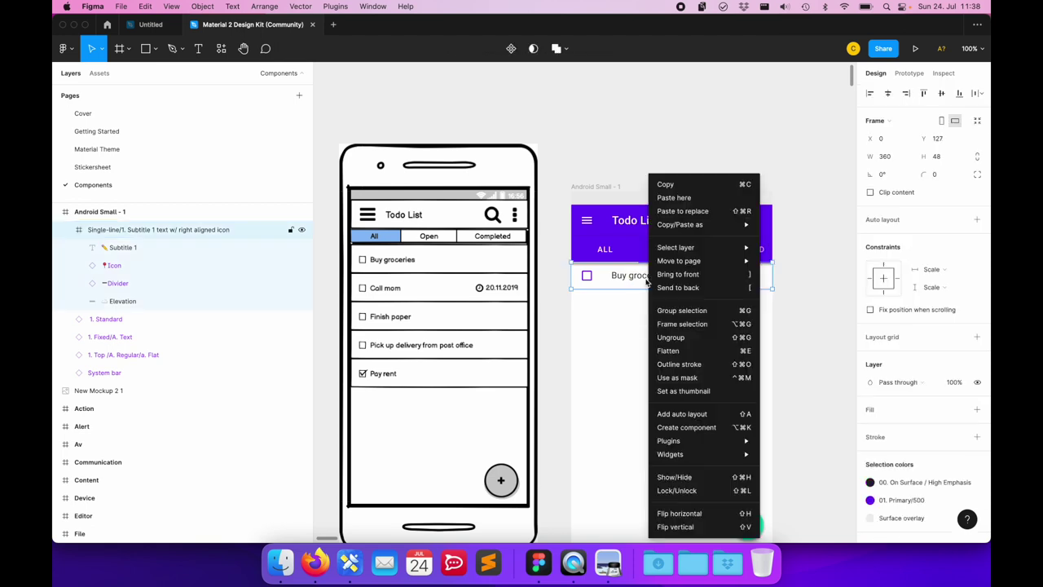
click(687, 427)
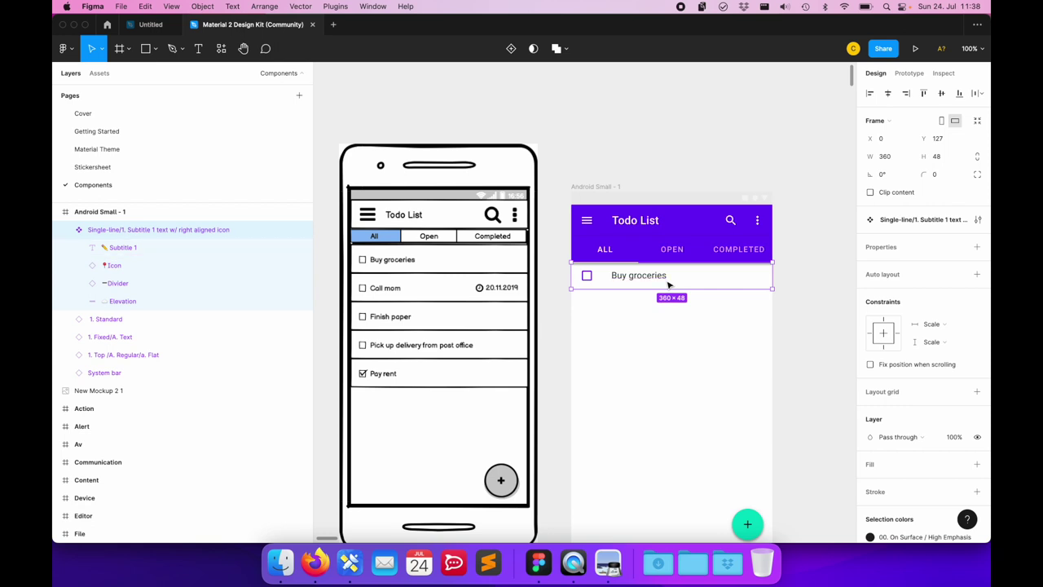
Step: Paste two copies of the Buy groceries row and move them down the list
key(super+v)
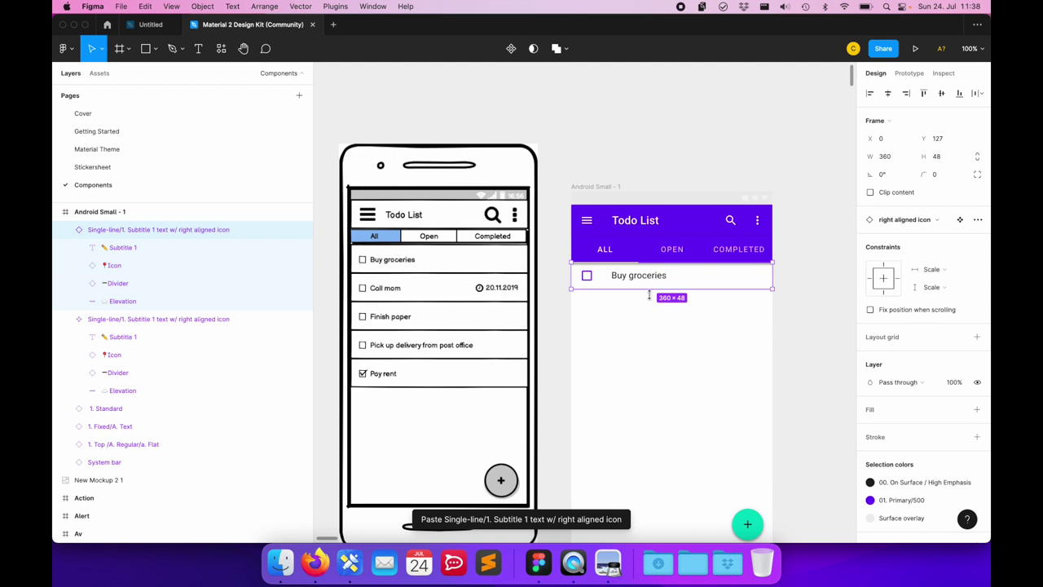
click(679, 342)
click(666, 275)
drag(670, 279, 676, 307)
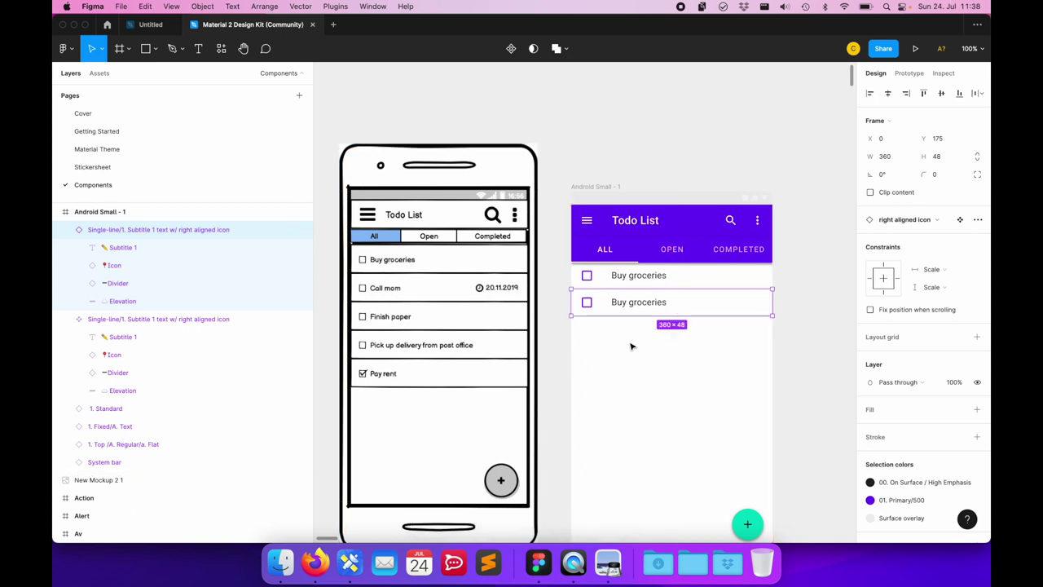
key(super+v)
drag(619, 302, 637, 366)
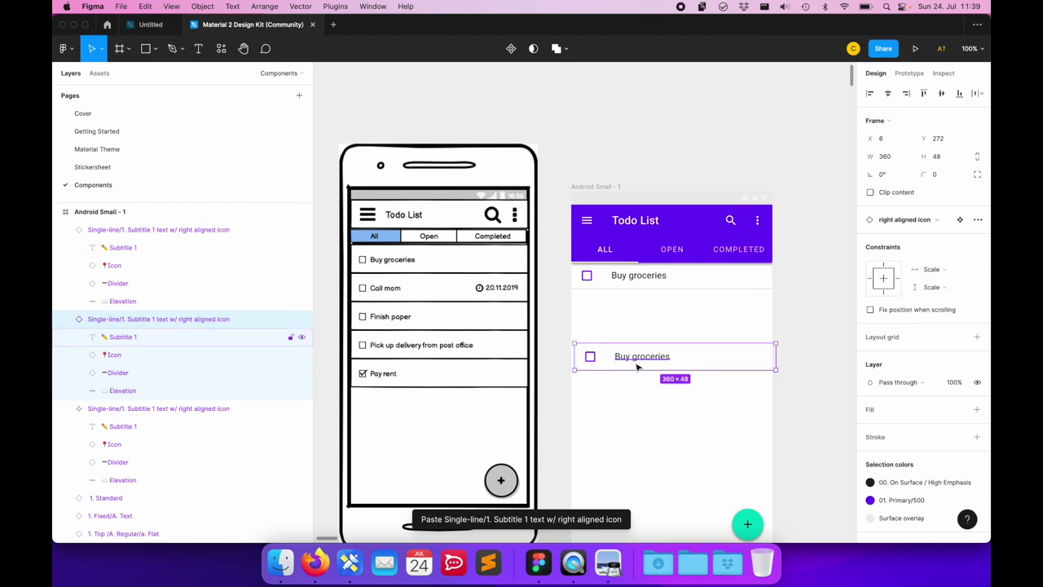
click(782, 342)
Step: Duplicate the second row into the third, fourth and fifth positions
click(645, 303)
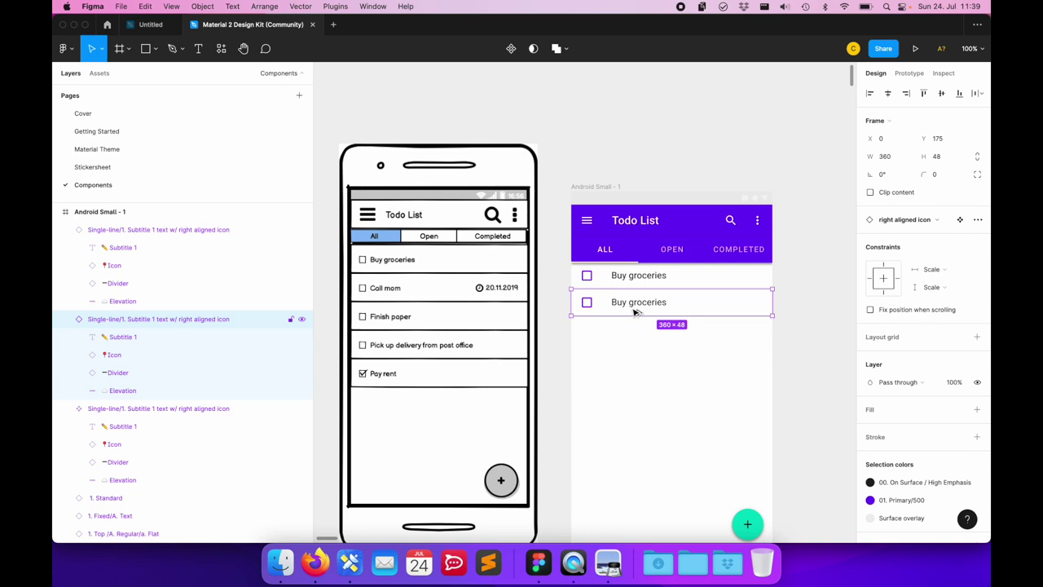
drag(634, 314, 634, 322)
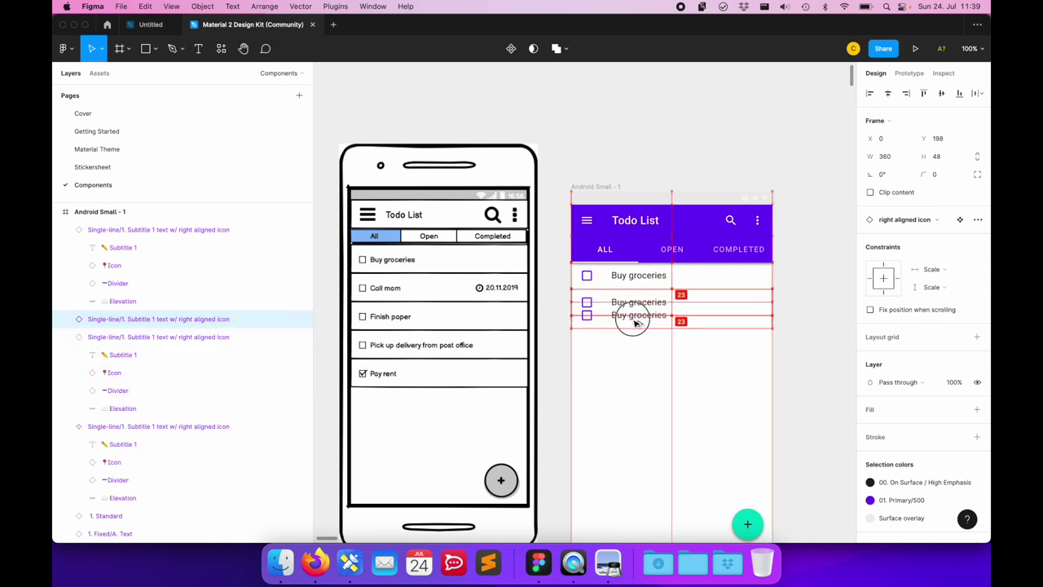
drag(634, 322, 635, 362)
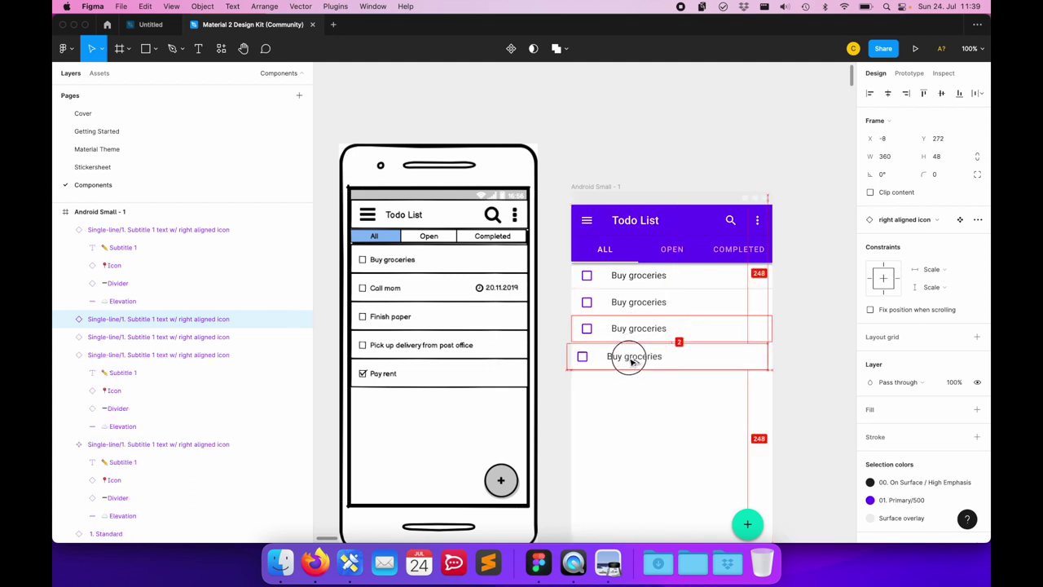
drag(635, 362, 637, 386)
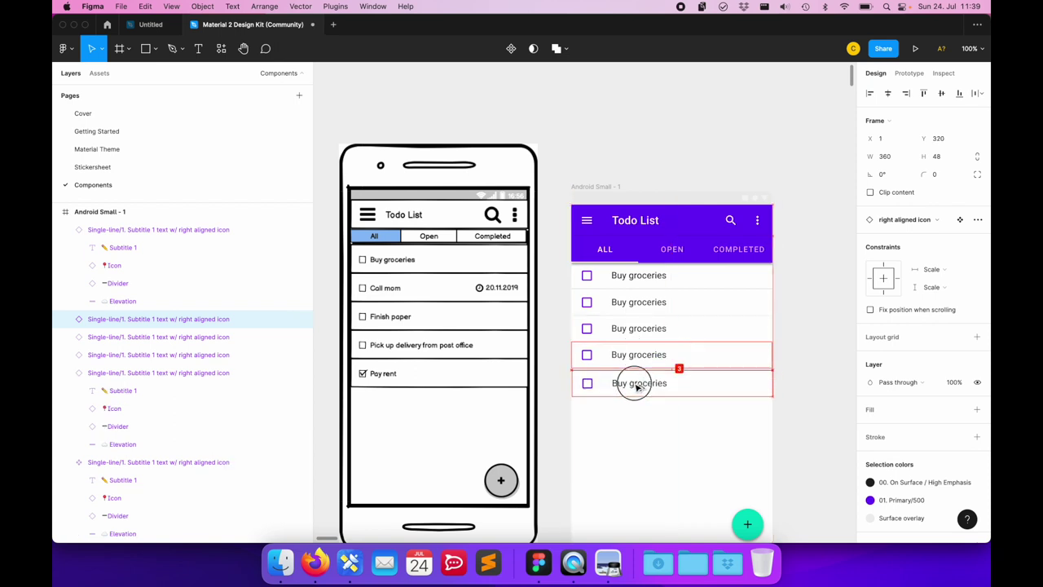
drag(637, 386, 636, 383)
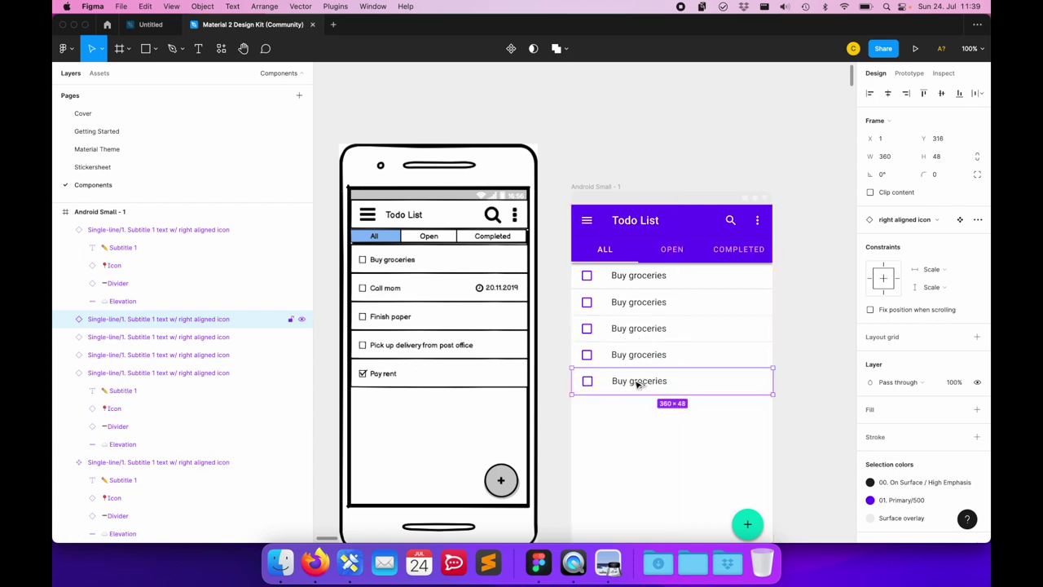
click(807, 379)
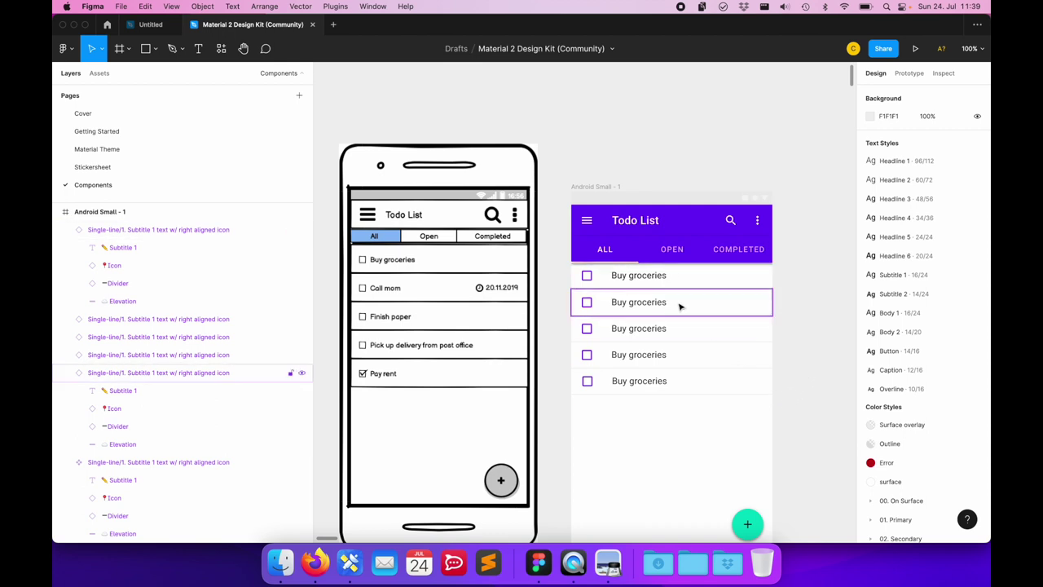
Step: Select each of the five rows in turn to check their alignment
click(642, 278)
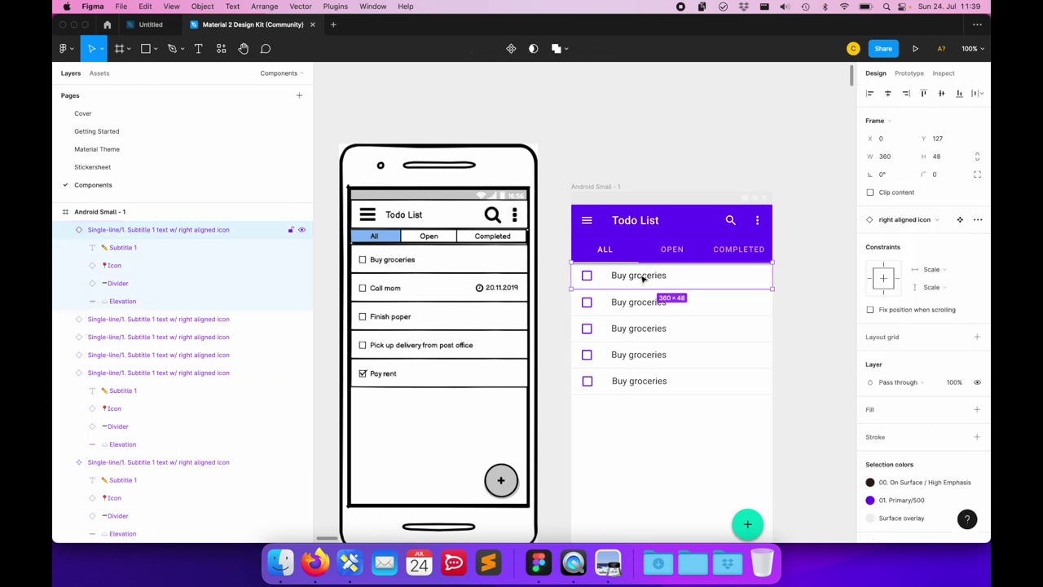
click(641, 303)
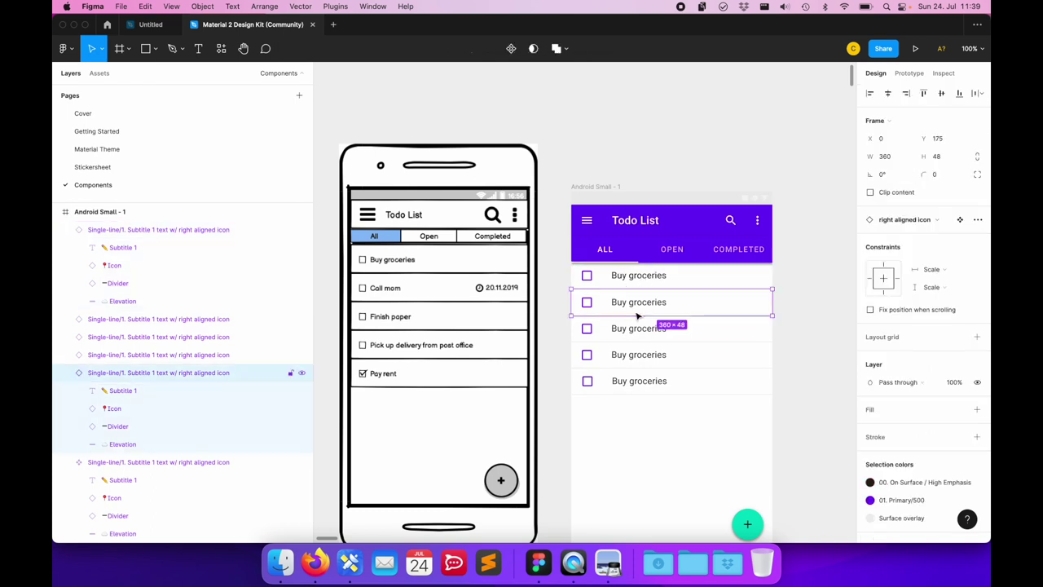
click(209, 462)
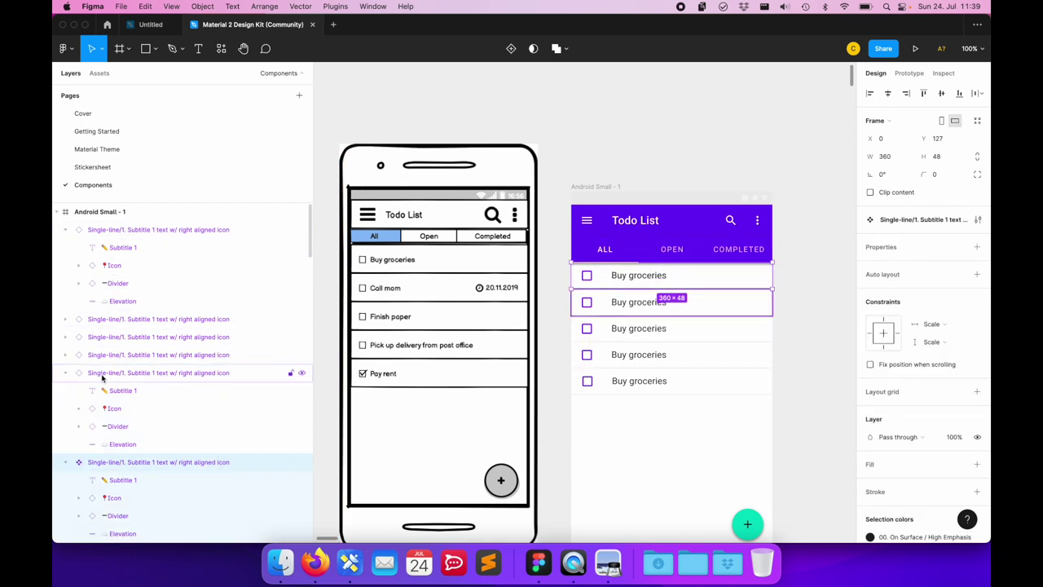
click(122, 354)
click(122, 336)
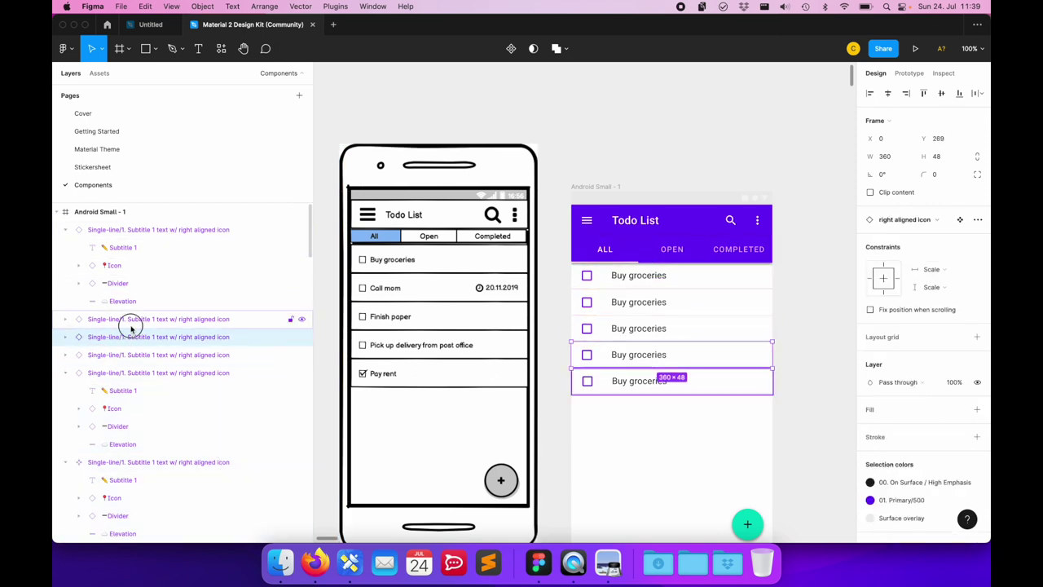
click(134, 319)
click(151, 232)
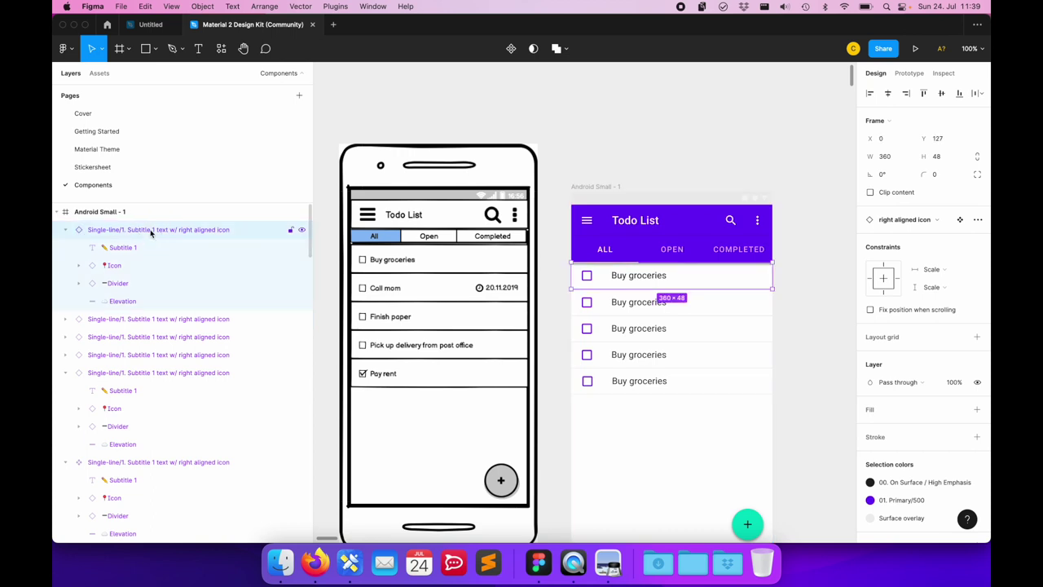
shift+click(151, 233)
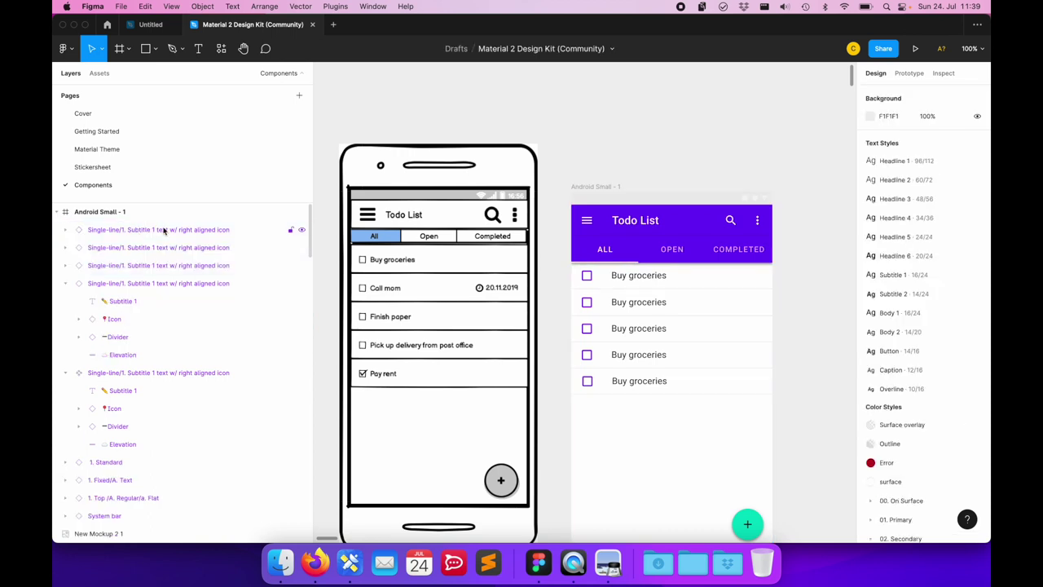
Step: Rename the second and third rows to 'Call mom' and 'Finish paper'
double_click(626, 302)
double_click(627, 302)
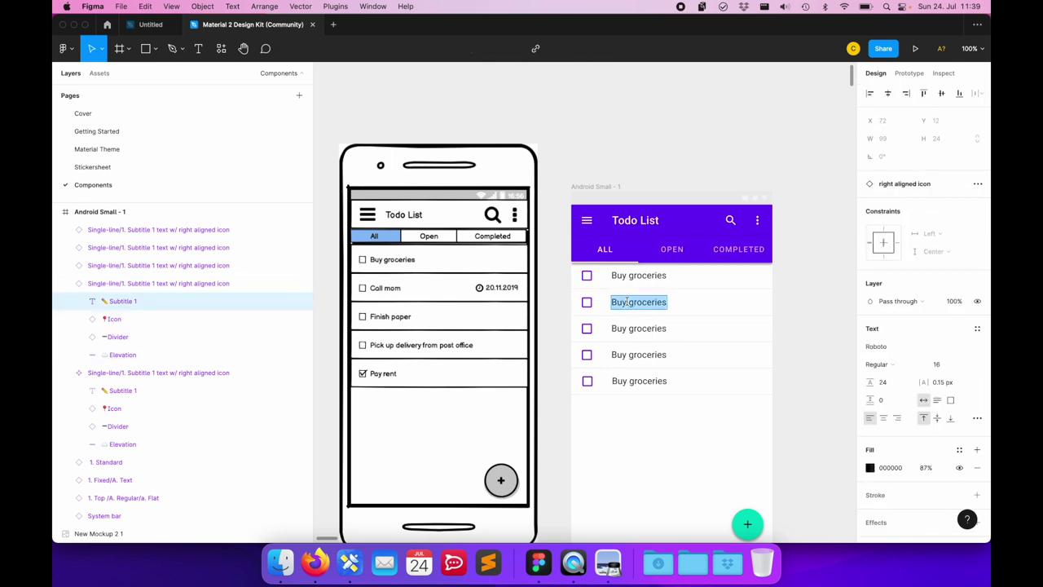
text(Call mom)
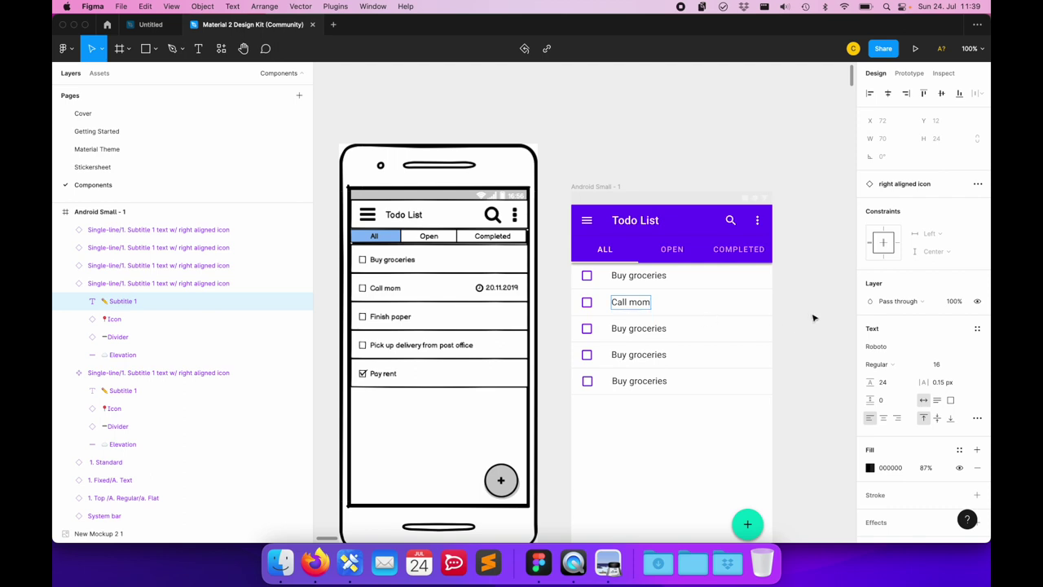
click(634, 330)
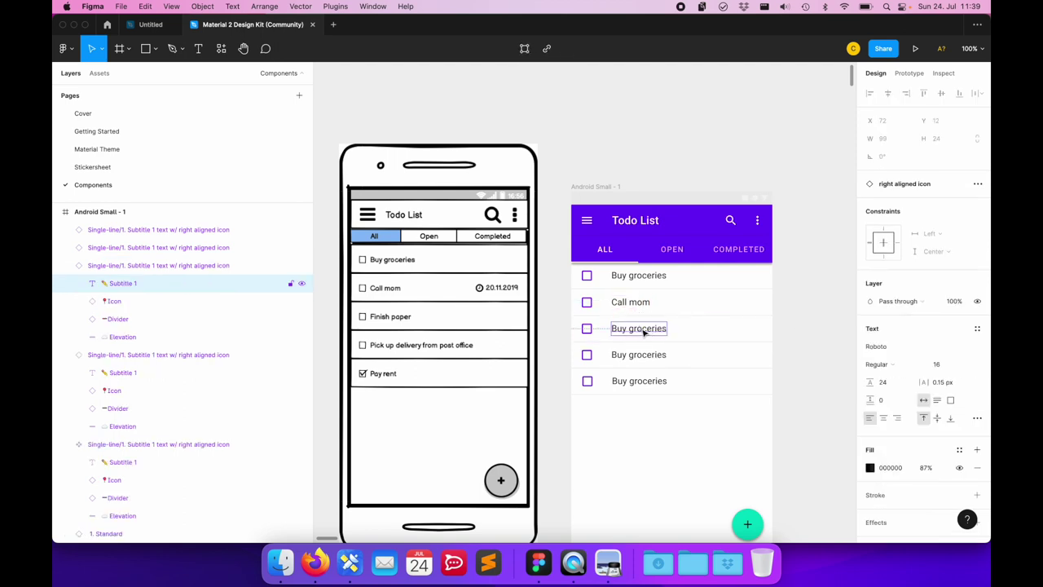
double_click(644, 330)
text(Finish paper)
key(Escape)
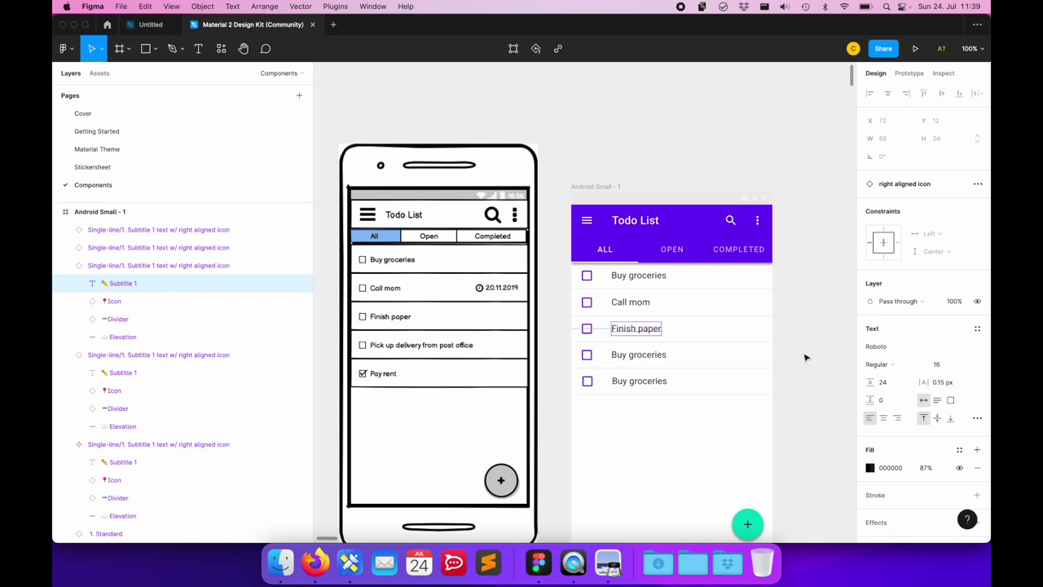
click(805, 357)
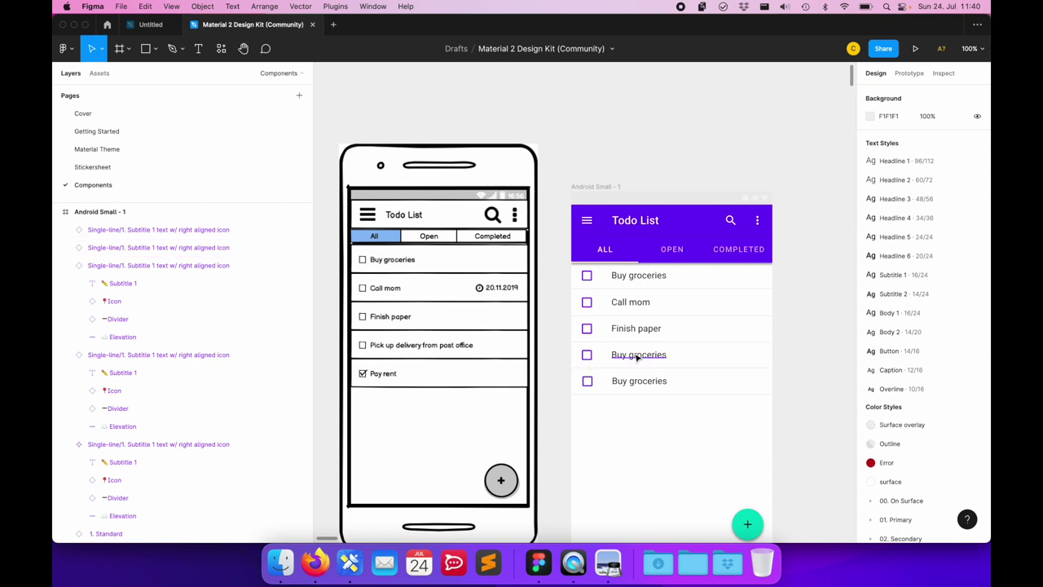
Step: Rename the fourth and fifth rows to 'Pick up delivery from post office' and 'Pay rent'
super+click(638, 356)
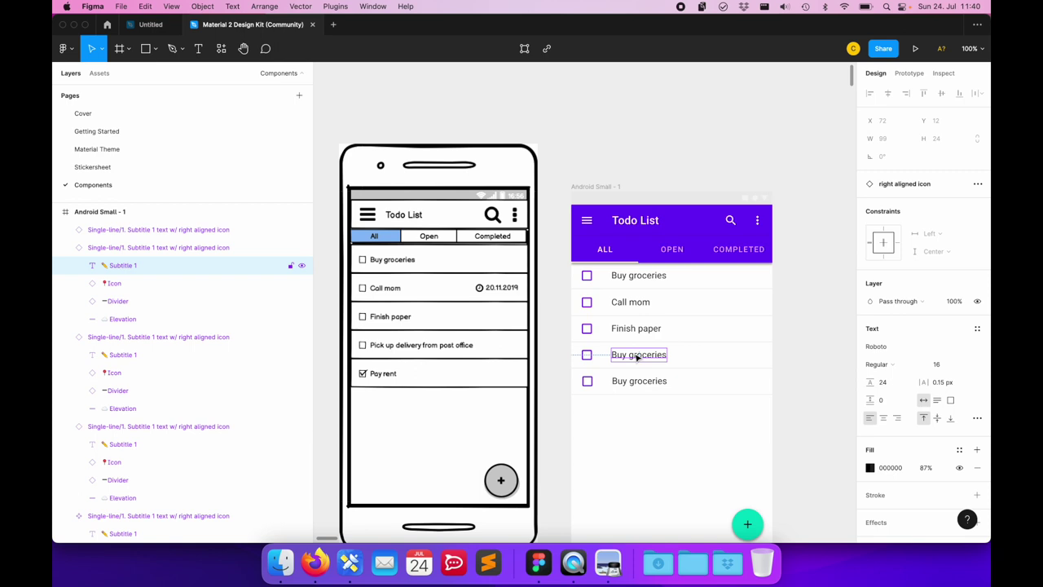
double_click(638, 357)
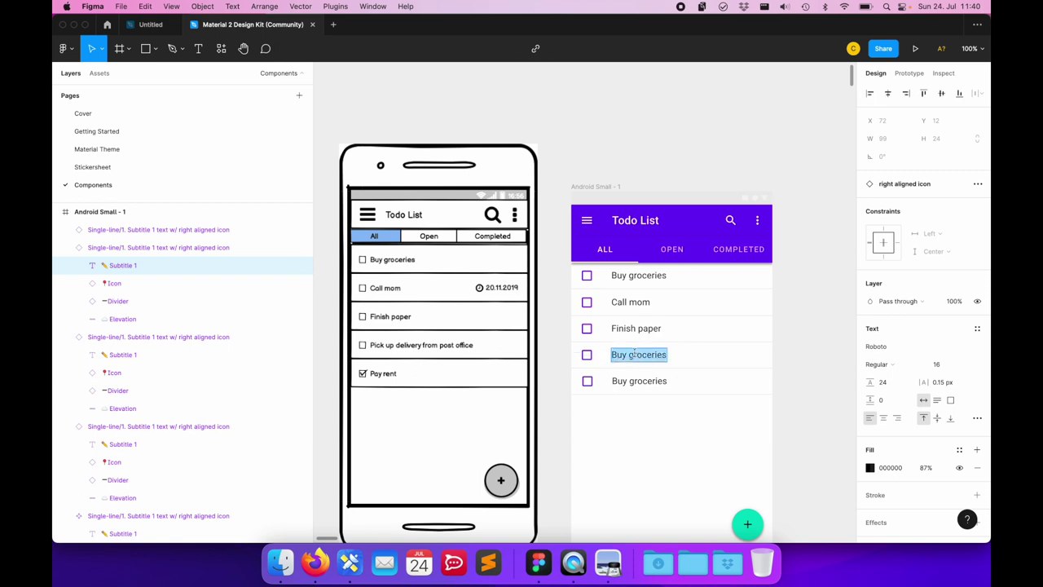
text(Pick up delivery from post office)
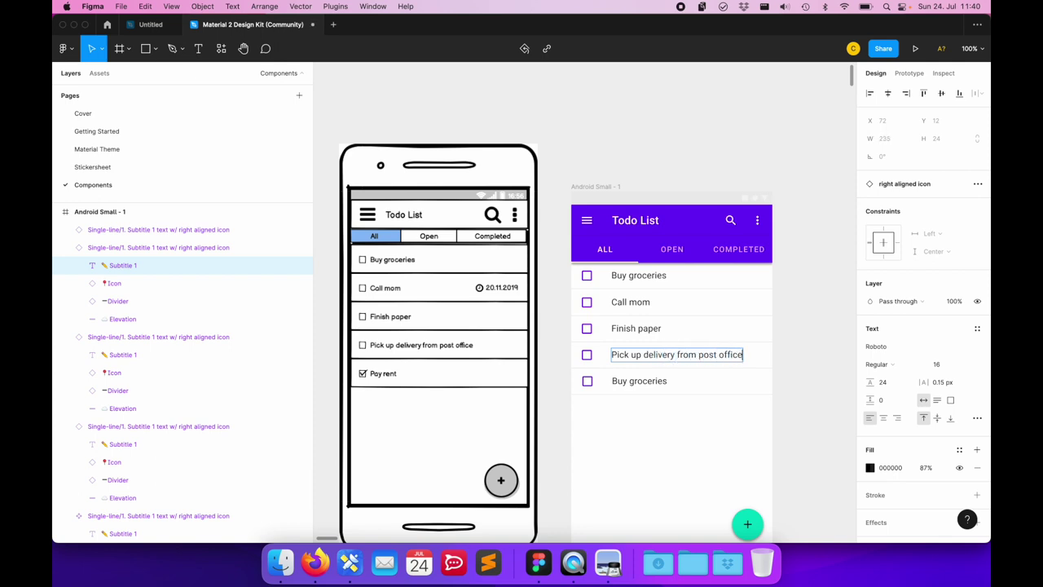
double_click(638, 385)
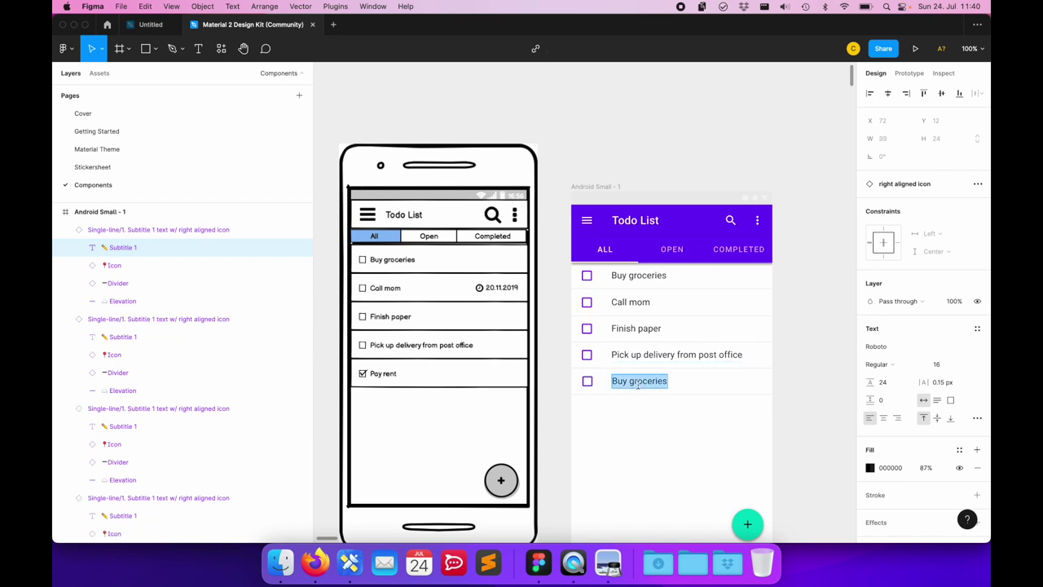
text(Pay rent)
key(Escape)
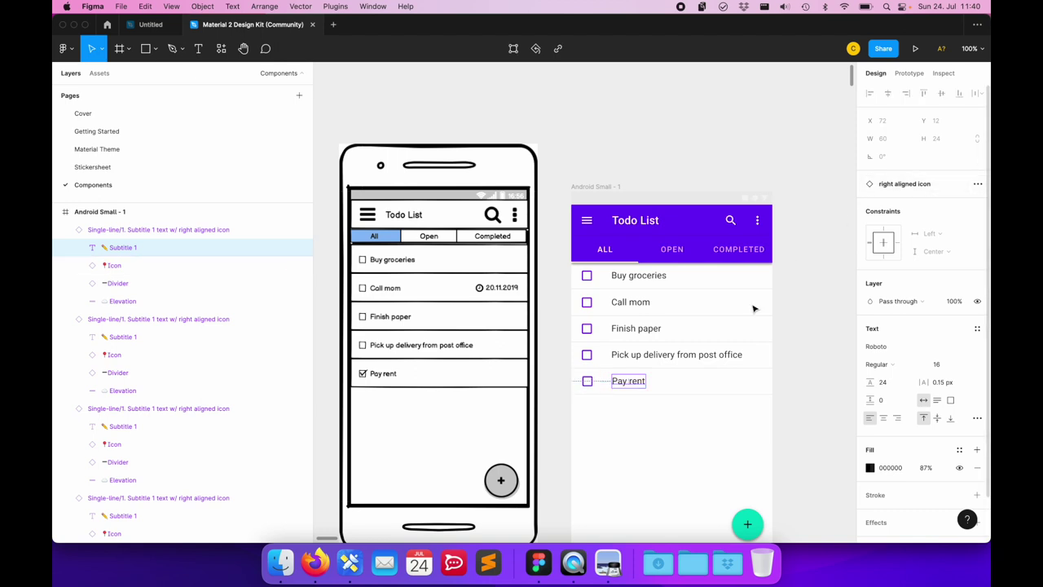
click(650, 405)
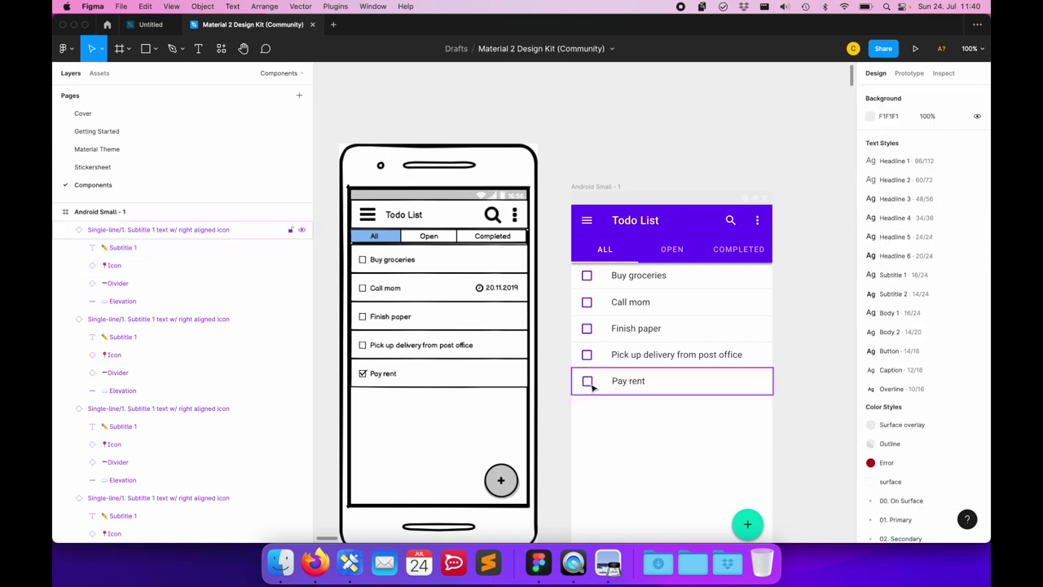
Step: Swap the Pay rent checkbox icon to the checked check_box_24px
double_click(593, 388)
click(907, 201)
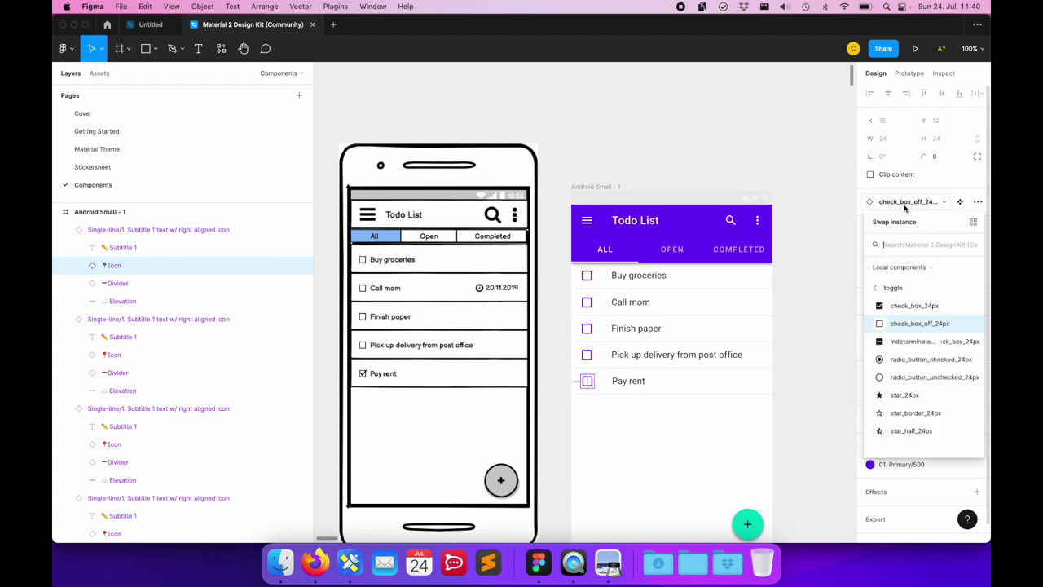
click(910, 309)
click(840, 417)
scroll(819, 402, down, 1)
scroll(819, 402, down, 1)
scroll(820, 401, down, 1)
scroll(820, 400, down, 1)
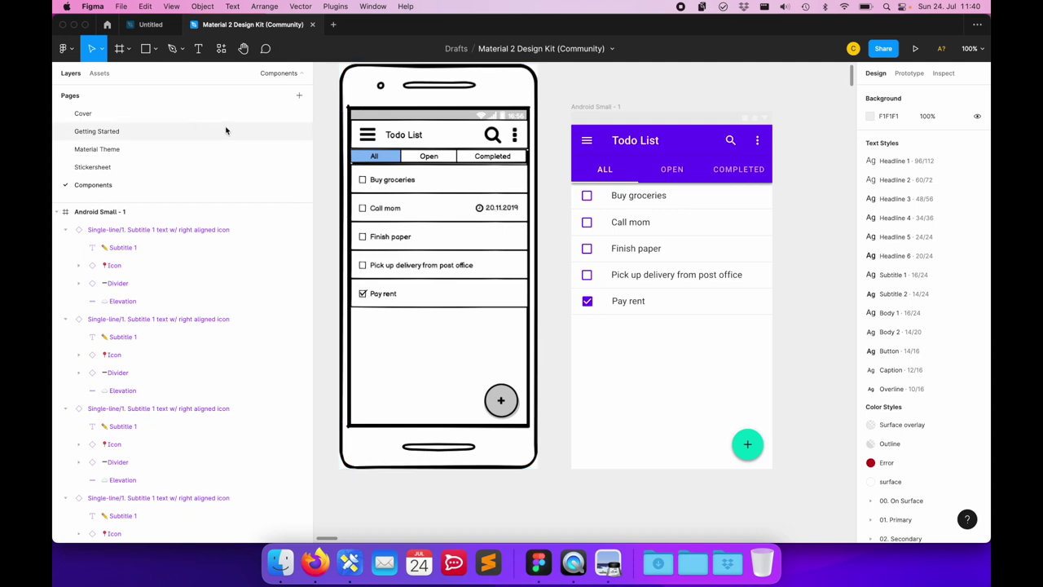
Step: Detach the Call mom row from its component, then pick the Text tool
click(706, 232)
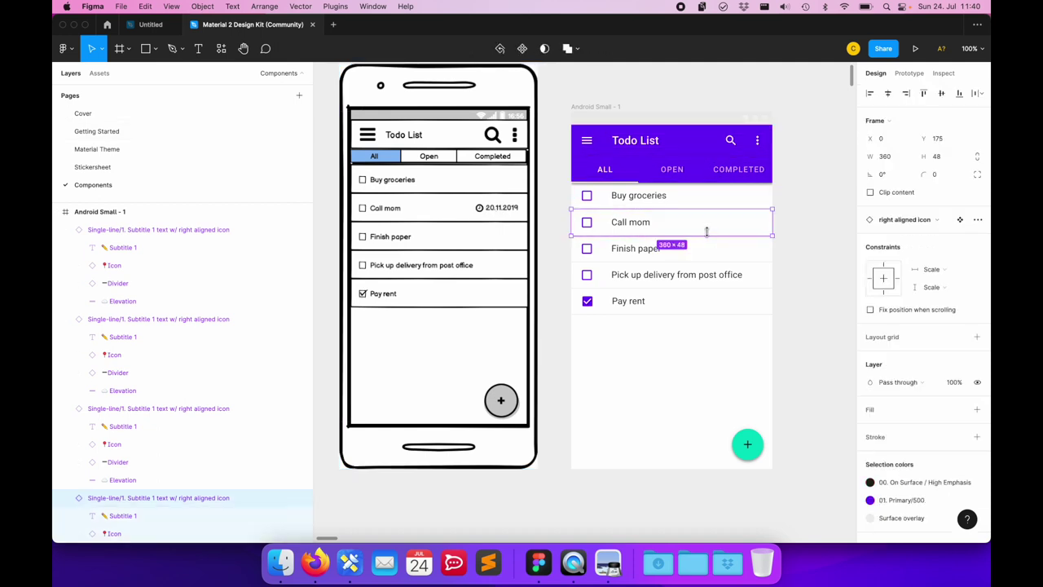
scroll(805, 270, down, 2)
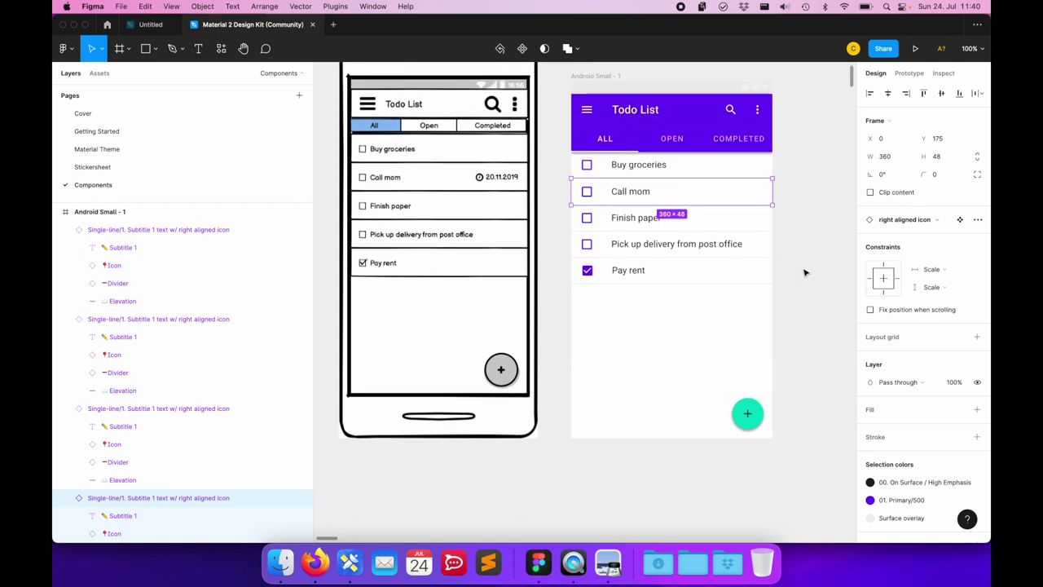
scroll(805, 272, down, 1)
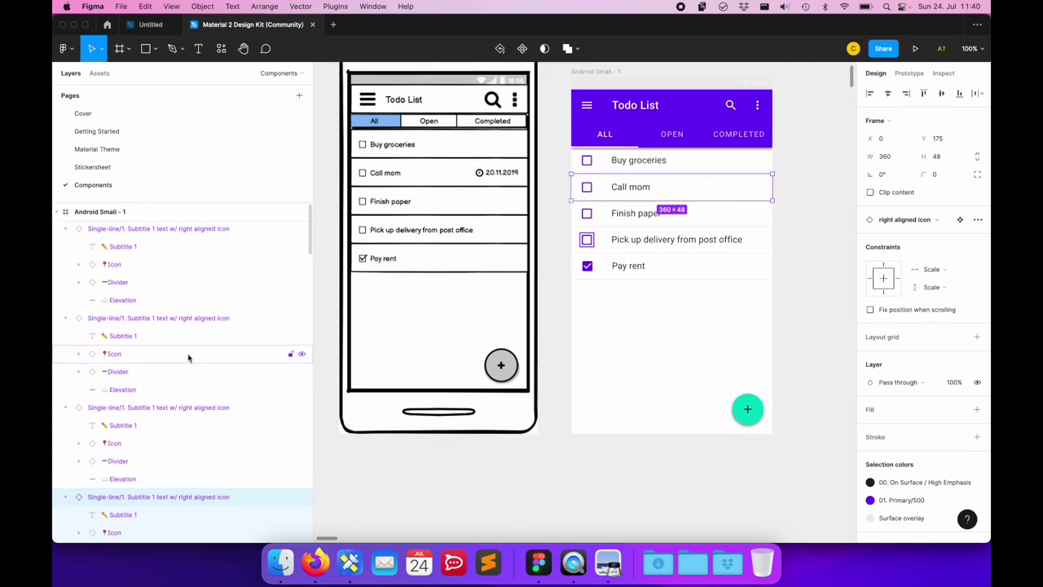
scroll(189, 359, down, 3)
scroll(188, 359, down, 2)
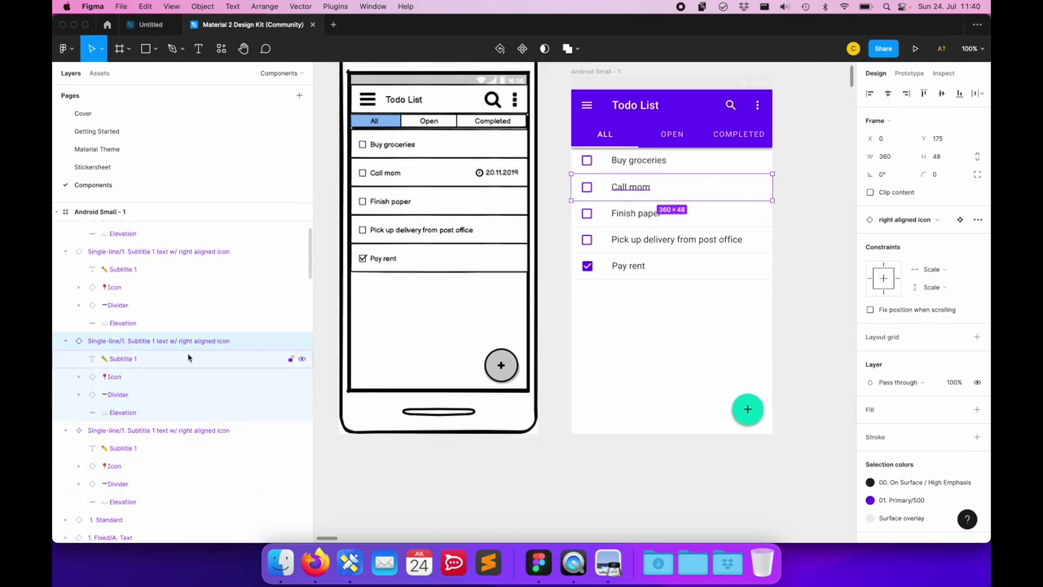
right_click(732, 183)
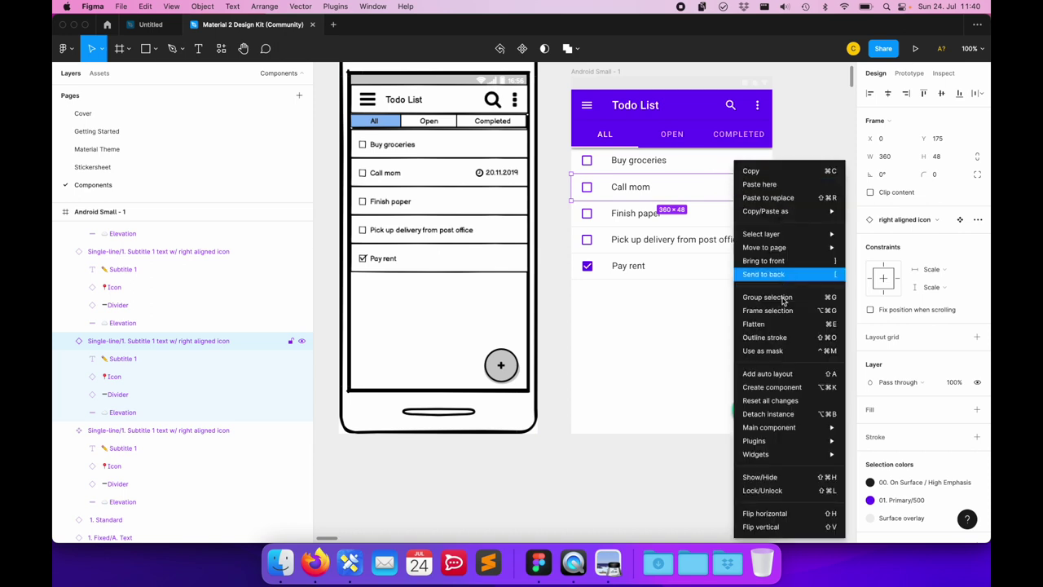
click(764, 415)
click(811, 197)
click(710, 196)
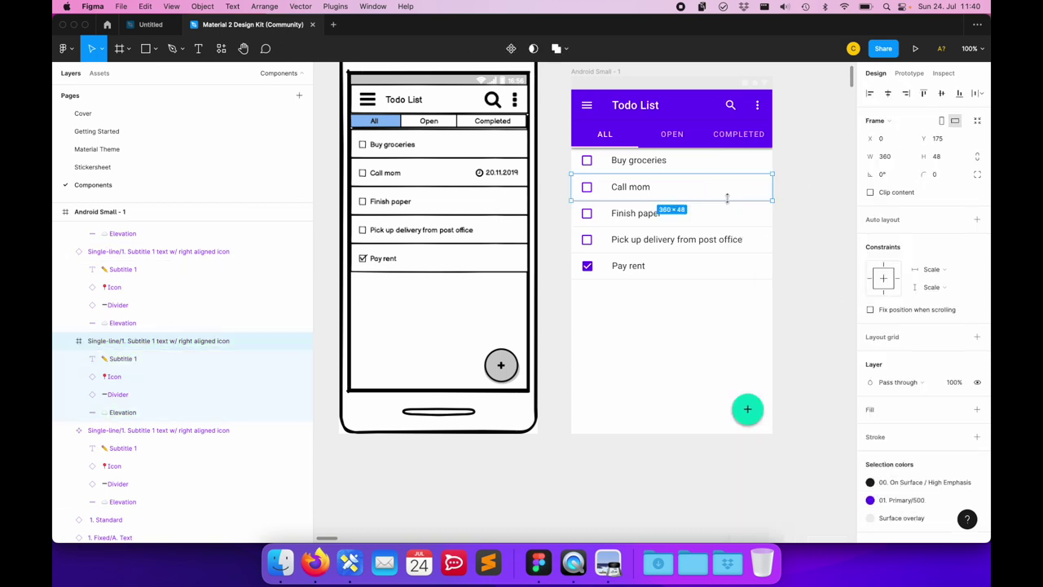
click(198, 48)
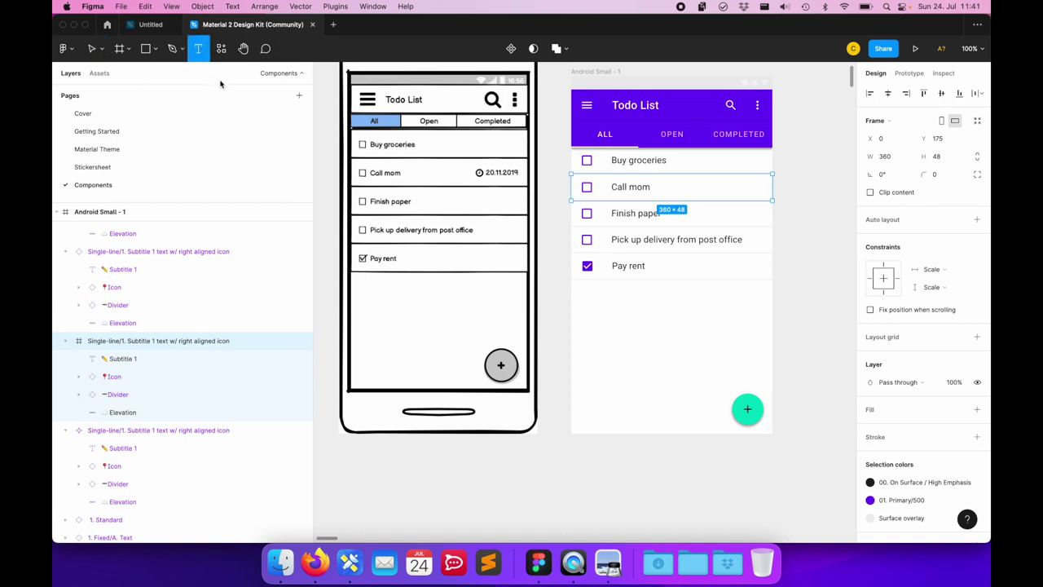
Step: Add a '20.11.2019' text label in the Call mom row at font size 12
click(729, 185)
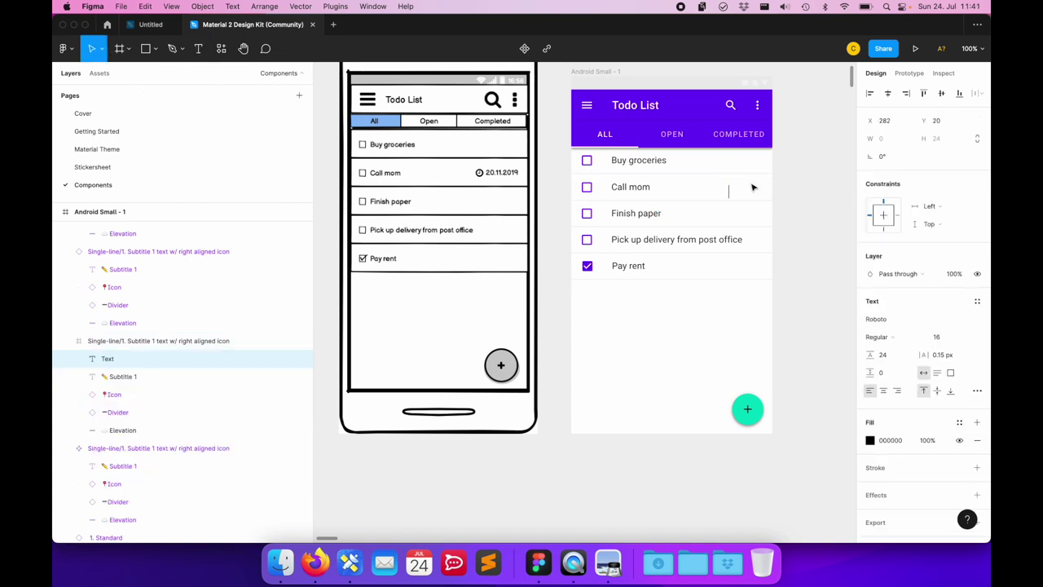
text(20.11.)
text(2019)
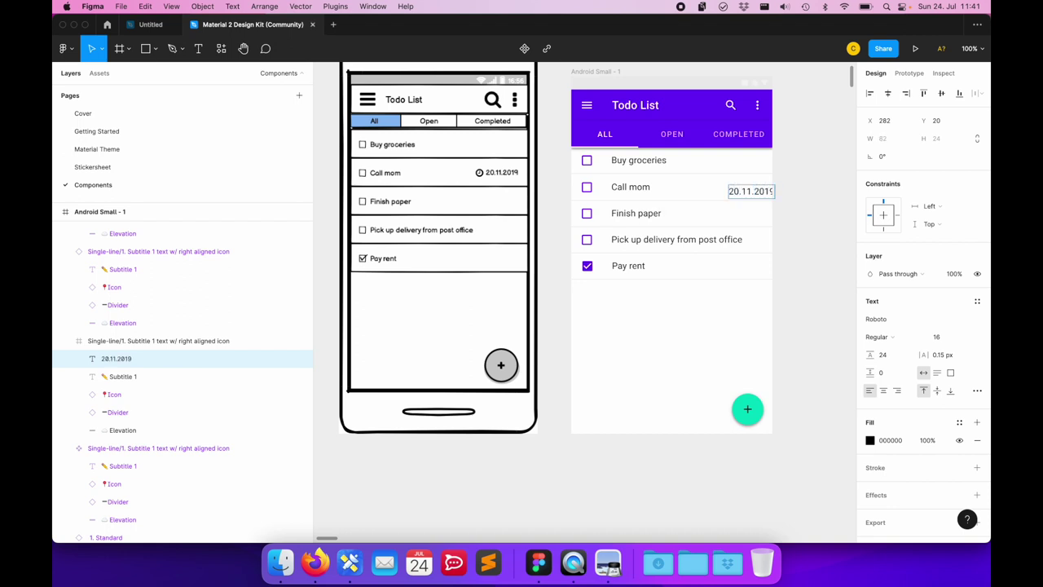
double_click(757, 191)
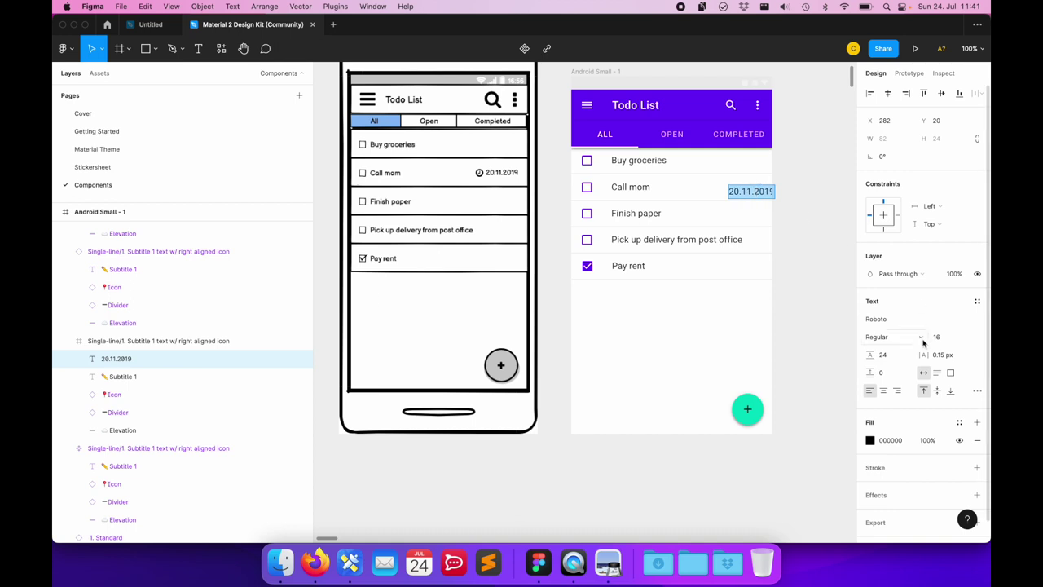
click(965, 340)
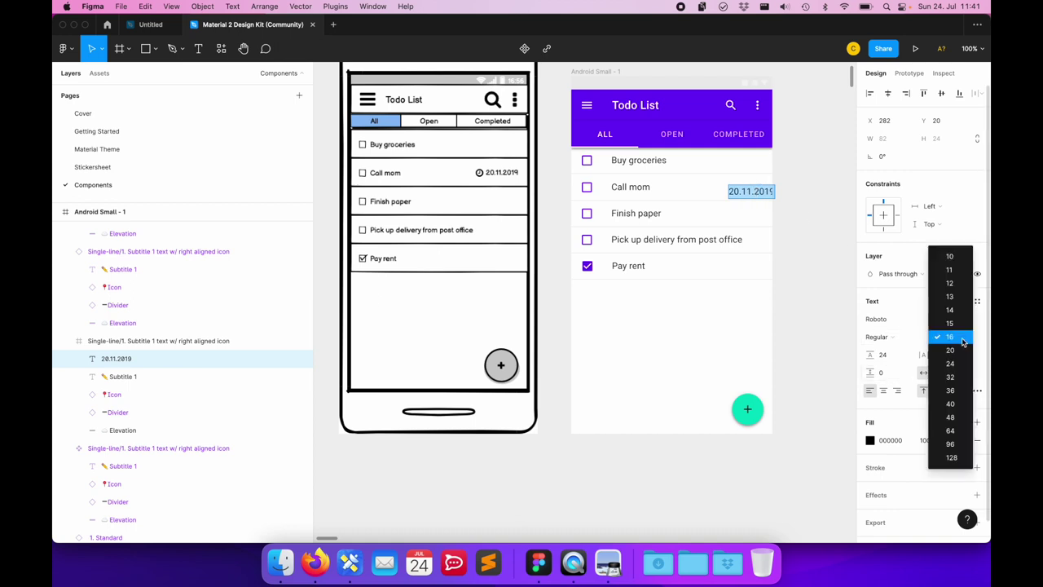
click(965, 297)
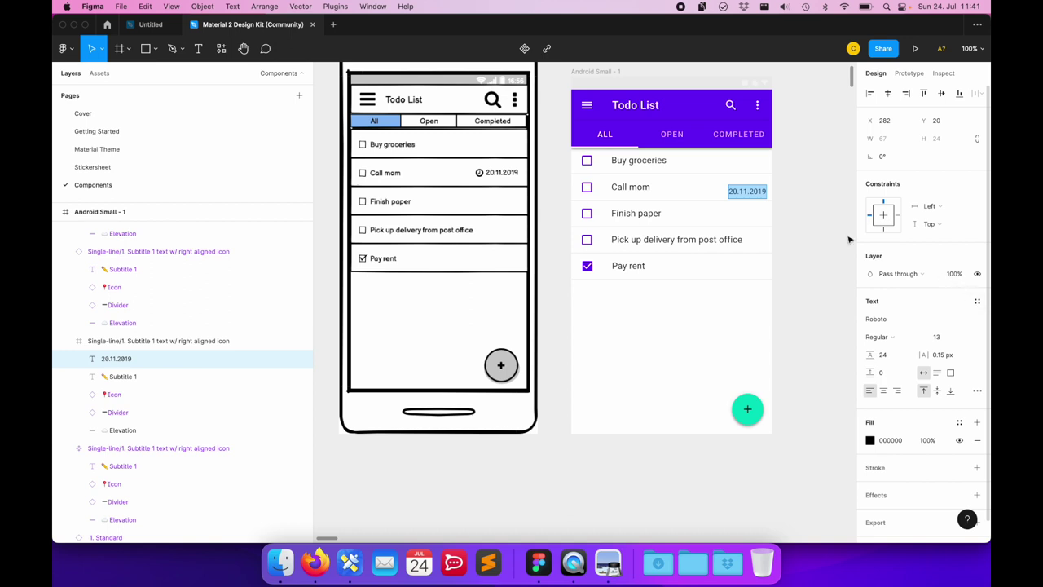
click(962, 339)
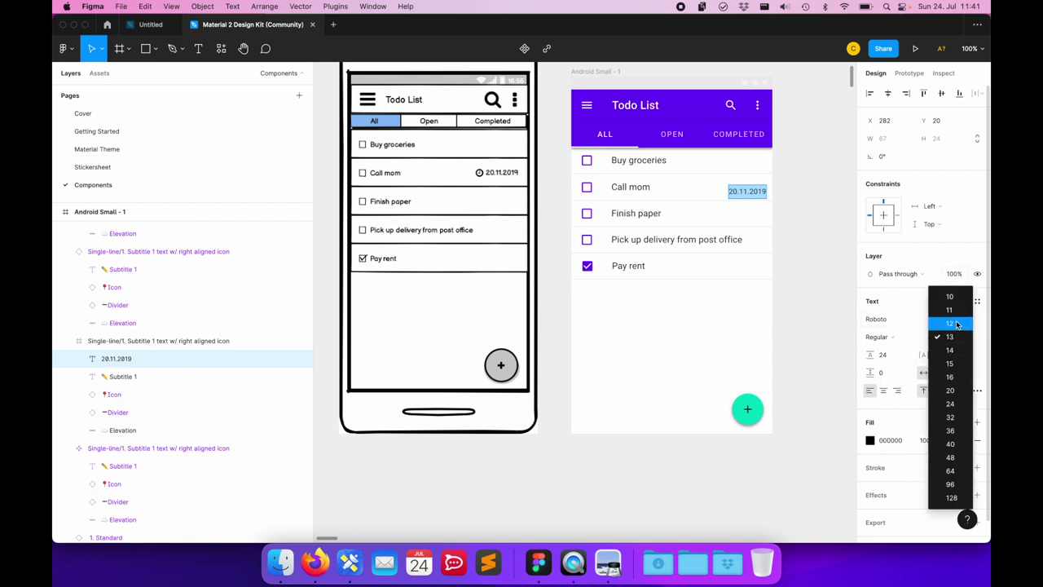
click(960, 324)
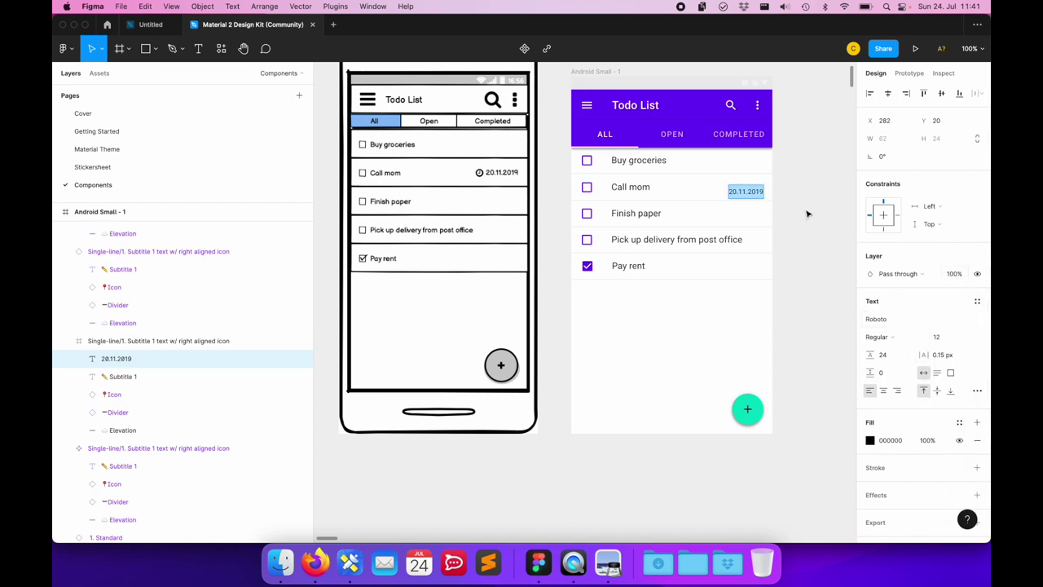
key(Escape)
Step: Set the date's constraints to Center/Center and position it at the row's right end
click(884, 214)
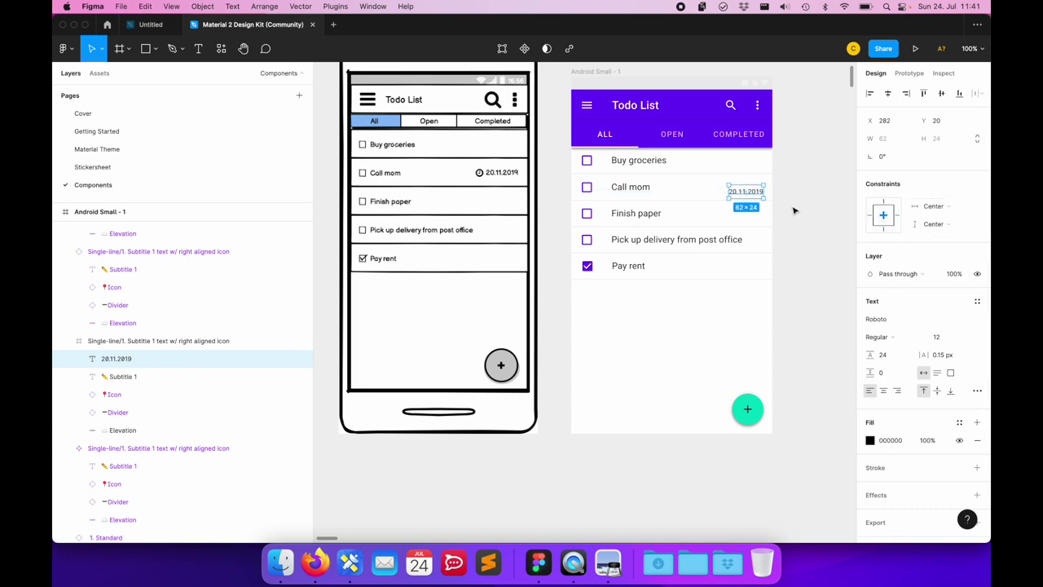
drag(751, 194, 755, 192)
drag(756, 192, 759, 191)
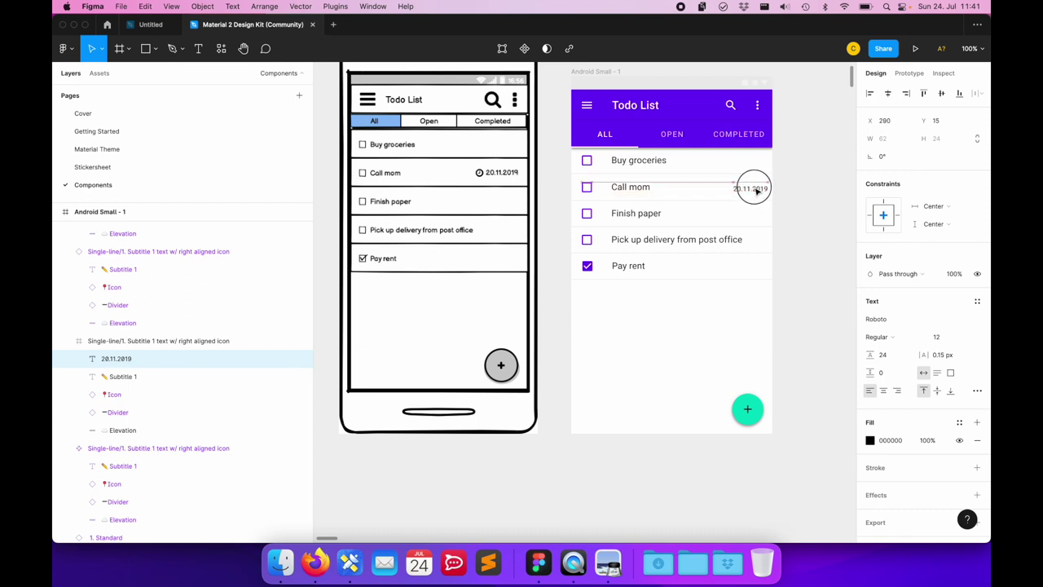
drag(756, 191, 756, 191)
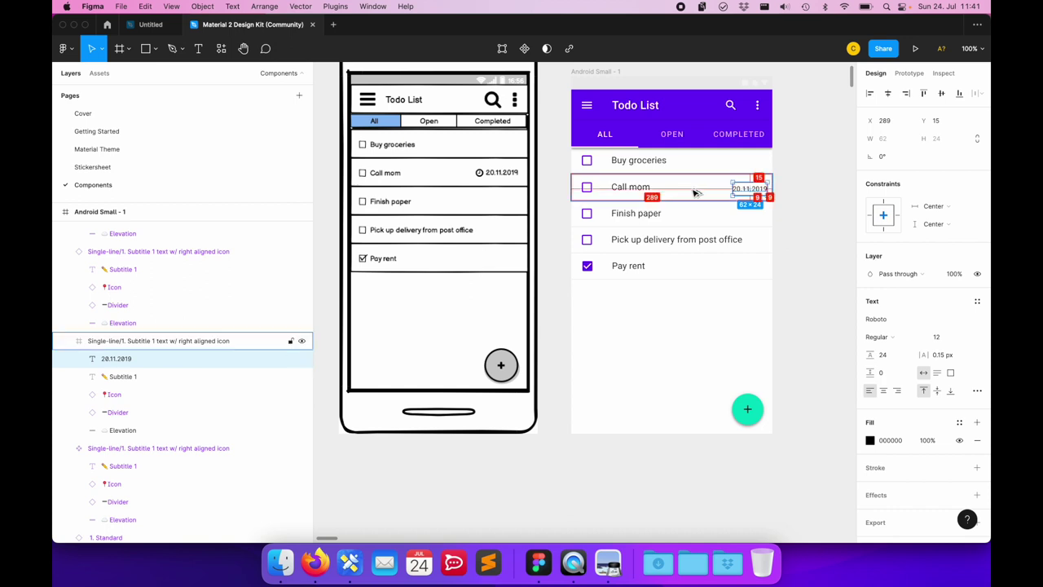
key(Left)
key(Left)
key(Left)
key(Left)
key(Left)
key(Left)
key(Left)
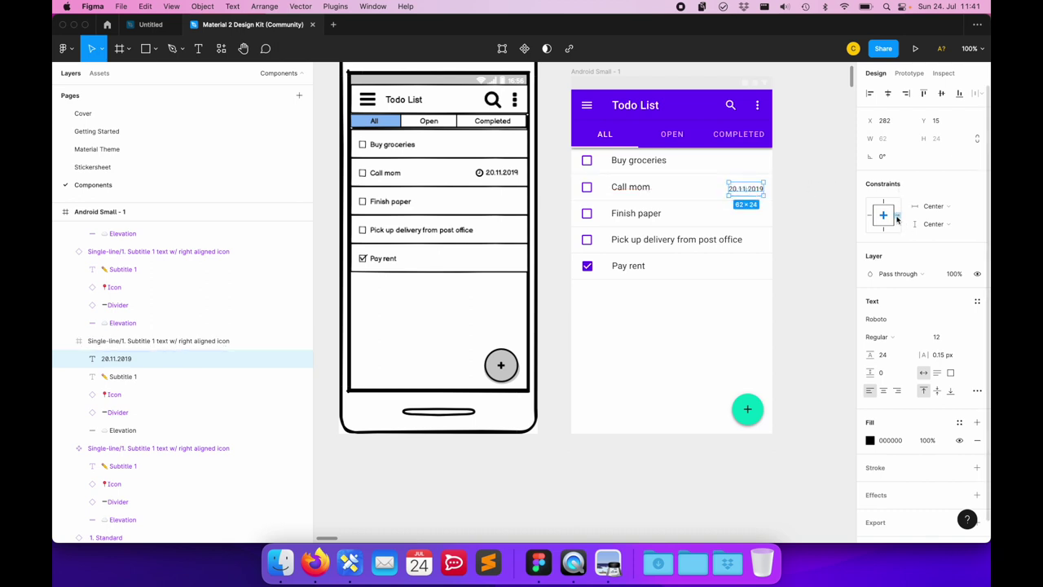
click(812, 264)
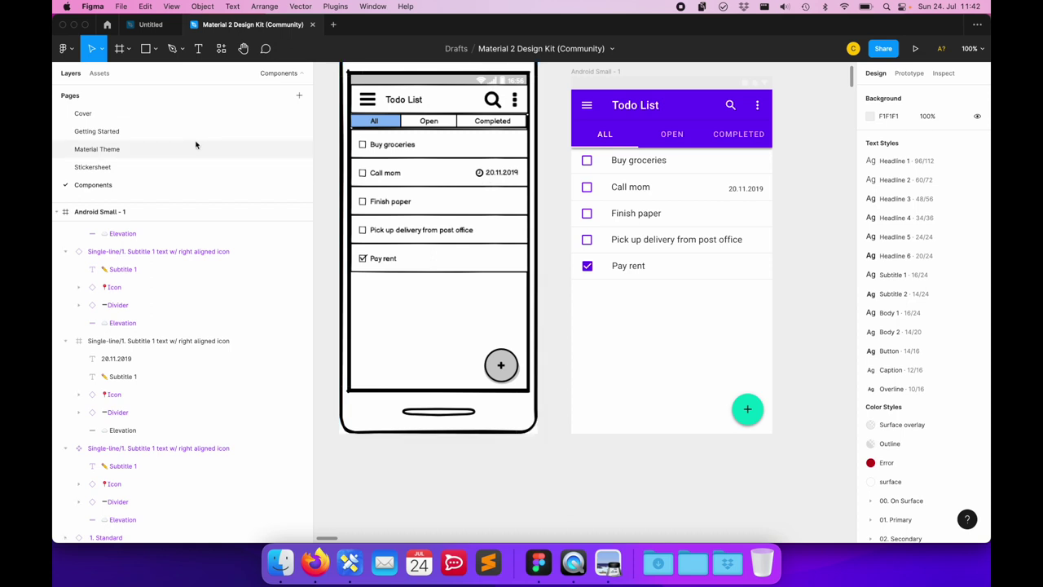
Step: Drag the watch_later clock icon from Assets onto the Call mom row beside the date
click(101, 74)
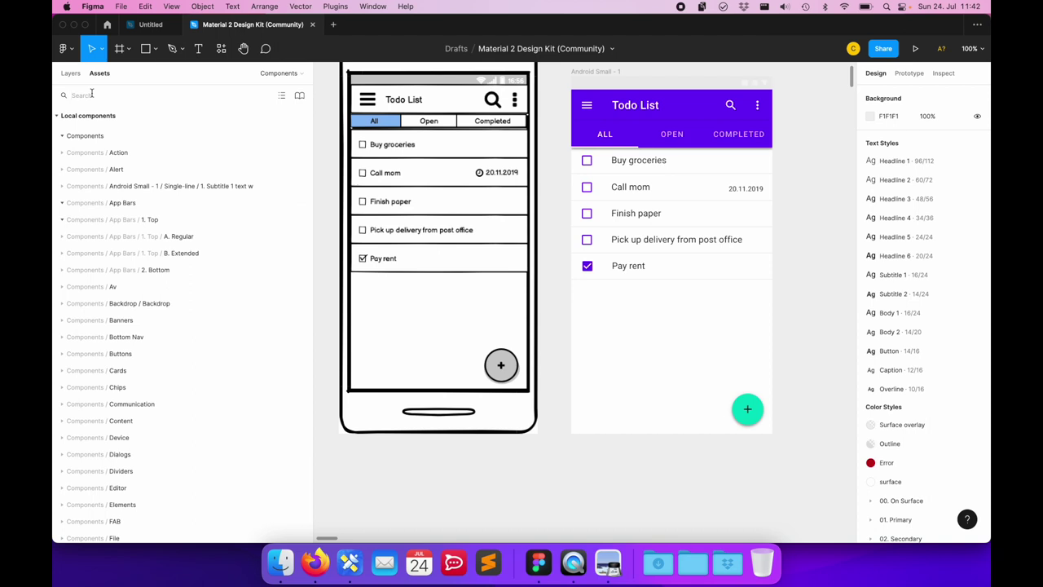
text(clock)
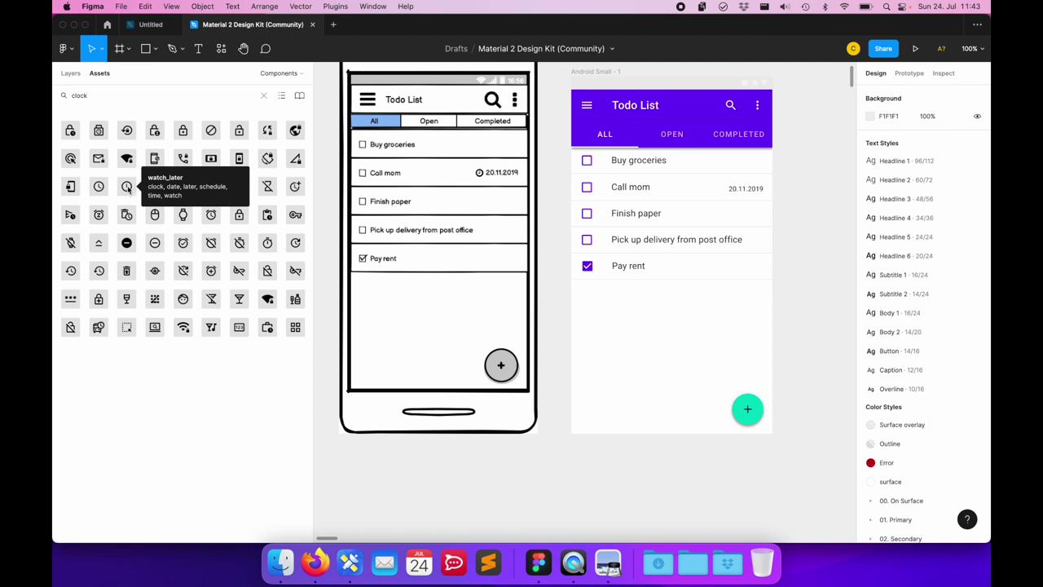
drag(128, 188, 721, 189)
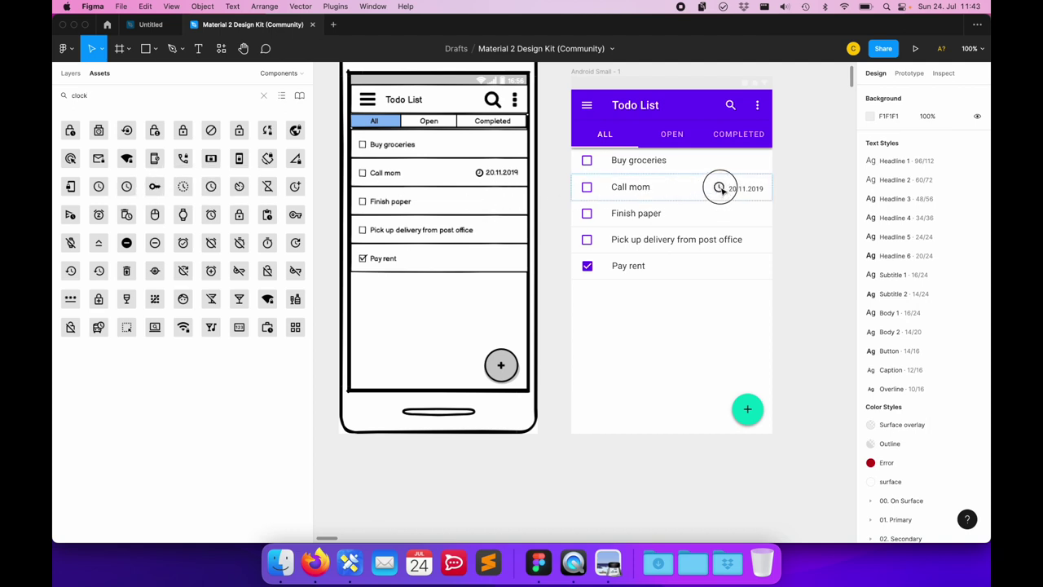
drag(722, 189, 722, 191)
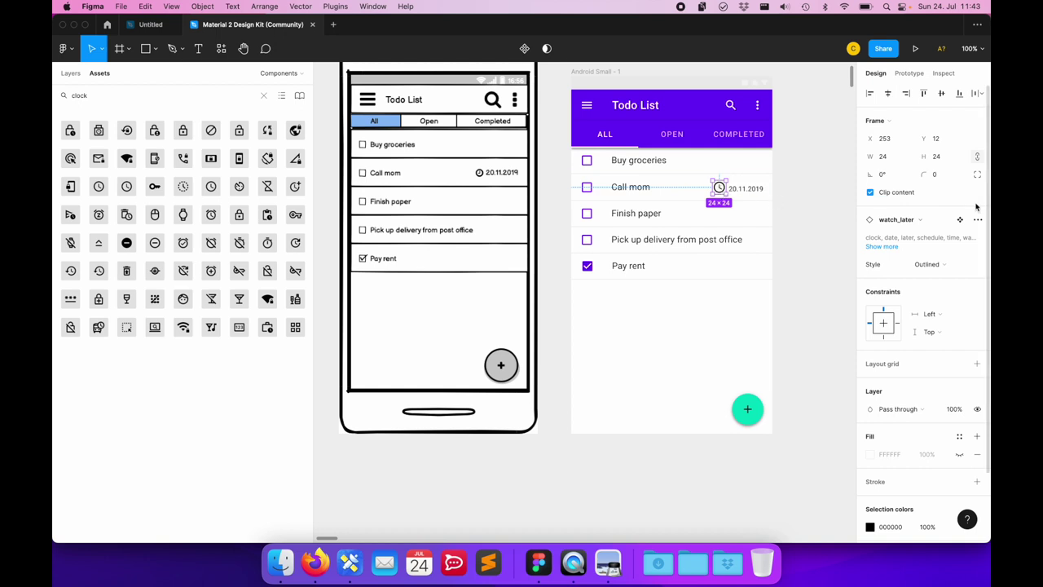
Step: Resize the clock icon to 16×16 and place it just left of the date
click(890, 160)
text(16)
key(Tab)
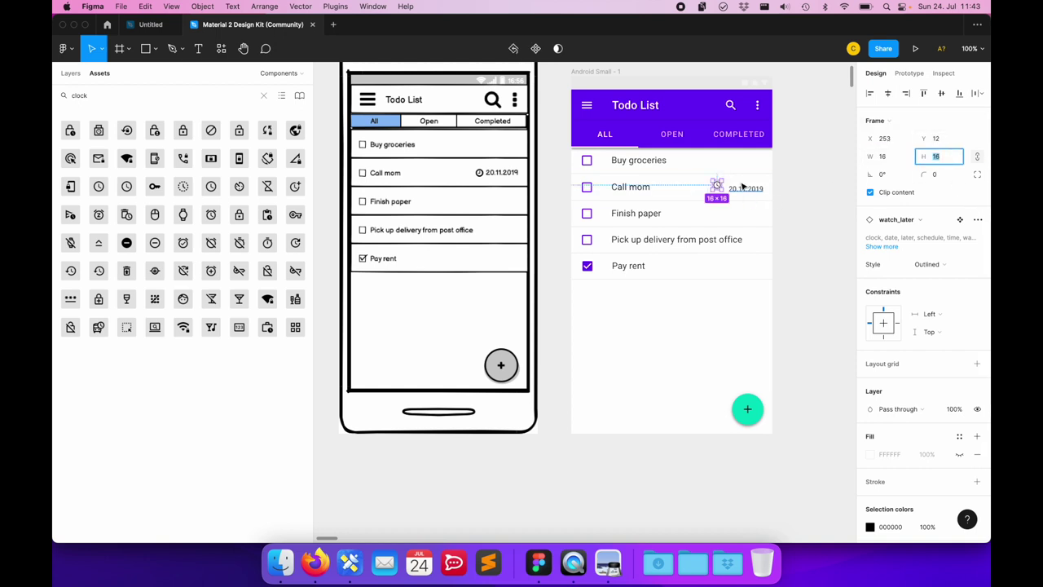
click(720, 189)
drag(720, 188, 726, 193)
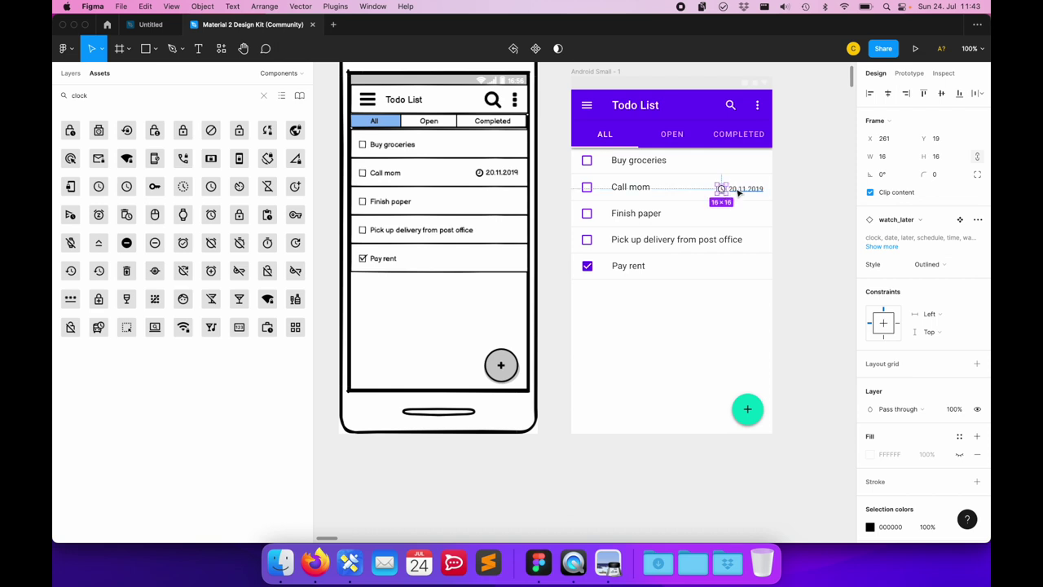
Step: Group the clock icon with the 20.11.2019 date and return to the Layers list
shift+click(744, 189)
right_click(739, 176)
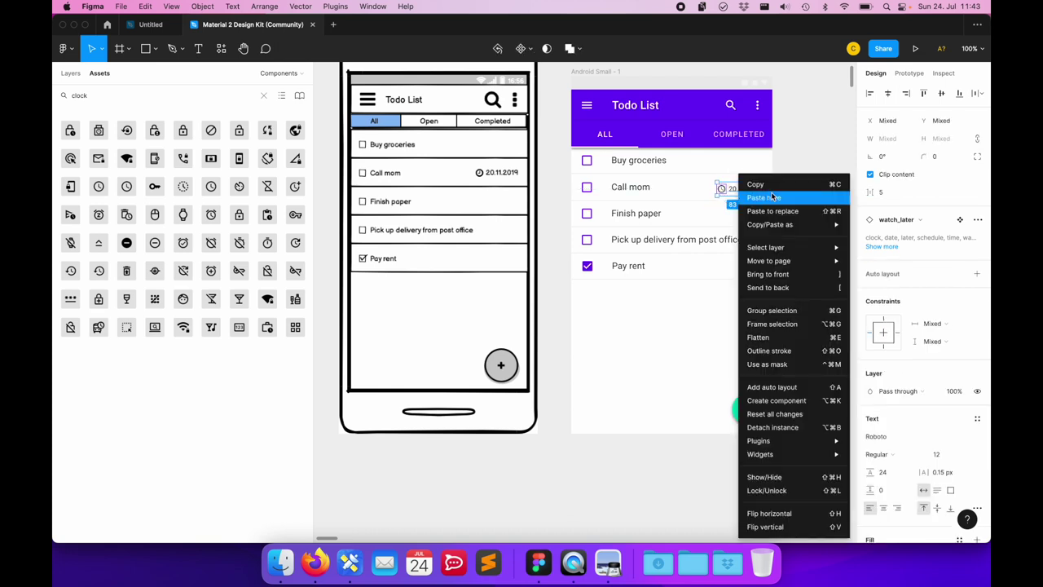
click(773, 310)
click(784, 281)
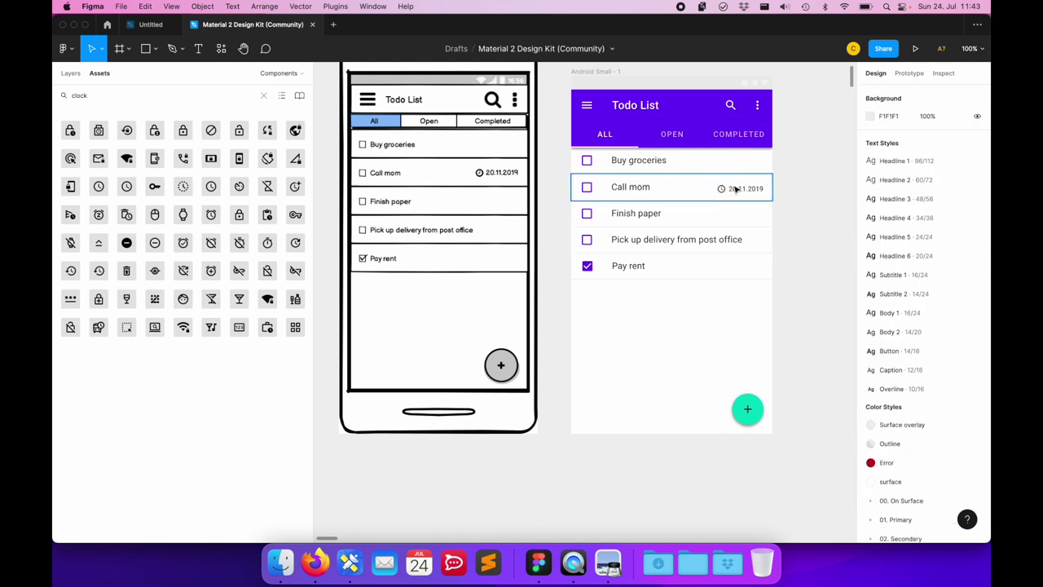
click(766, 189)
click(797, 203)
click(67, 74)
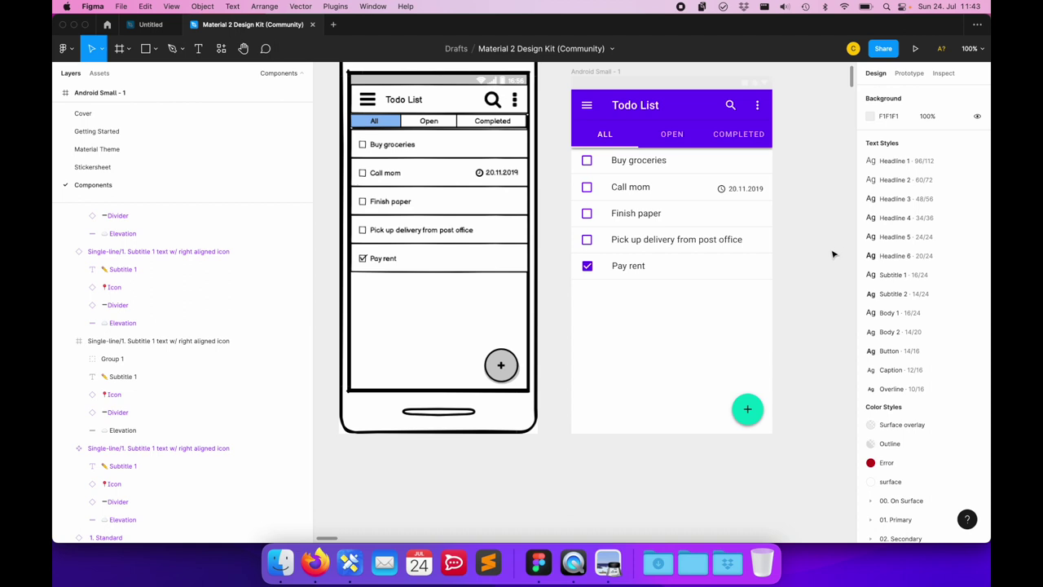
scroll(833, 254, down, 1)
scroll(833, 255, down, 2)
scroll(833, 254, right, 2)
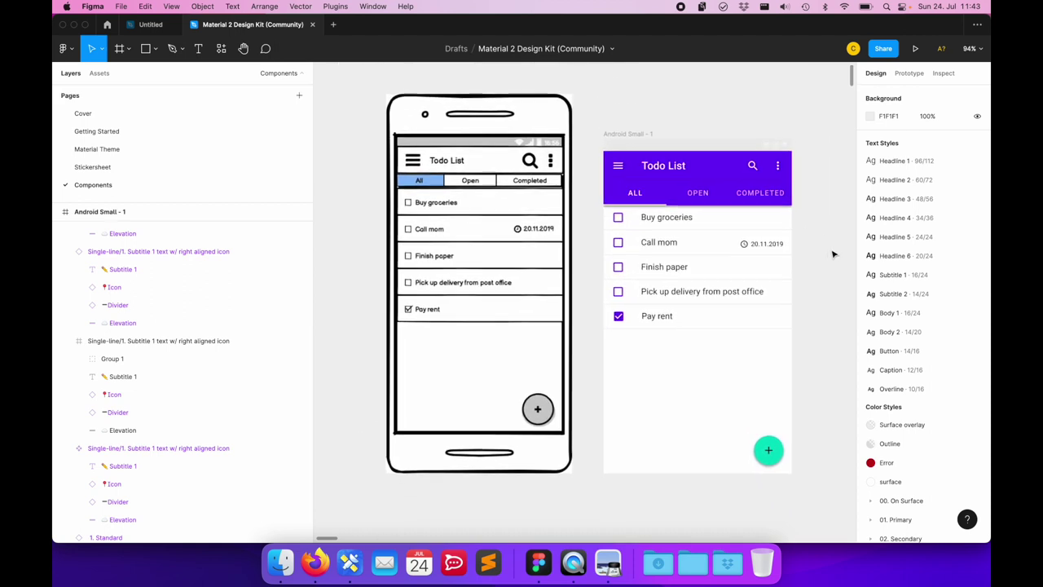